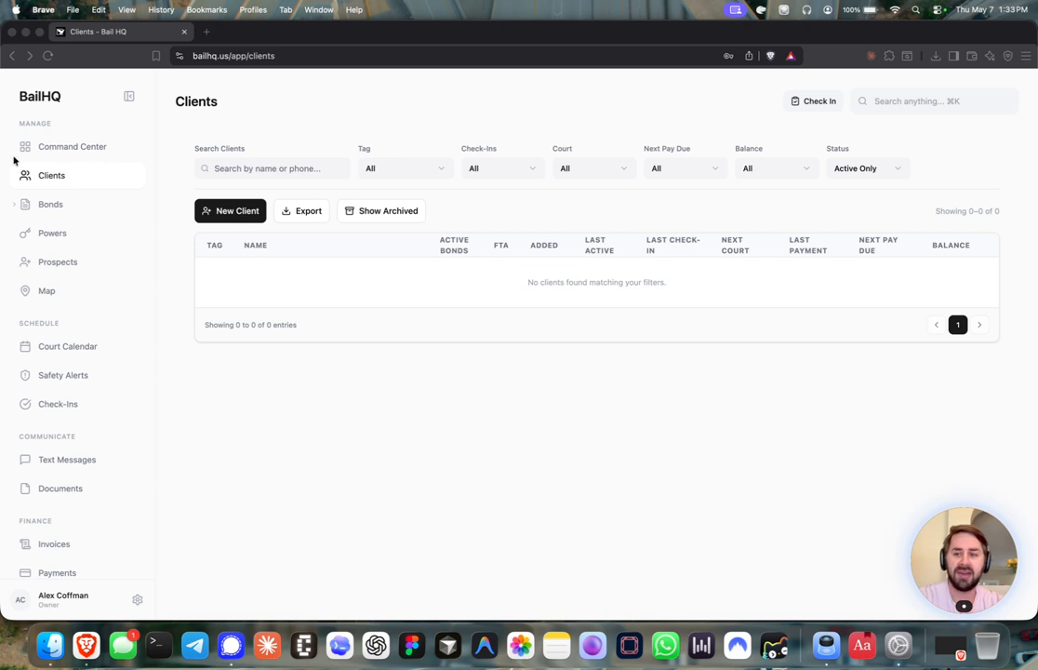
From the Clients page, open a blank New Client intake form
{"action": "left_click", "coordinate": [55, 182]}
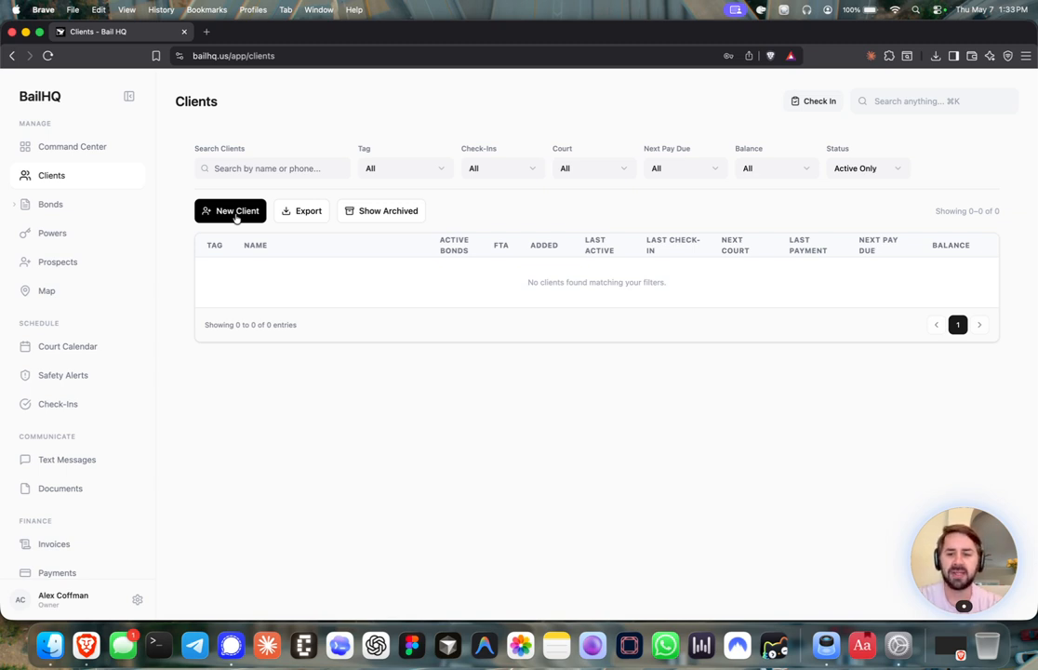
{"action": "left_click", "coordinate": [236, 212]}
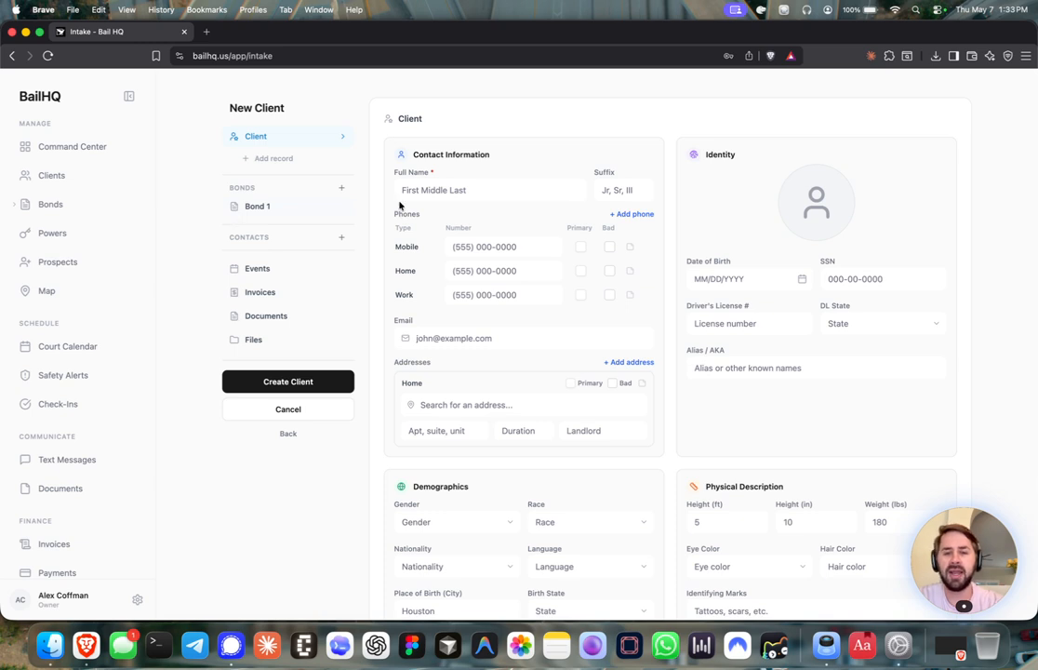
Enter the client's full name and mobile number
{"action": "left_click", "coordinate": [433, 191]}
{"action": "type", "text": "J"}
{"action": "key", "text": "BackSpace"}
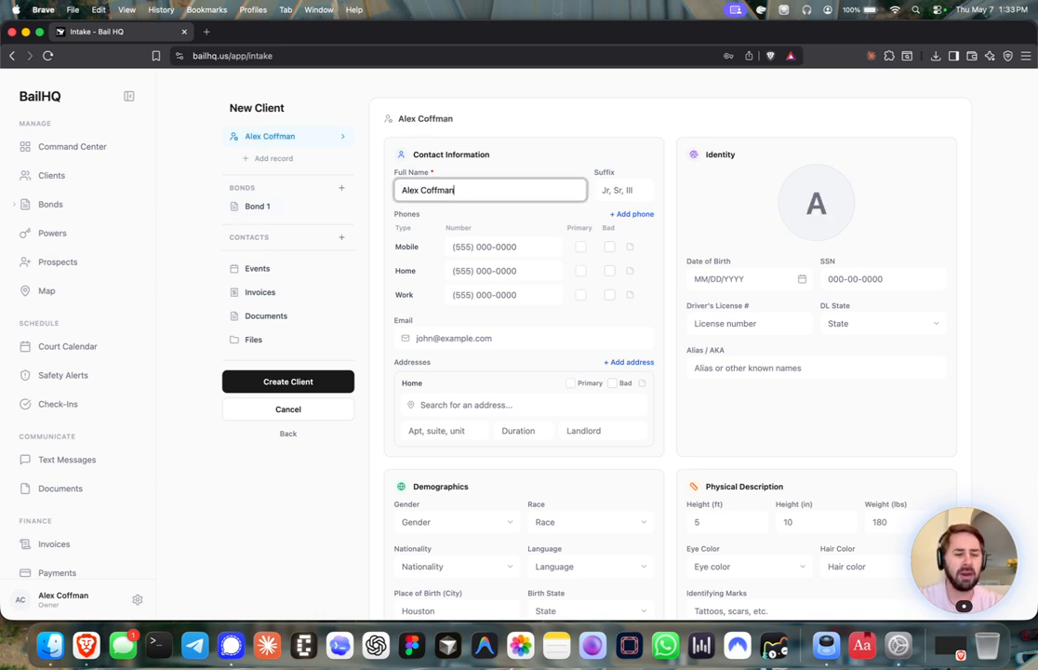
{"action": "left_click", "coordinate": [460, 246]}
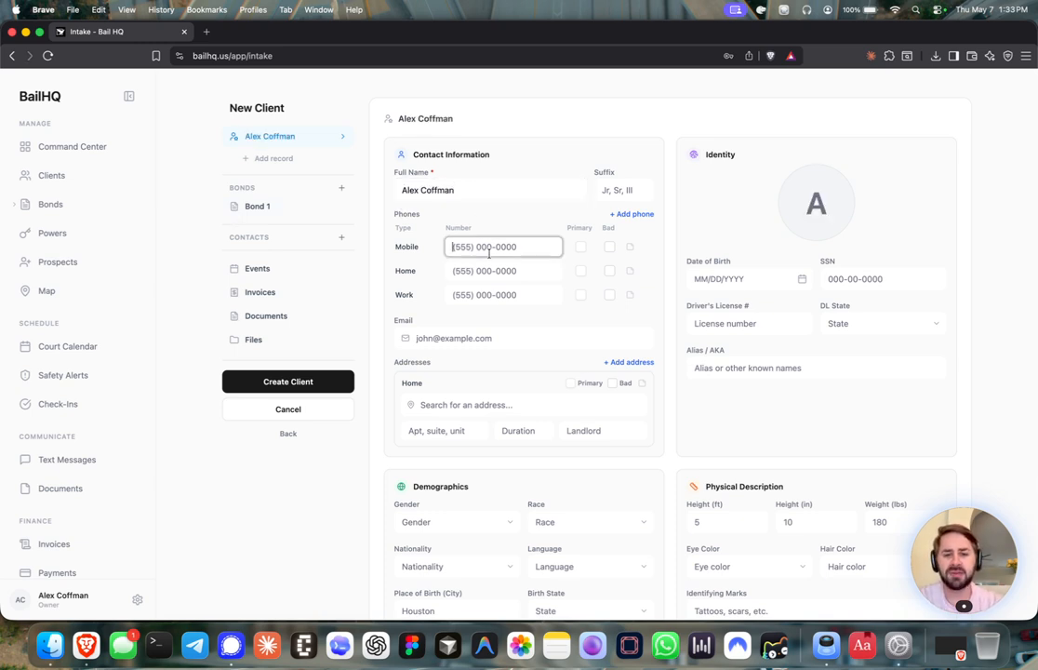
{"action": "type", "text": "555) 000-0000"}
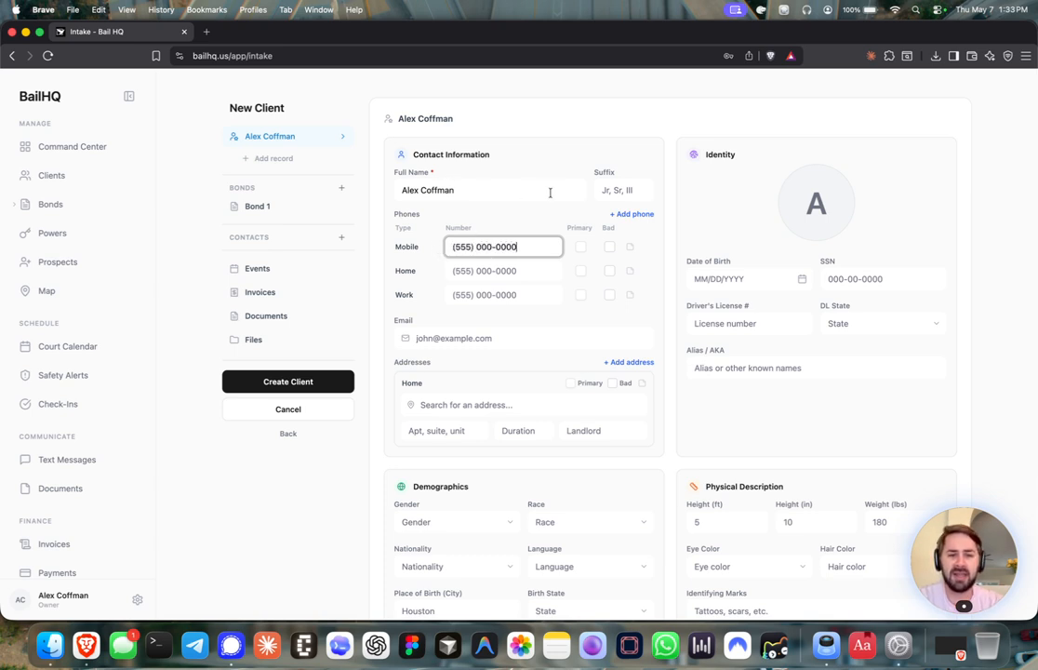
Fill in the client's e-mail address
{"action": "mouse_move", "coordinate": [831, 177]}
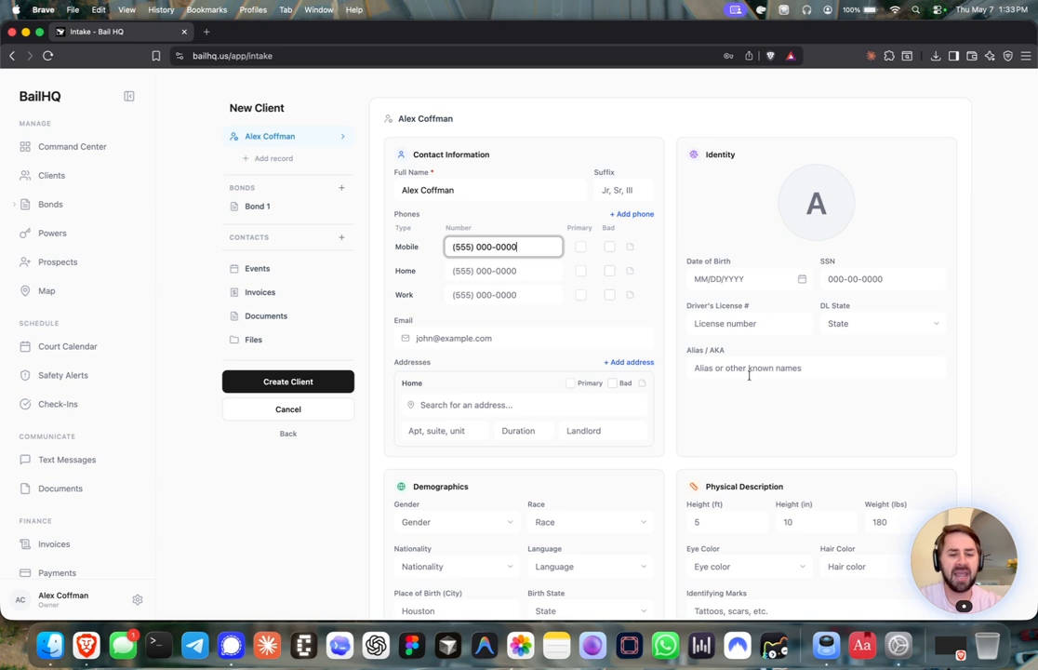
{"action": "scroll", "coordinate": [586, 338], "scroll_direction": "down", "scroll_amount": 1}
{"action": "left_click", "coordinate": [500, 281]}
Choose the first suggested home address for '10' and mark it primary, not bad
{"action": "left_click", "coordinate": [485, 349]}
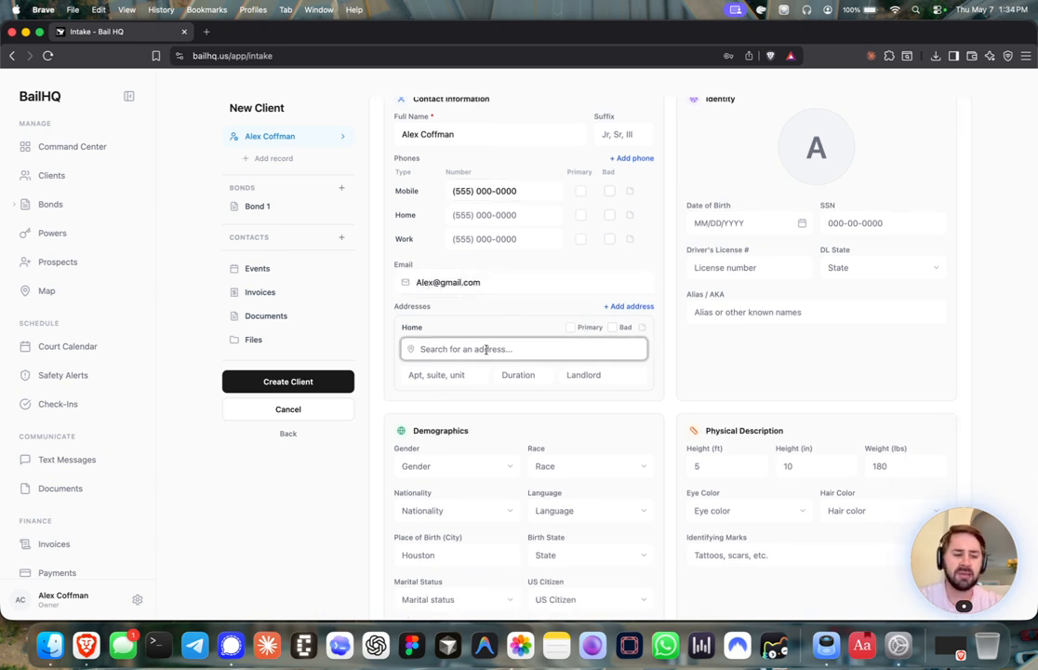
{"action": "type", "text": "100"}
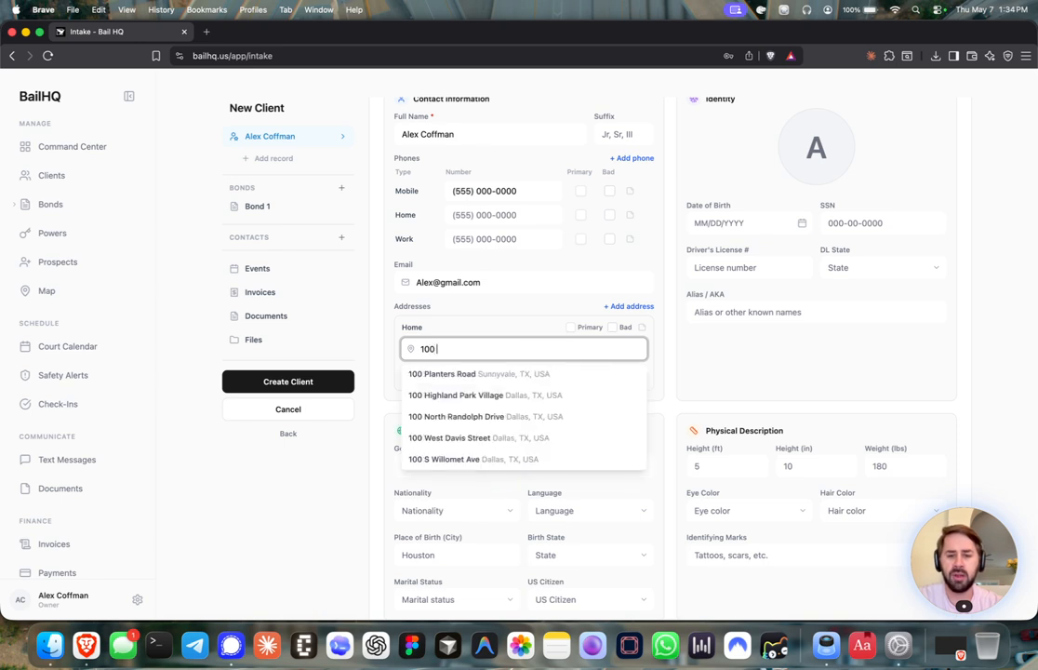
{"action": "left_click", "coordinate": [476, 374]}
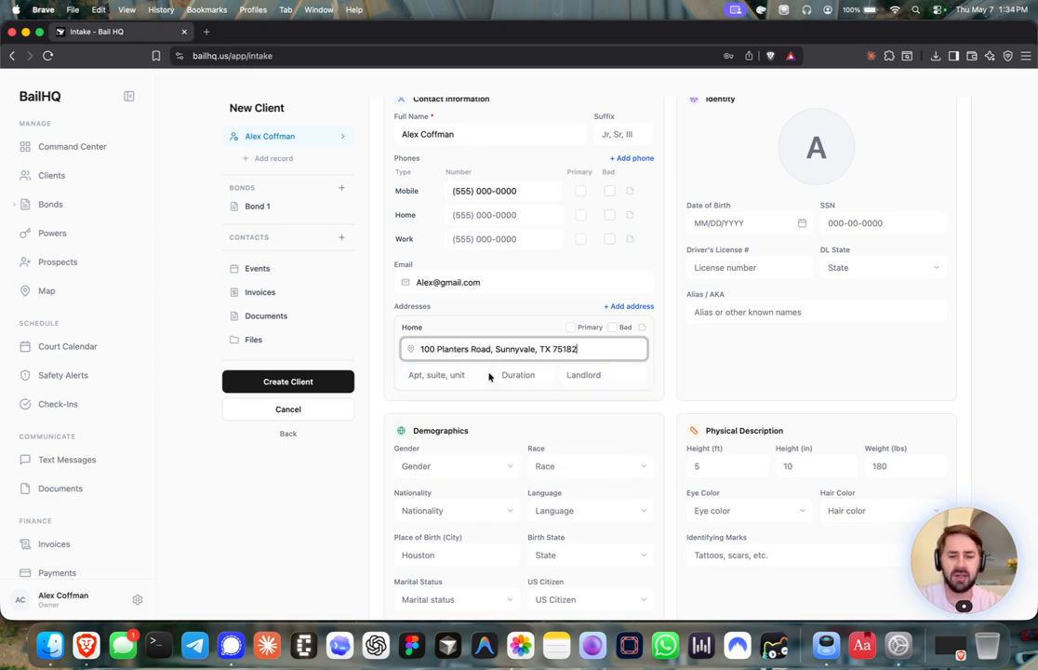
{"action": "left_click", "coordinate": [546, 289]}
{"action": "left_click", "coordinate": [549, 302]}
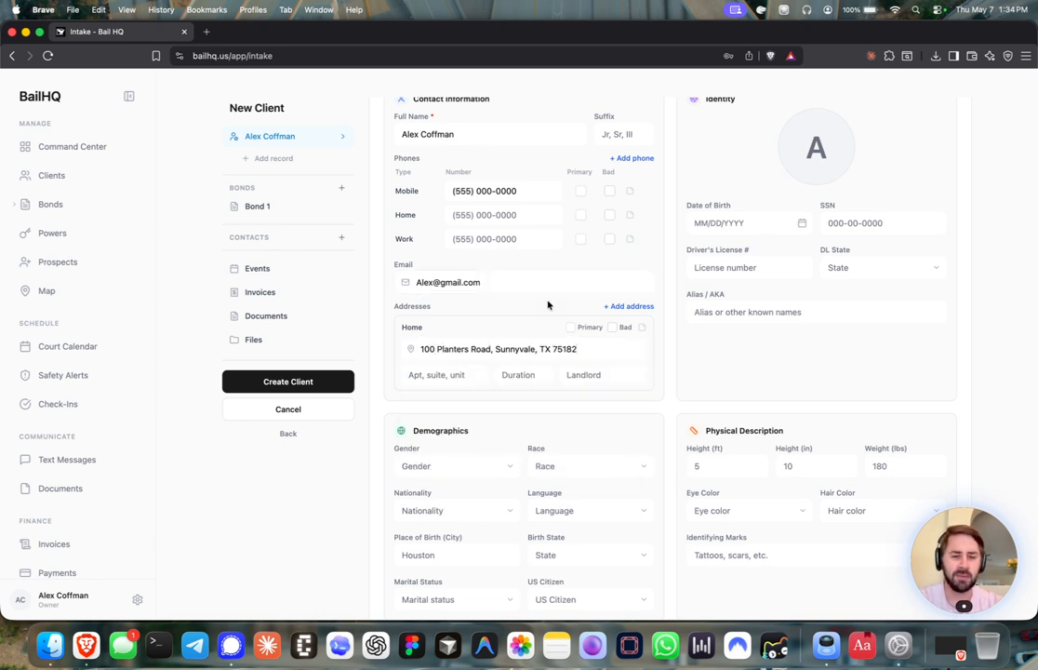
{"action": "left_click", "coordinate": [571, 328]}
{"action": "left_click", "coordinate": [612, 328]}
{"action": "left_click", "coordinate": [612, 329]}
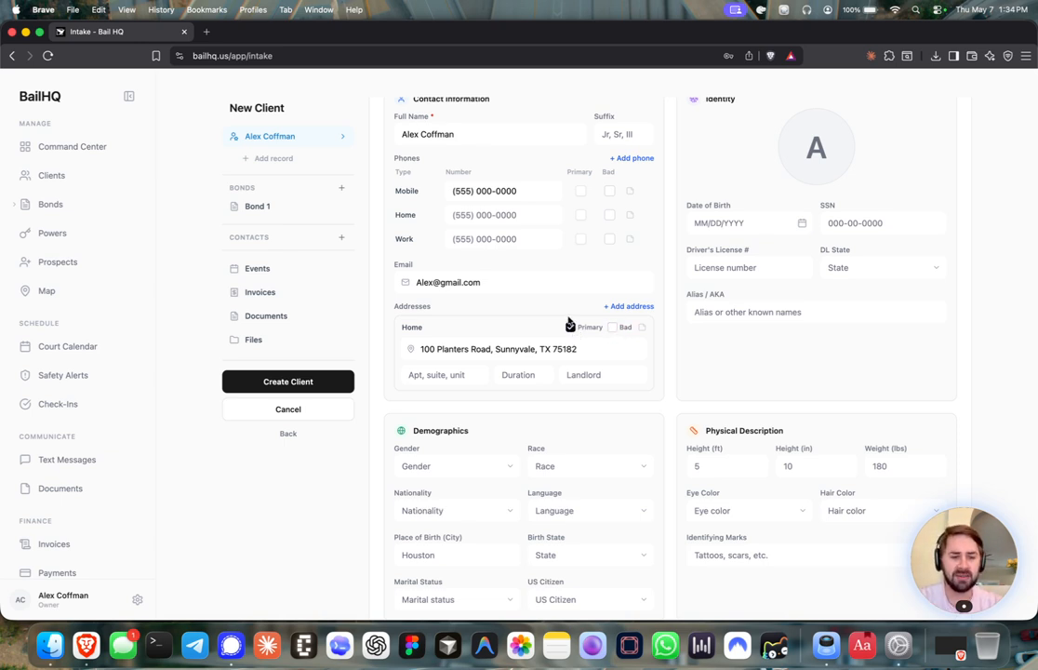
Set gender Male, race White, nationality American and language English in Demographics
{"action": "scroll", "coordinate": [570, 325], "scroll_direction": "down", "scroll_amount": 3}
{"action": "scroll", "coordinate": [549, 317], "scroll_direction": "down", "scroll_amount": 1}
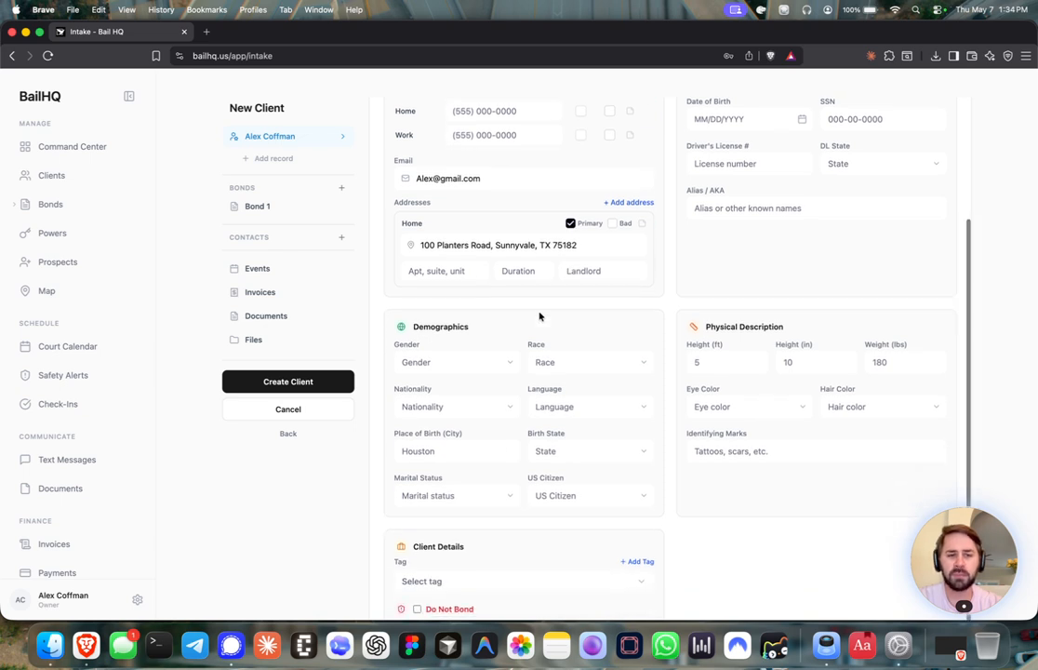
{"action": "scroll", "coordinate": [493, 336], "scroll_direction": "down", "scroll_amount": 1}
{"action": "left_click", "coordinate": [474, 345]}
{"action": "left_click", "coordinate": [456, 370]}
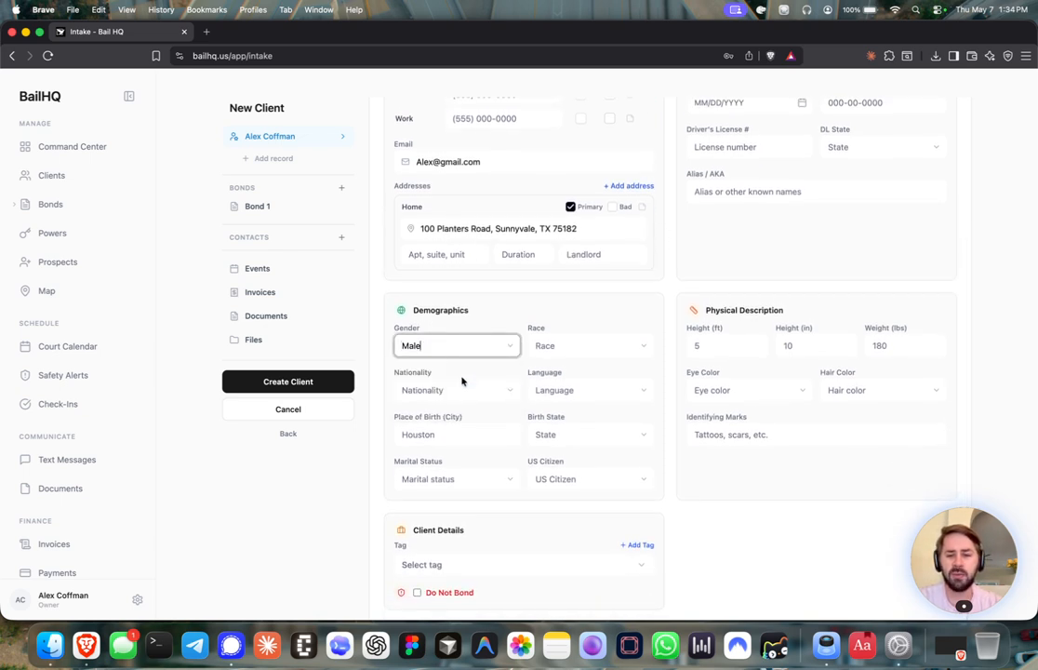
{"action": "left_click", "coordinate": [575, 345]}
{"action": "left_click", "coordinate": [549, 368]}
{"action": "left_click", "coordinate": [473, 391]}
{"action": "left_click", "coordinate": [465, 414]}
{"action": "left_click", "coordinate": [611, 390]}
{"action": "left_click", "coordinate": [569, 414]}
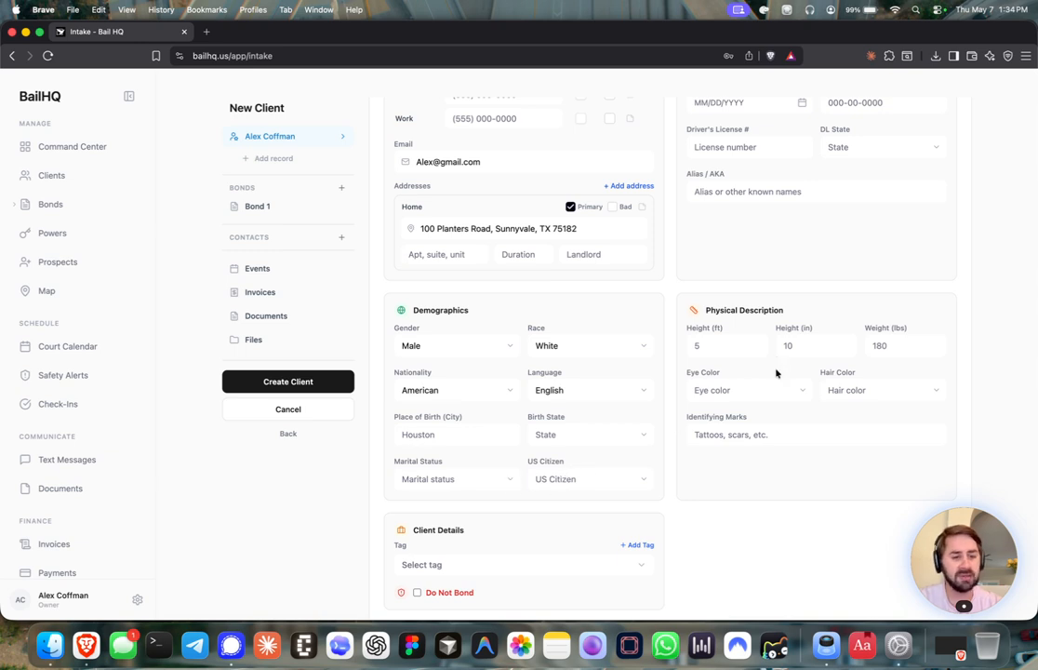
{"action": "scroll", "coordinate": [519, 516], "scroll_direction": "down", "scroll_amount": 2}
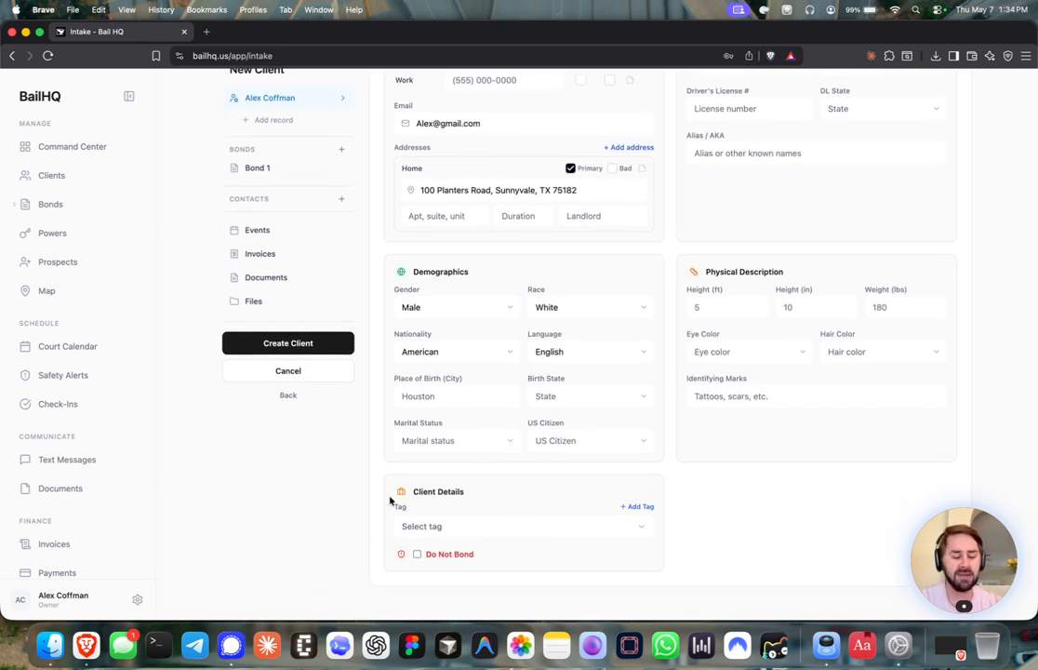
{"action": "left_click", "coordinate": [495, 528]}
{"action": "left_click", "coordinate": [495, 528]}
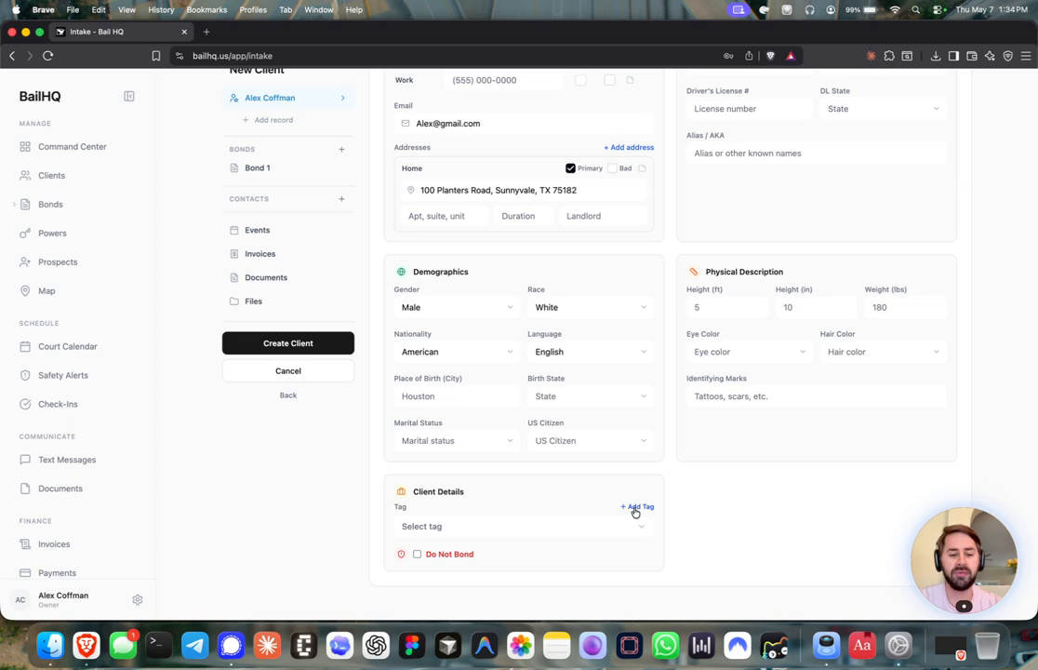
Create a red 'High Risk' tag and assign it to the client
{"action": "left_click", "coordinate": [635, 508]}
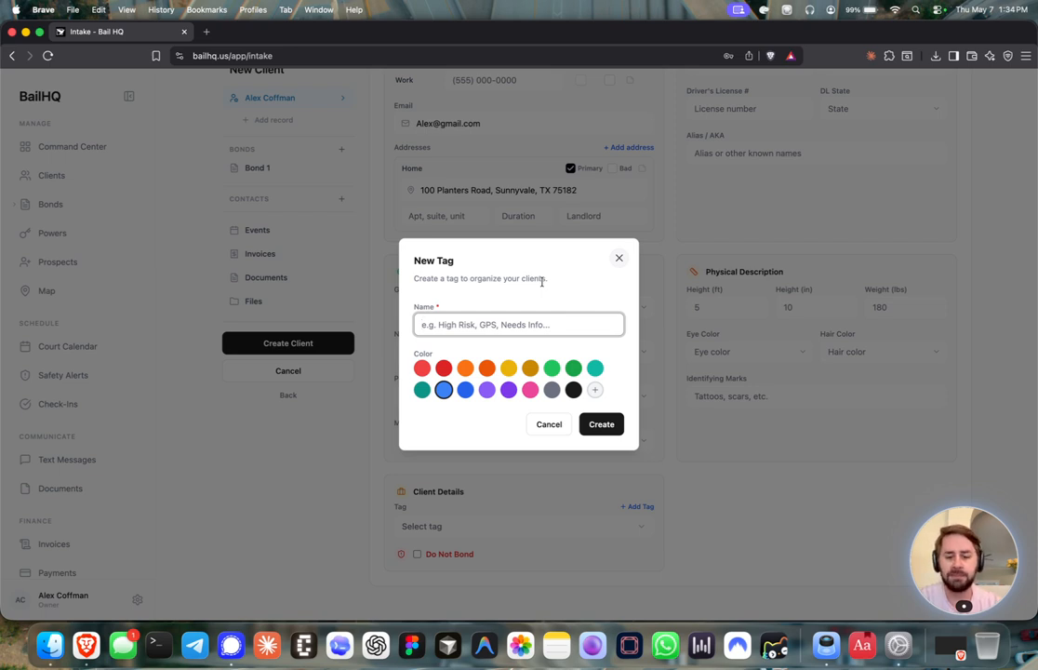
{"action": "type", "text": "high"}
{"action": "key", "text": "BackSpace"}
{"action": "key", "text": "BackSpace"}
{"action": "key", "text": "BackSpace"}
{"action": "key", "text": "BackSpace"}
{"action": "type", "text": "High Risk"}
{"action": "left_click", "coordinate": [443, 349]}
{"action": "left_click", "coordinate": [601, 442]}
{"action": "left_click", "coordinate": [530, 527]}
{"action": "left_click", "coordinate": [473, 570]}
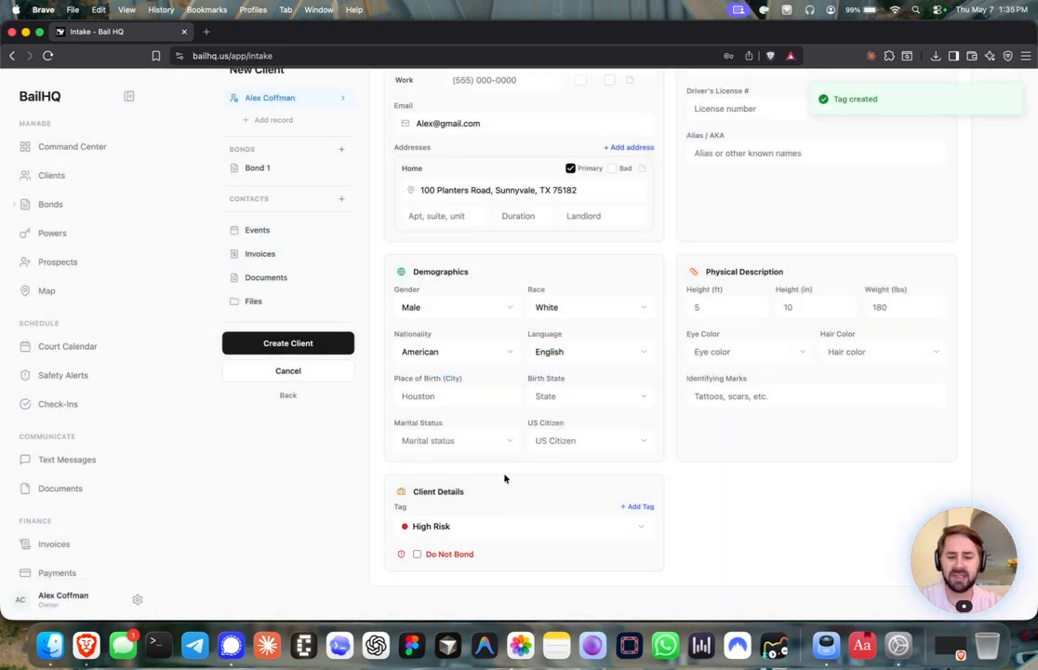
Try the Do Not Bond flag with reason 'FT', then leave it unchecked
{"action": "left_click", "coordinate": [417, 555]}
{"action": "scroll", "coordinate": [463, 530], "scroll_direction": "down", "scroll_amount": 1}
{"action": "left_click", "coordinate": [452, 547]}
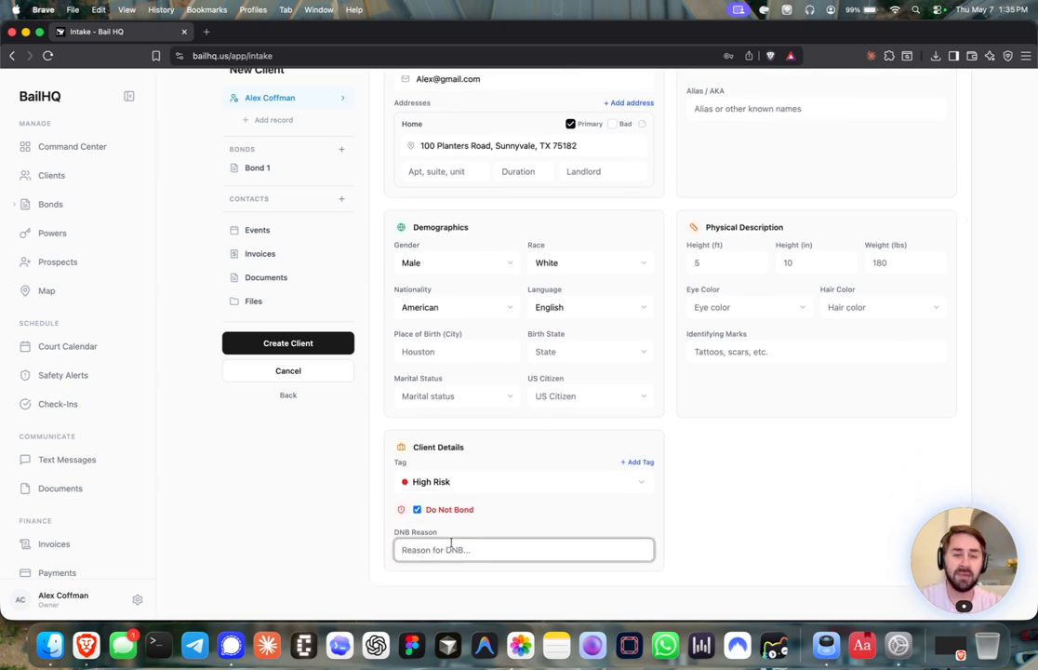
{"action": "type", "text": "FTA"}
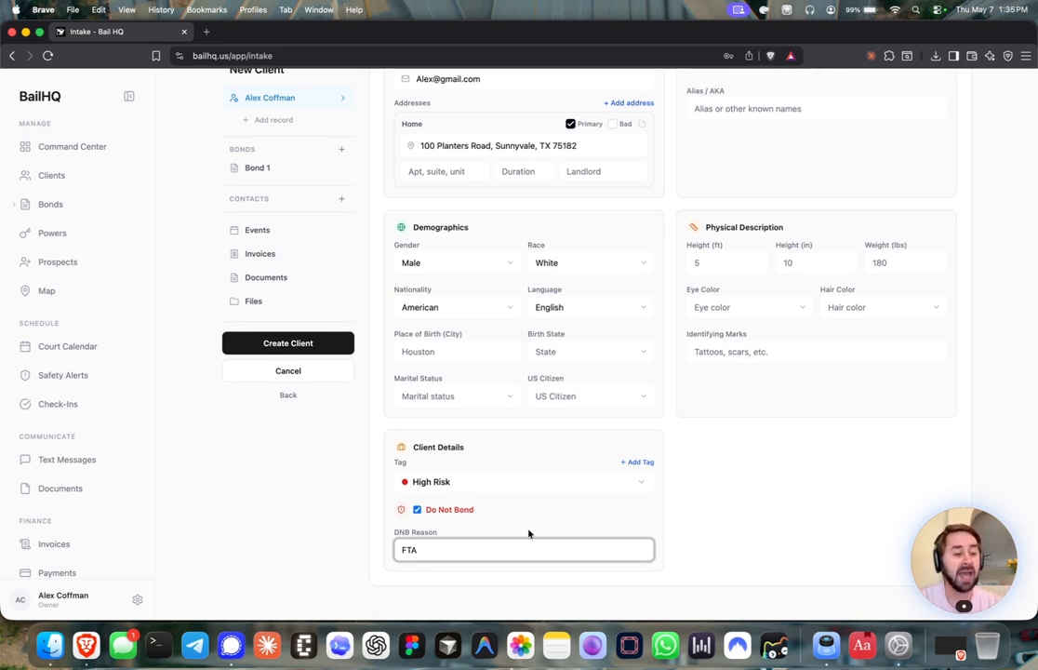
{"action": "left_click", "coordinate": [417, 508]}
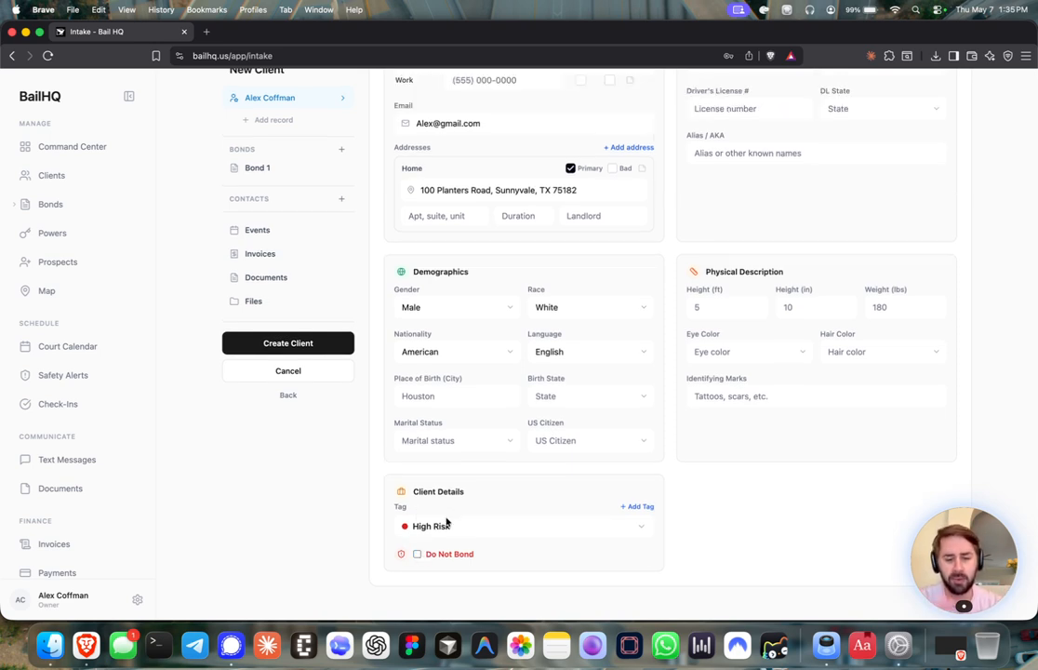
{"action": "scroll", "coordinate": [471, 465], "scroll_direction": "up", "scroll_amount": 3}
{"action": "scroll", "coordinate": [384, 204], "scroll_direction": "up", "scroll_amount": 2}
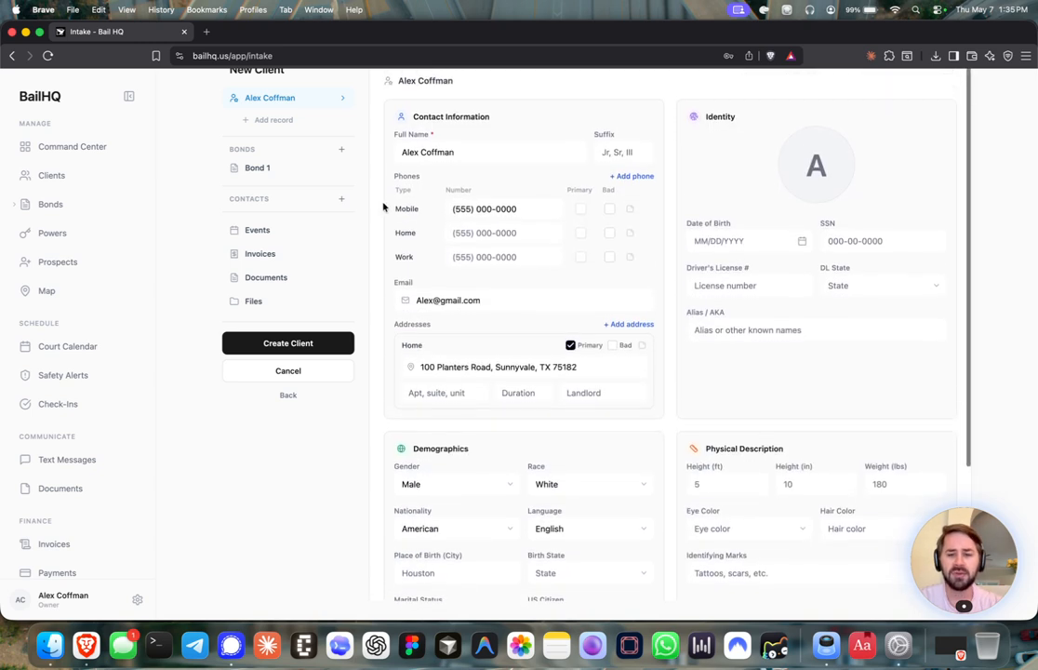
{"action": "left_click", "coordinate": [269, 119]}
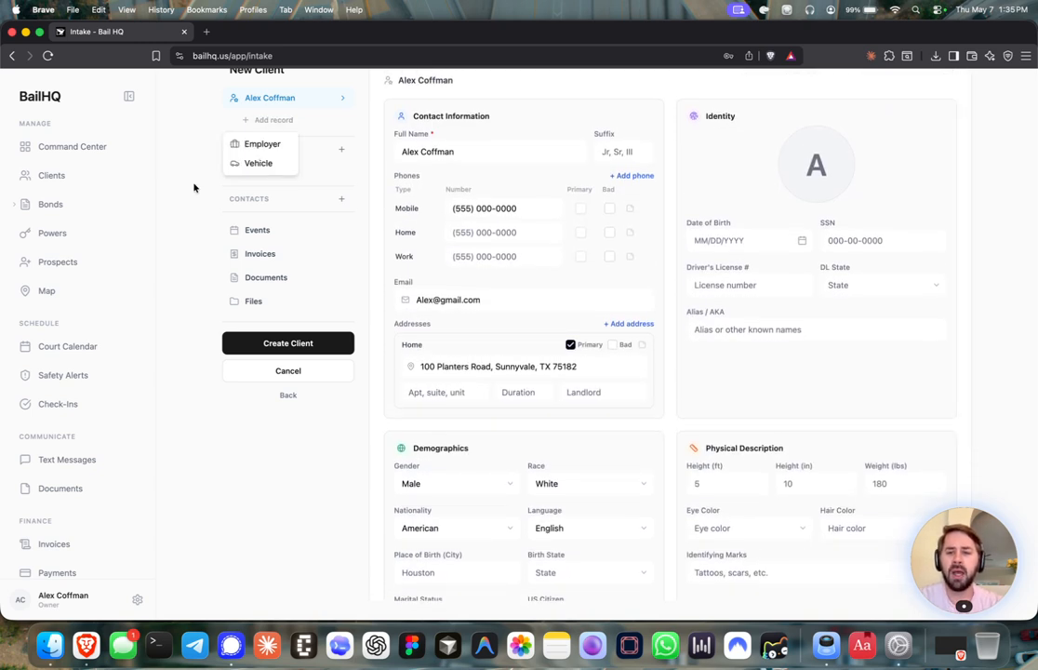
{"action": "left_click", "coordinate": [193, 188]}
{"action": "scroll", "coordinate": [173, 187], "scroll_direction": "up", "scroll_amount": 1}
{"action": "left_click", "coordinate": [269, 158]}
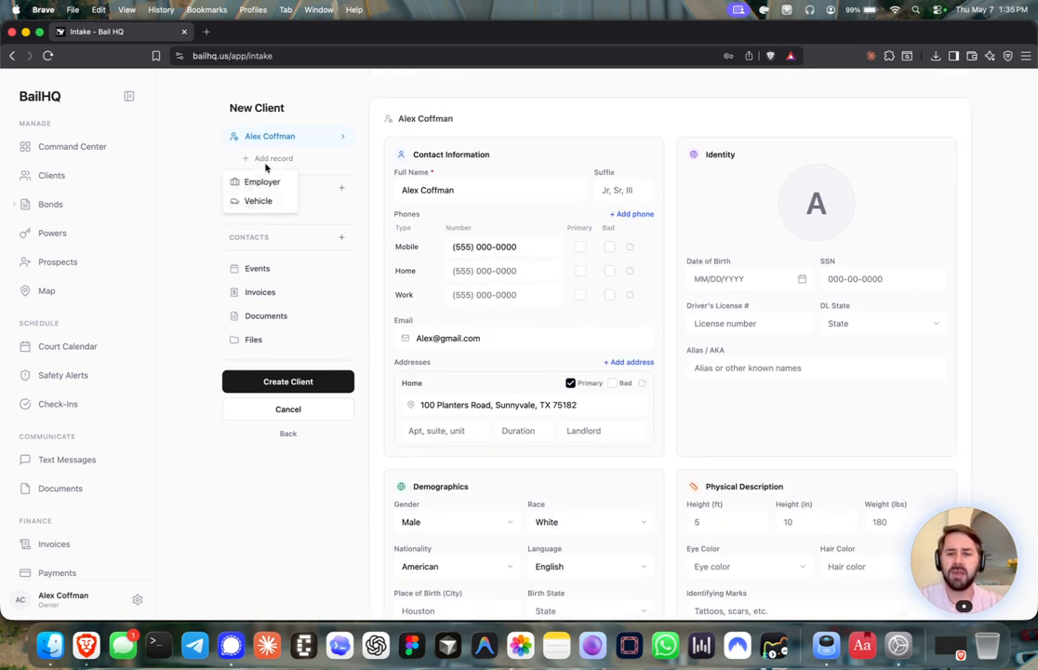
{"action": "left_click", "coordinate": [264, 183]}
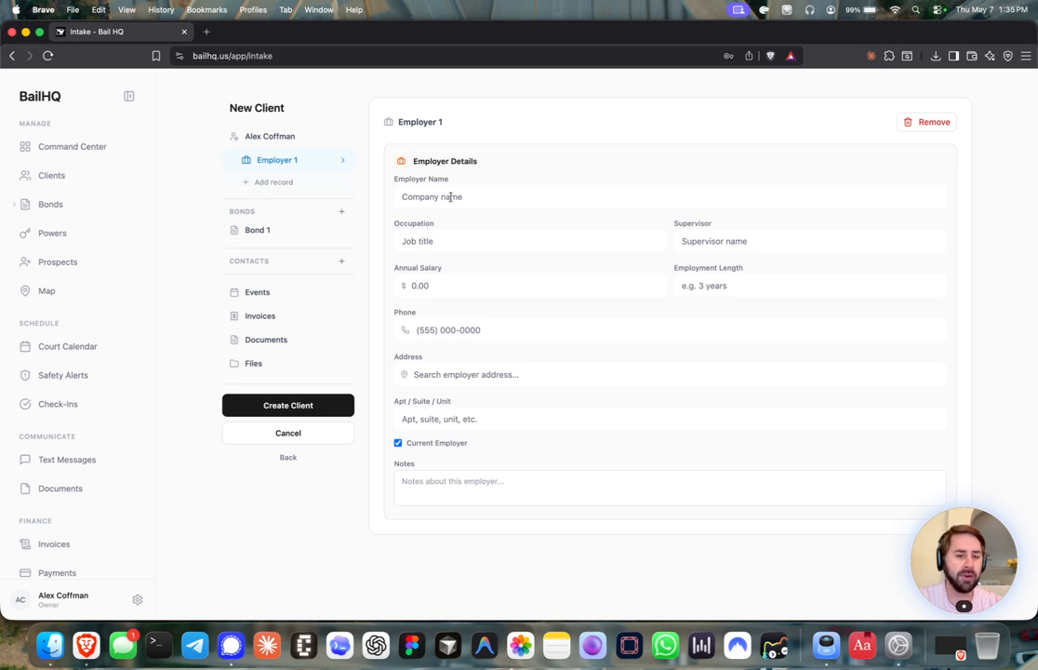
{"action": "left_click", "coordinate": [298, 182]}
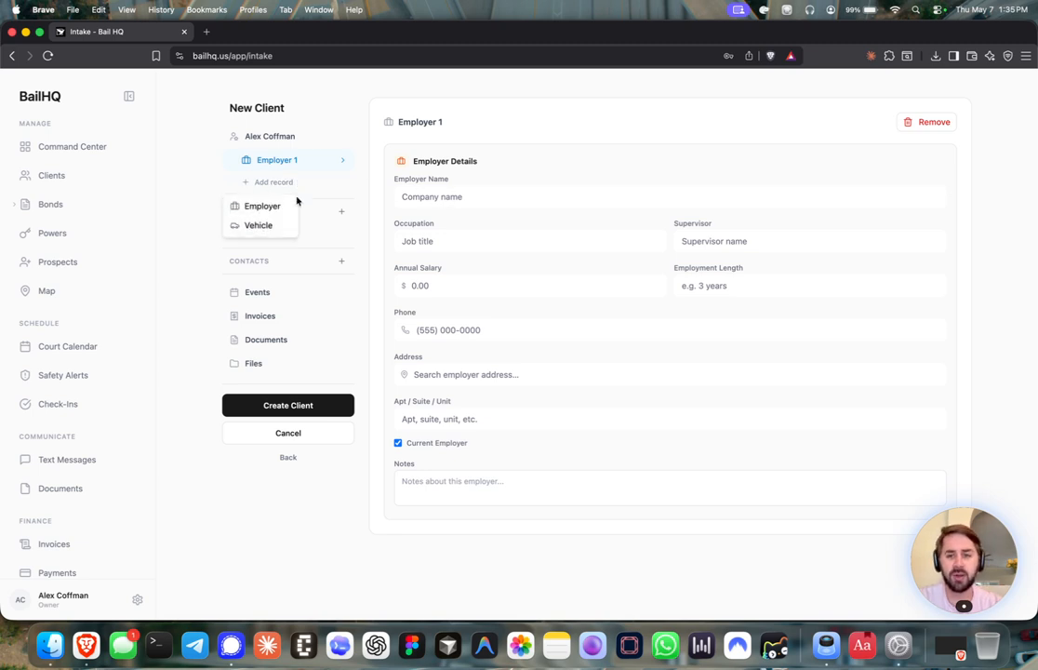
{"action": "left_click", "coordinate": [260, 223]}
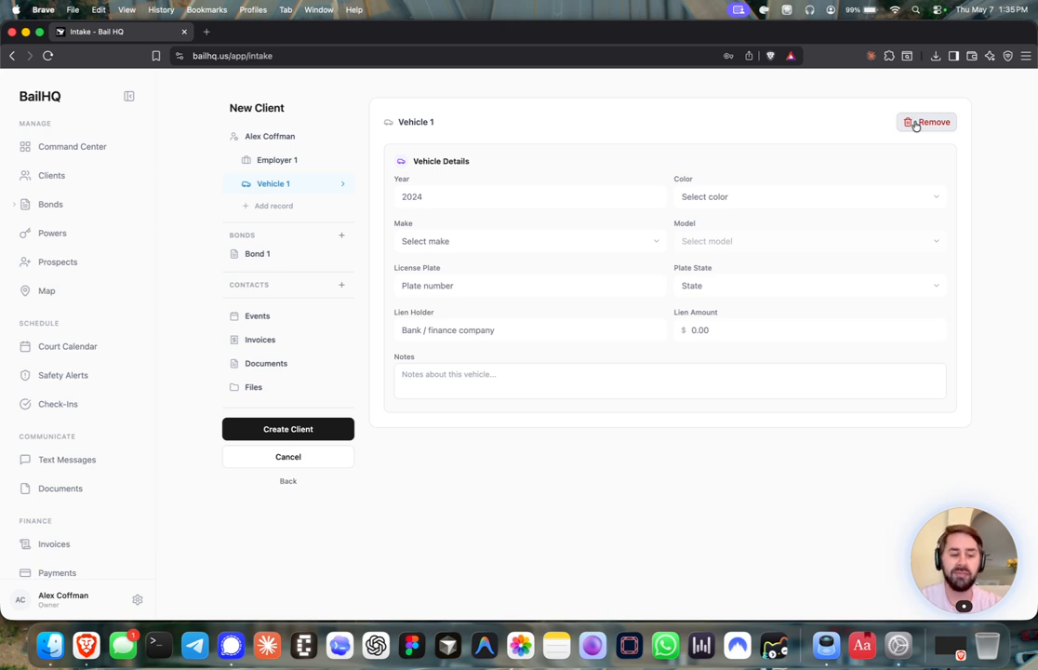
{"action": "left_click", "coordinate": [915, 122]}
{"action": "left_click", "coordinate": [278, 160]}
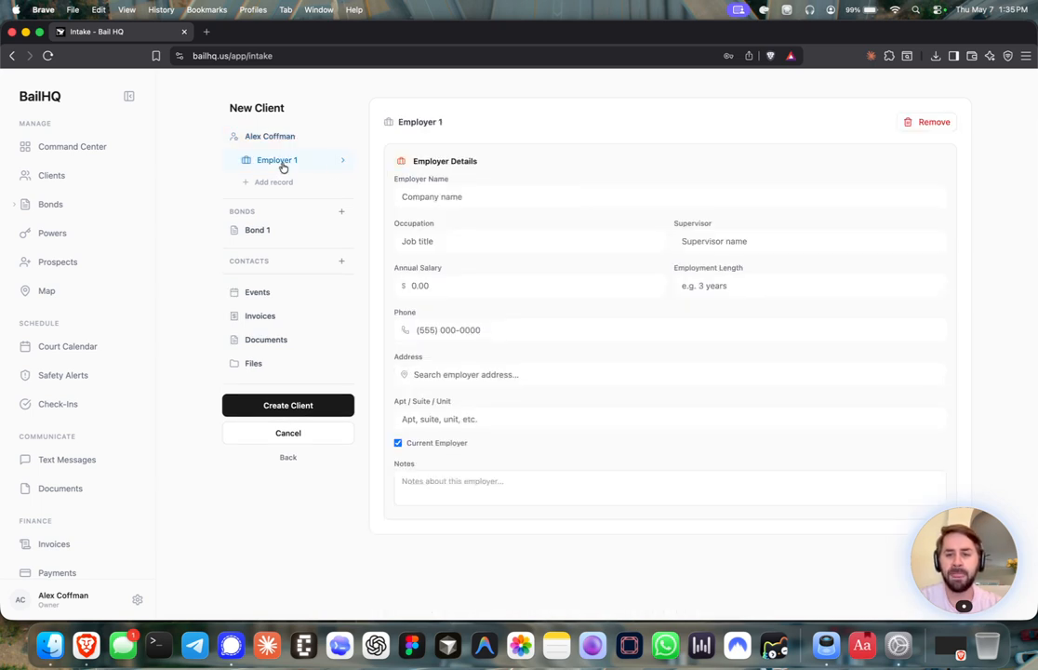
{"action": "left_click", "coordinate": [930, 122]}
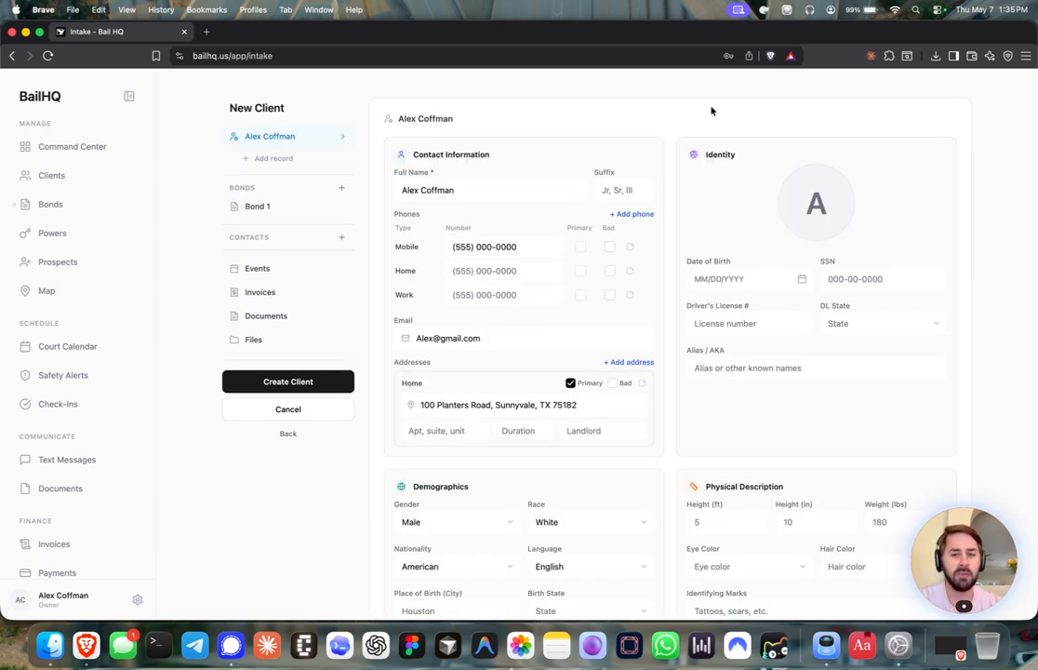
On Bond 1, add the 49.04 DRIVING WHILE INTOXICATED charge, keeping class Misdemeanor
{"action": "left_click", "coordinate": [265, 210]}
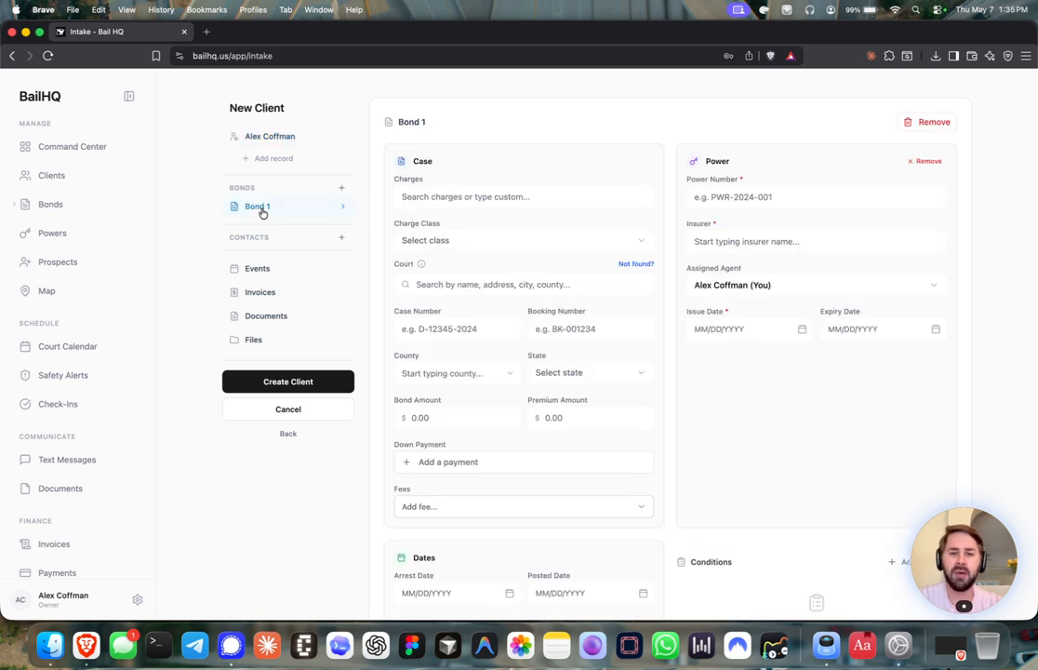
{"action": "scroll", "coordinate": [522, 163], "scroll_direction": "down", "scroll_amount": 1}
{"action": "scroll", "coordinate": [522, 161], "scroll_direction": "up", "scroll_amount": 1}
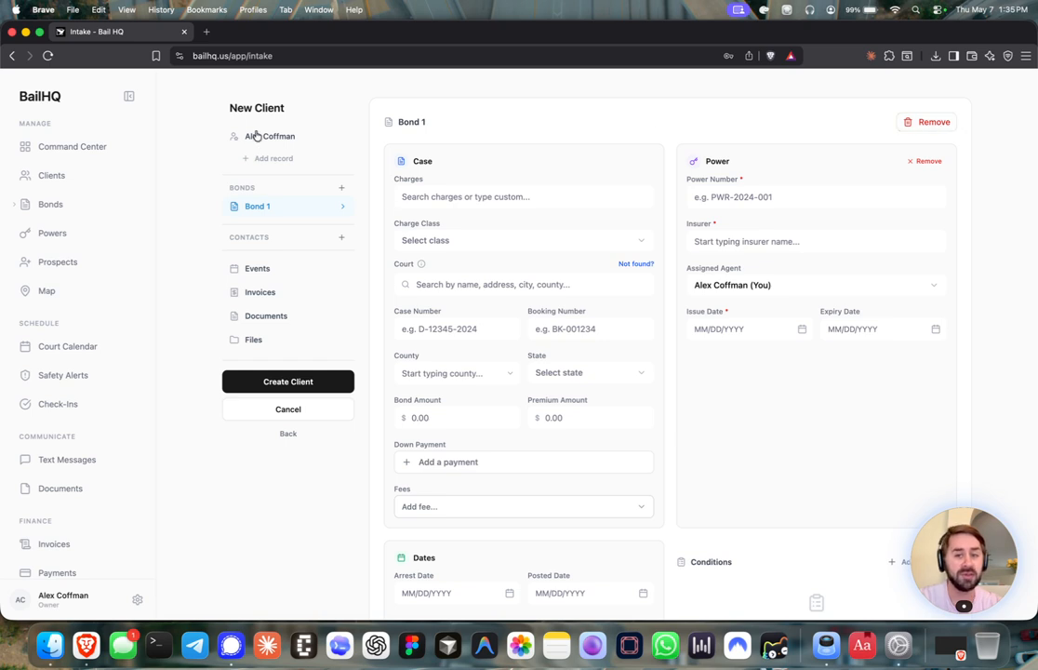
{"action": "left_click", "coordinate": [494, 197]}
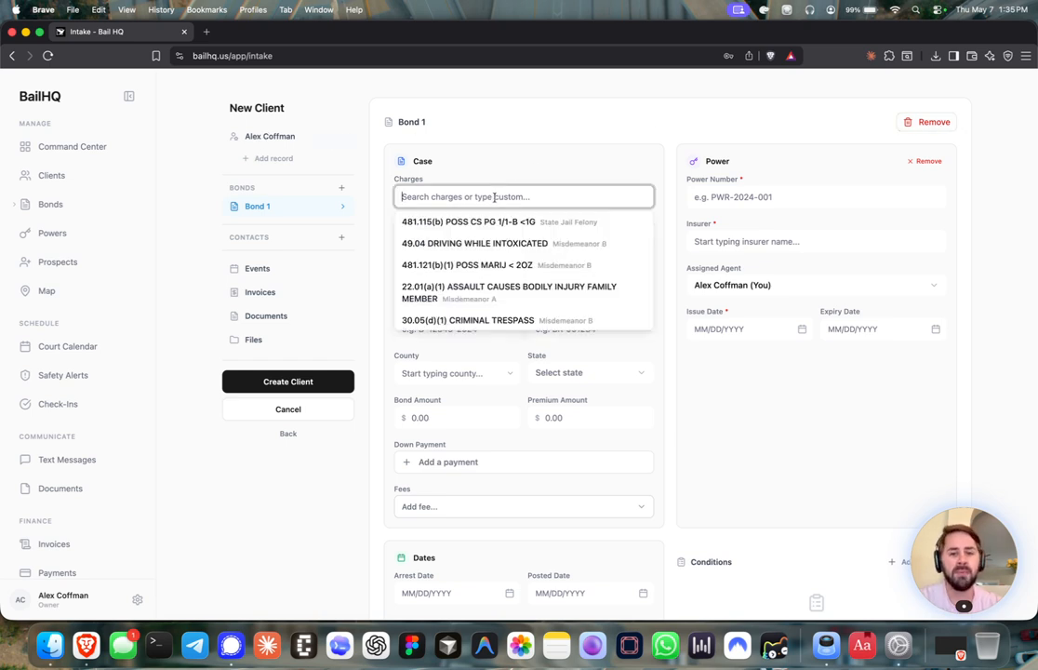
{"action": "scroll", "coordinate": [490, 251], "scroll_direction": "down", "scroll_amount": 10}
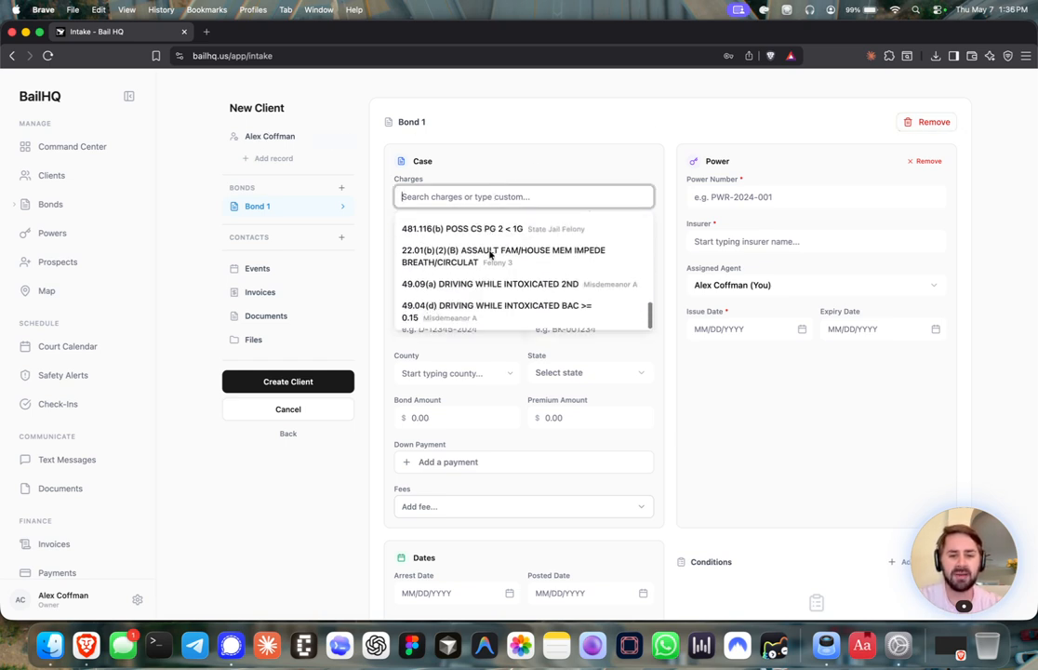
{"action": "scroll", "coordinate": [648, 243], "scroll_direction": "up", "scroll_amount": 5}
{"action": "scroll", "coordinate": [654, 237], "scroll_direction": "up", "scroll_amount": 2}
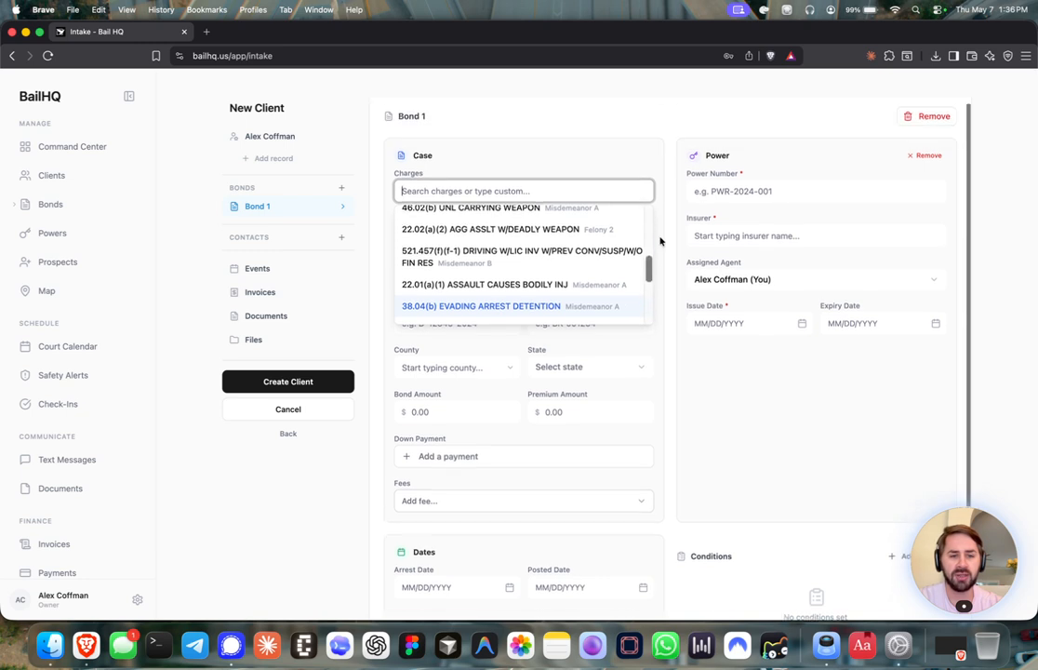
{"action": "scroll", "coordinate": [558, 260], "scroll_direction": "up", "scroll_amount": 5}
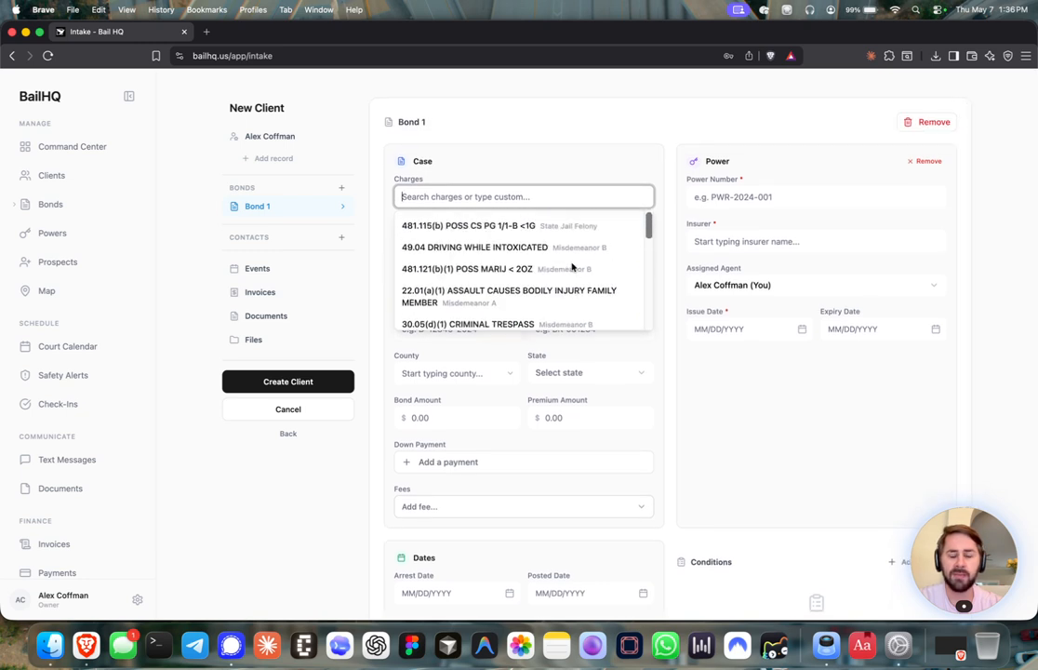
{"action": "left_click", "coordinate": [502, 244]}
{"action": "left_click", "coordinate": [470, 264]}
{"action": "left_click", "coordinate": [470, 265]}
Search courts for 'harri' and set the court to 113th District Court
{"action": "left_click", "coordinate": [460, 305]}
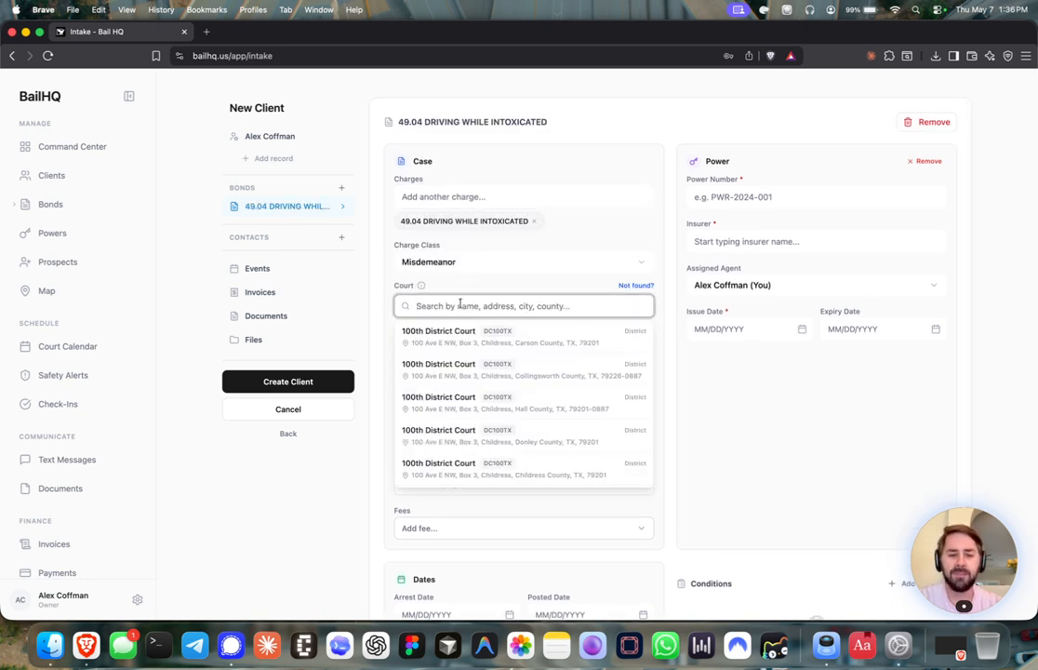
{"action": "type", "text": "harri"}
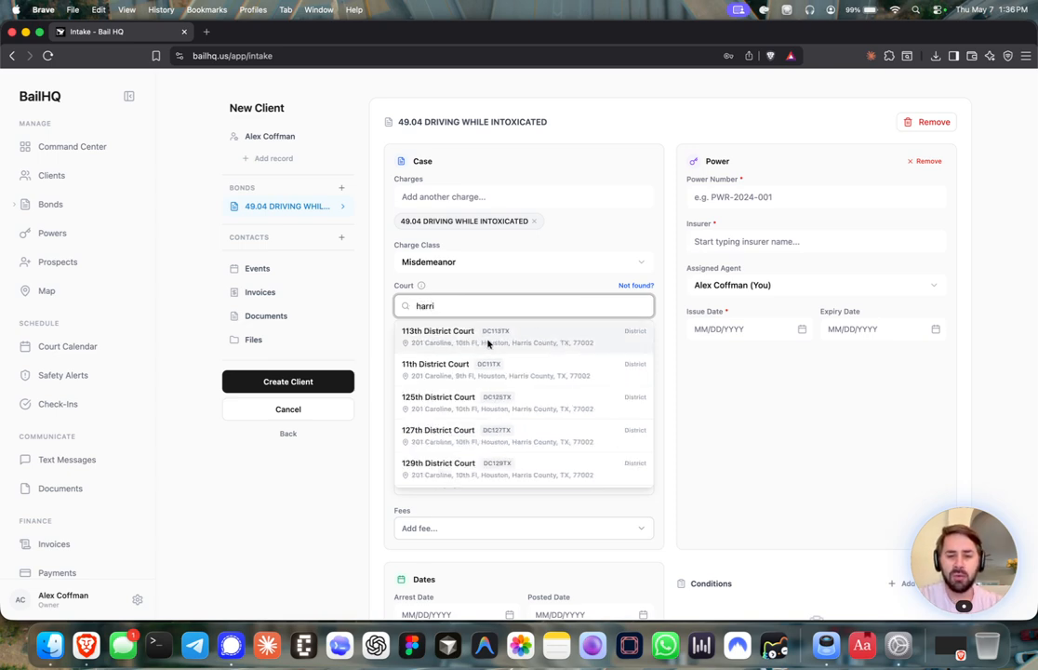
{"action": "left_click", "coordinate": [488, 343]}
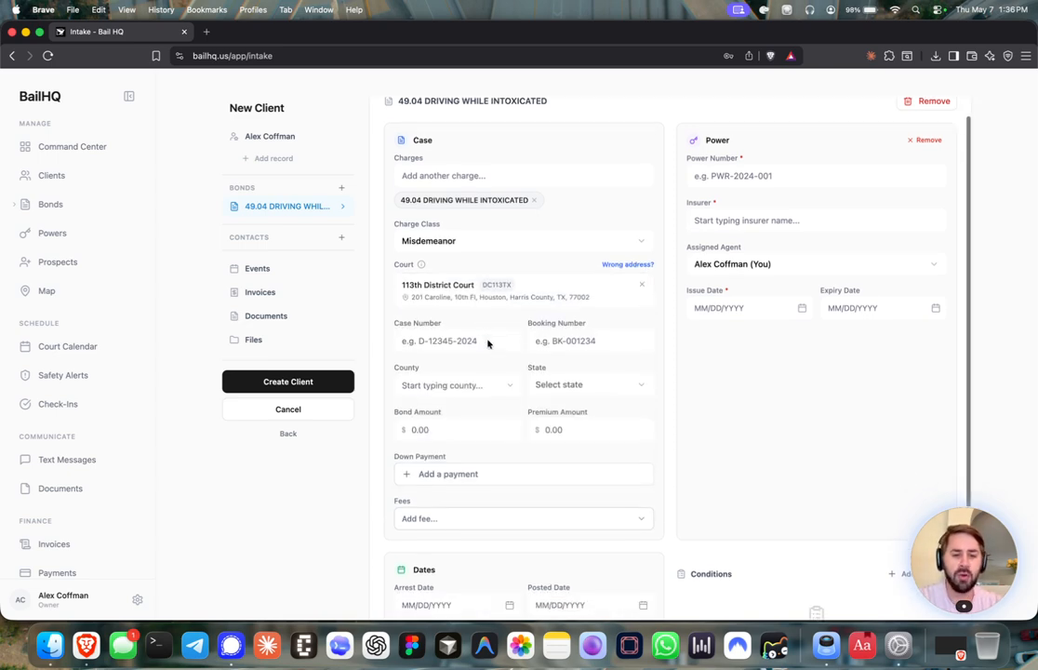
{"action": "scroll", "coordinate": [635, 242], "scroll_direction": "down", "scroll_amount": 1}
Dismiss the Suggest Address Correction dialog and clear 113th District Court from the bond
{"action": "left_click", "coordinate": [635, 240]}
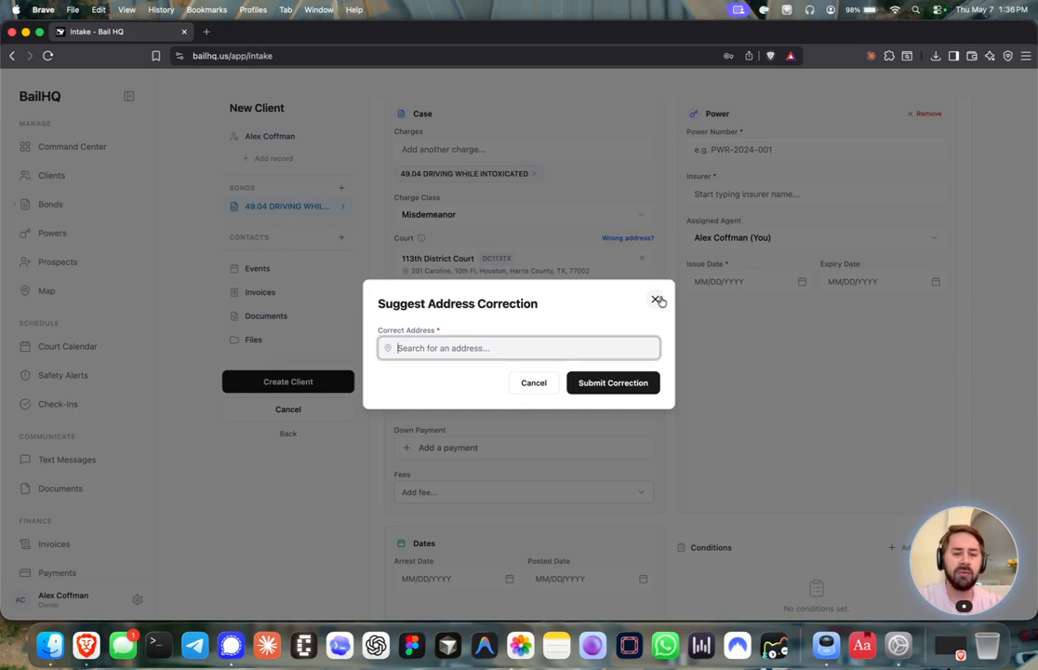
{"action": "left_click", "coordinate": [656, 300]}
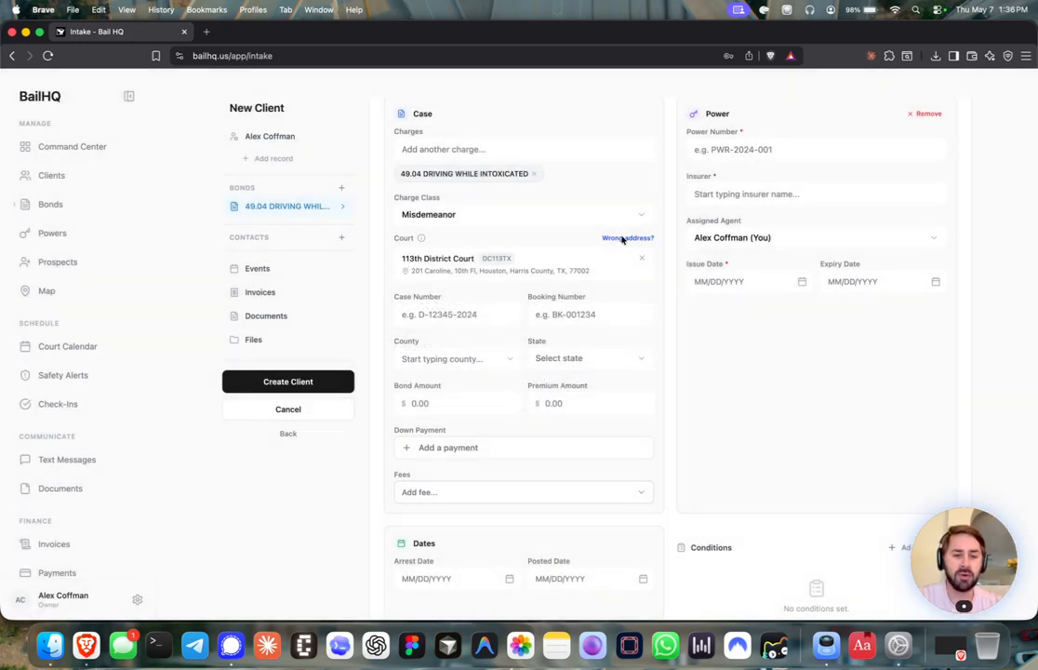
{"action": "left_click", "coordinate": [622, 238]}
{"action": "left_click", "coordinate": [655, 299]}
{"action": "left_click", "coordinate": [641, 258]}
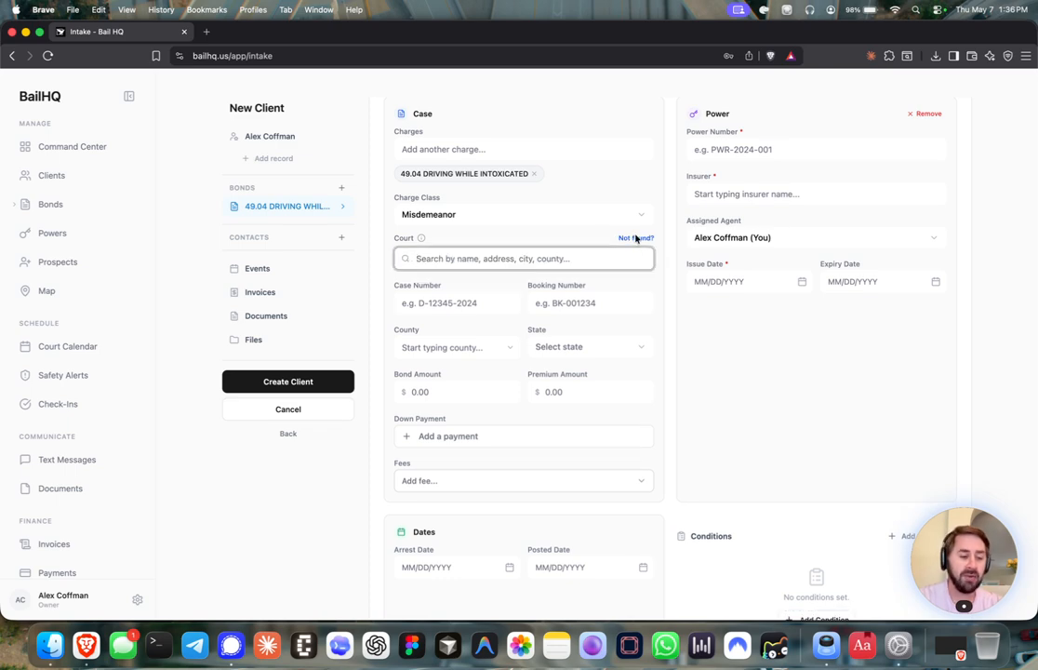
{"action": "left_click", "coordinate": [636, 238]}
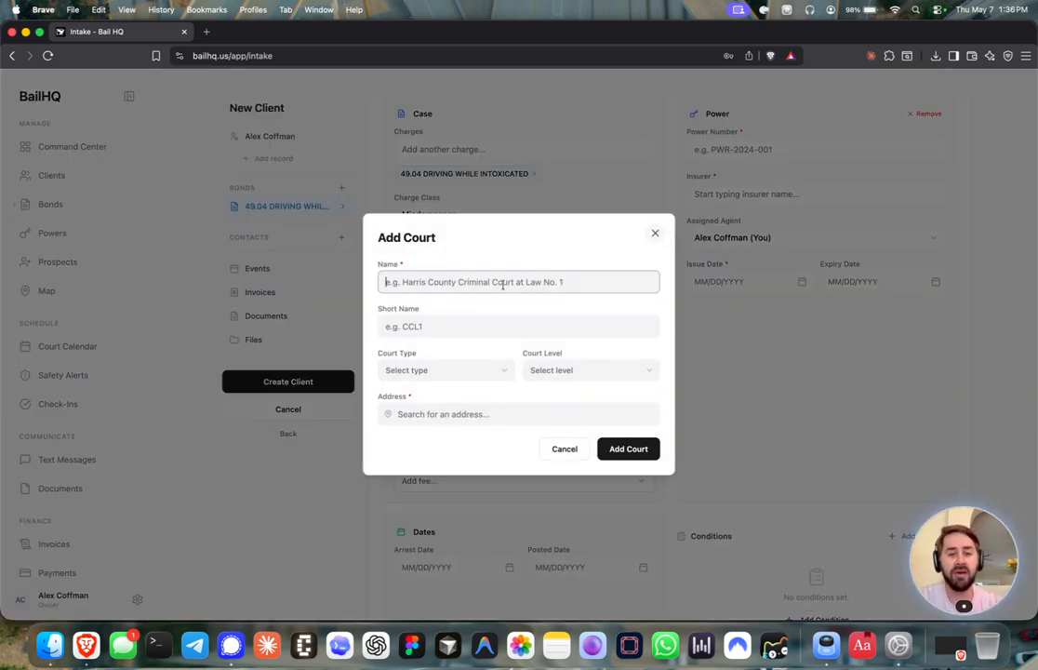
{"action": "type", "text": "Harris County Cour"}
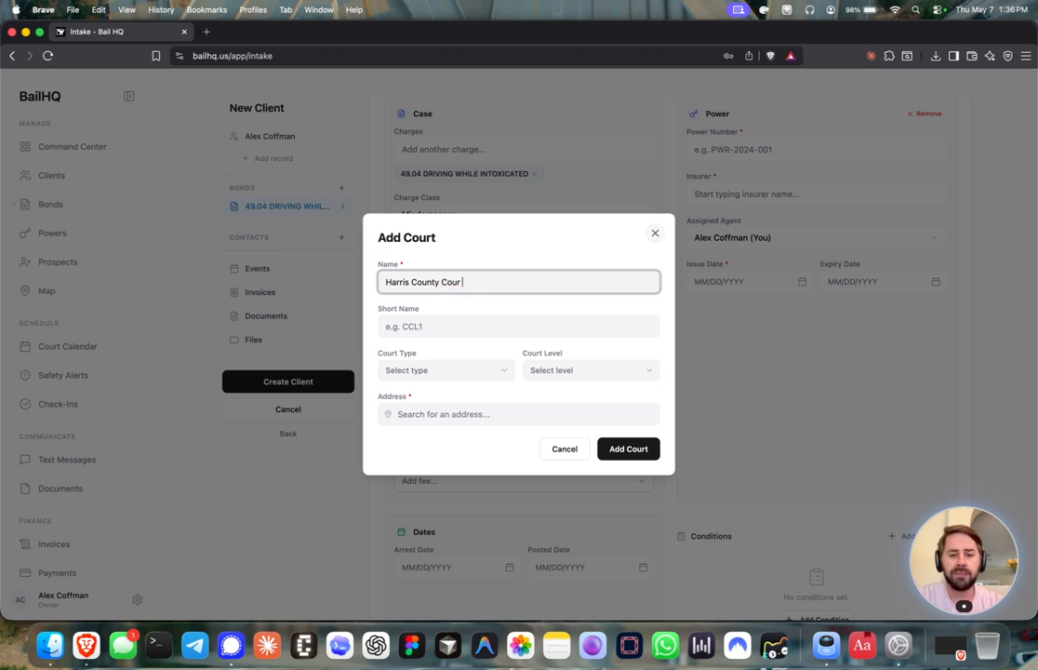
{"action": "type", "text": "ty1"}
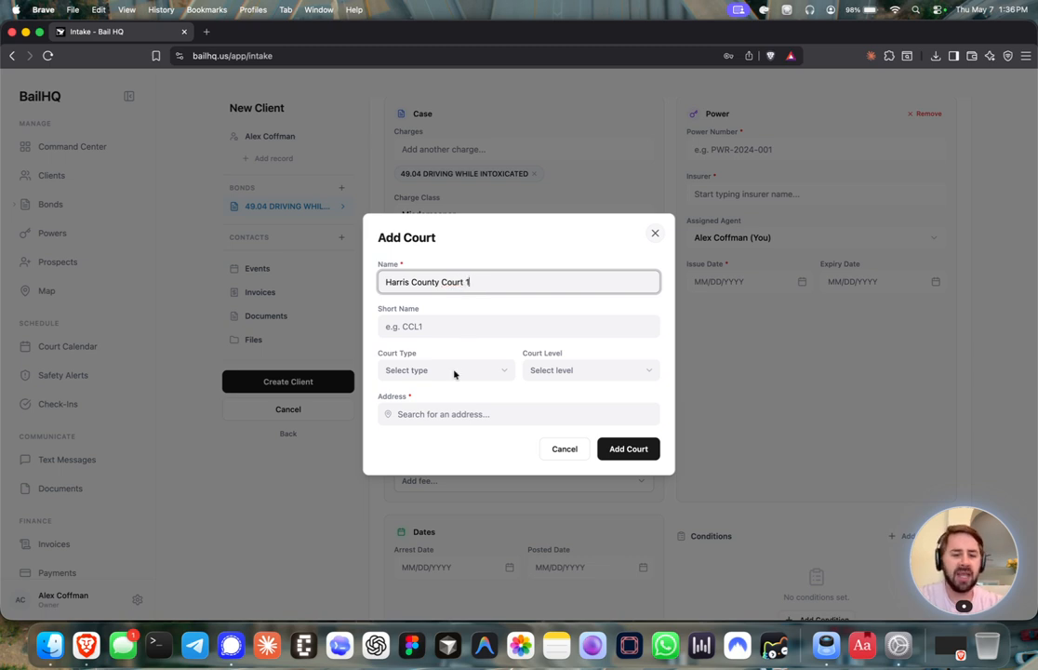
{"action": "left_click", "coordinate": [425, 325]}
{"action": "type", "text": "HCC"}
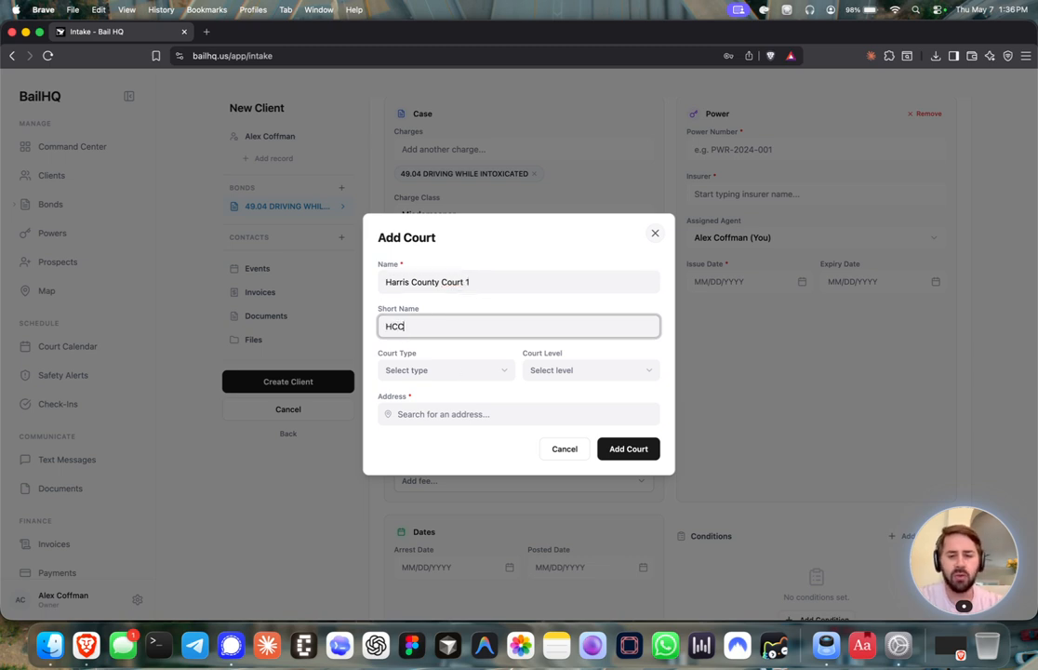
{"action": "type", "text": "1"}
{"action": "left_click", "coordinate": [432, 371]}
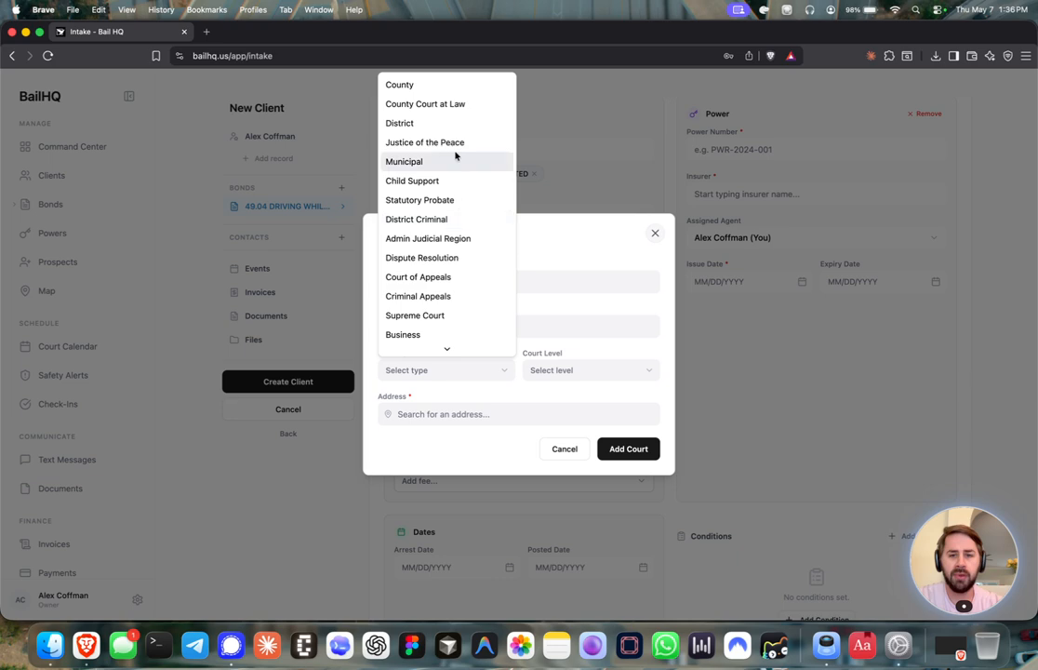
{"action": "scroll", "coordinate": [458, 227], "scroll_direction": "down", "scroll_amount": 2}
{"action": "scroll", "coordinate": [459, 227], "scroll_direction": "up", "scroll_amount": 2}
{"action": "left_click", "coordinate": [577, 266]}
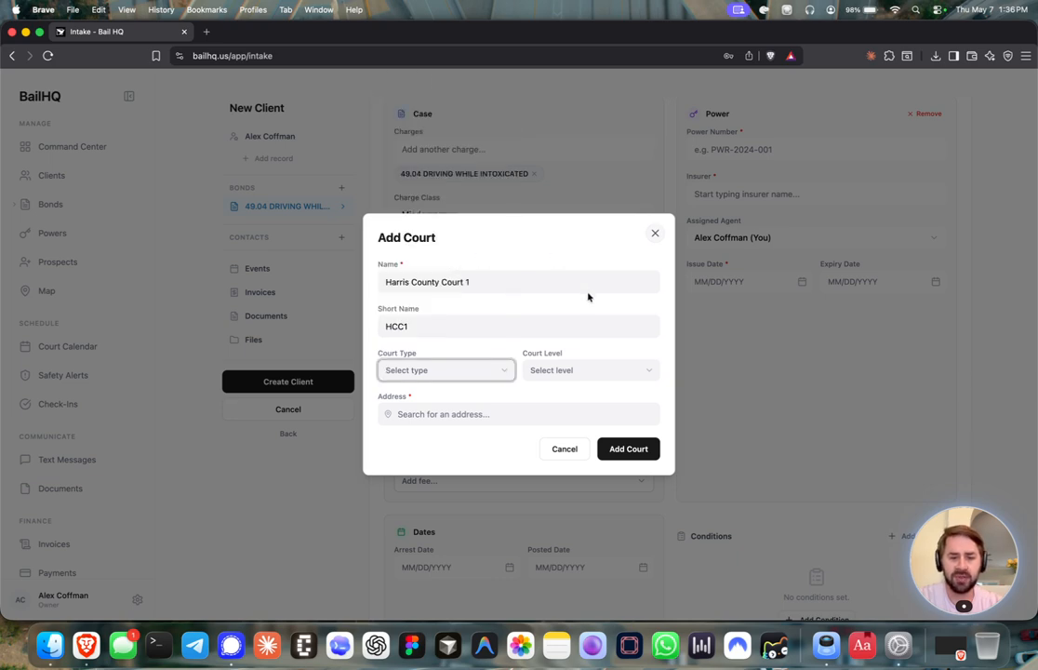
{"action": "left_click", "coordinate": [570, 371]}
{"action": "left_click", "coordinate": [475, 413]}
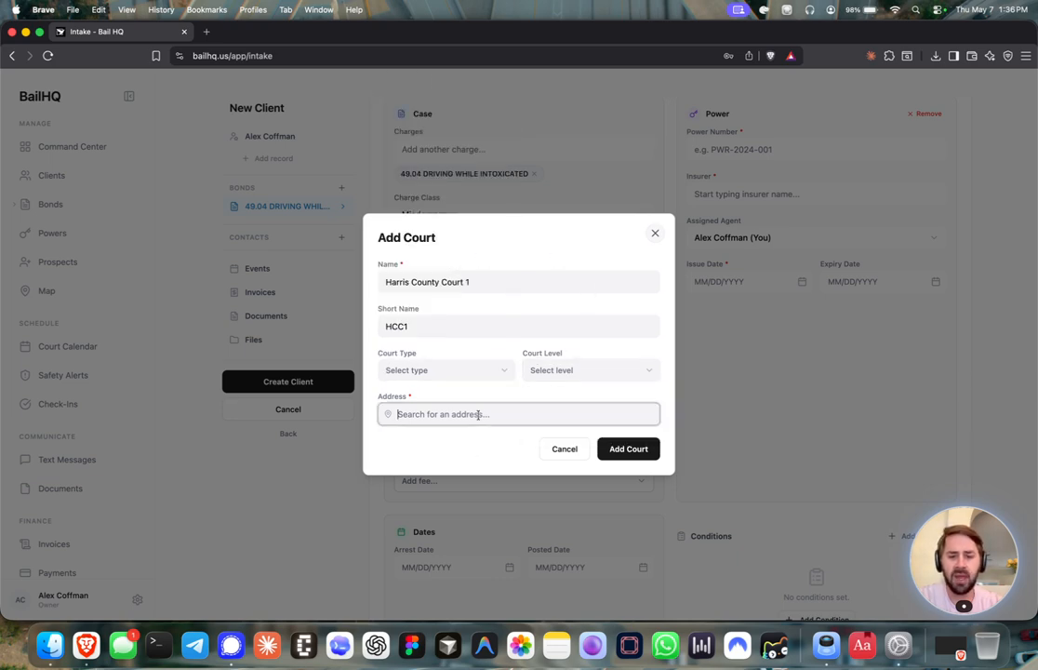
{"action": "left_click", "coordinate": [564, 449]}
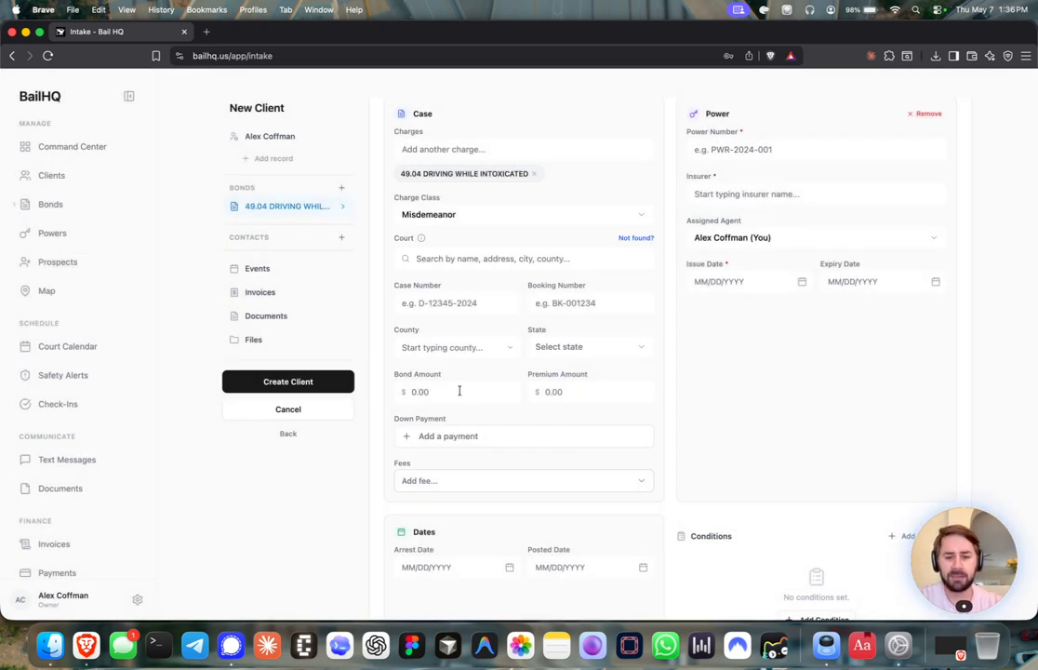
Set court 113th District Court via 'harris', county Harris and state Texas
{"action": "left_click", "coordinate": [469, 258]}
{"action": "type", "text": "harris"}
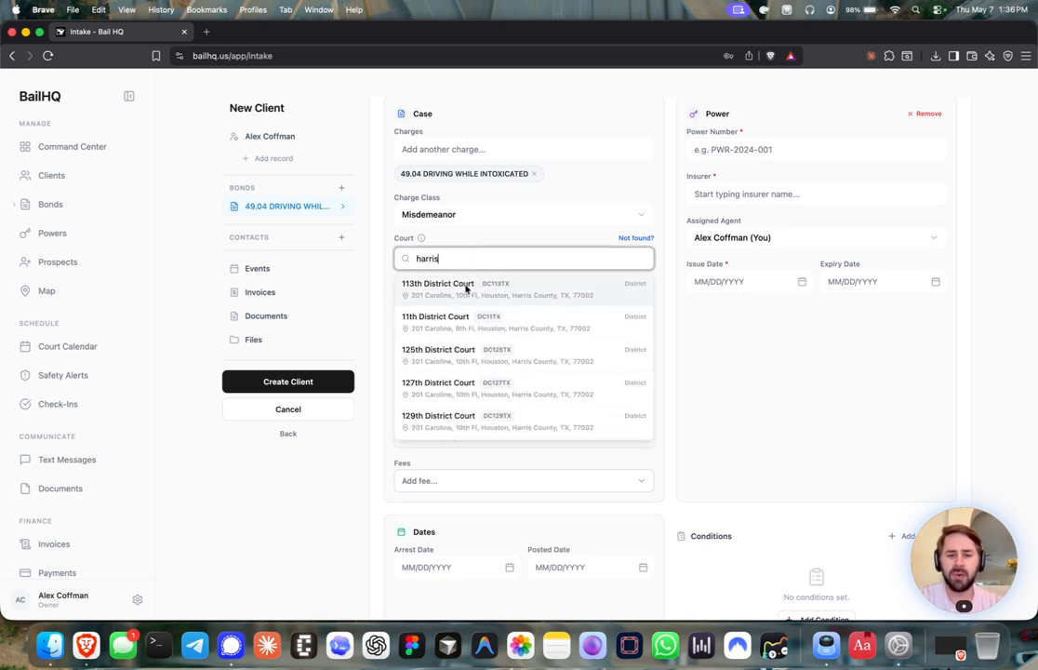
{"action": "left_click", "coordinate": [463, 286]}
{"action": "left_click", "coordinate": [452, 314]}
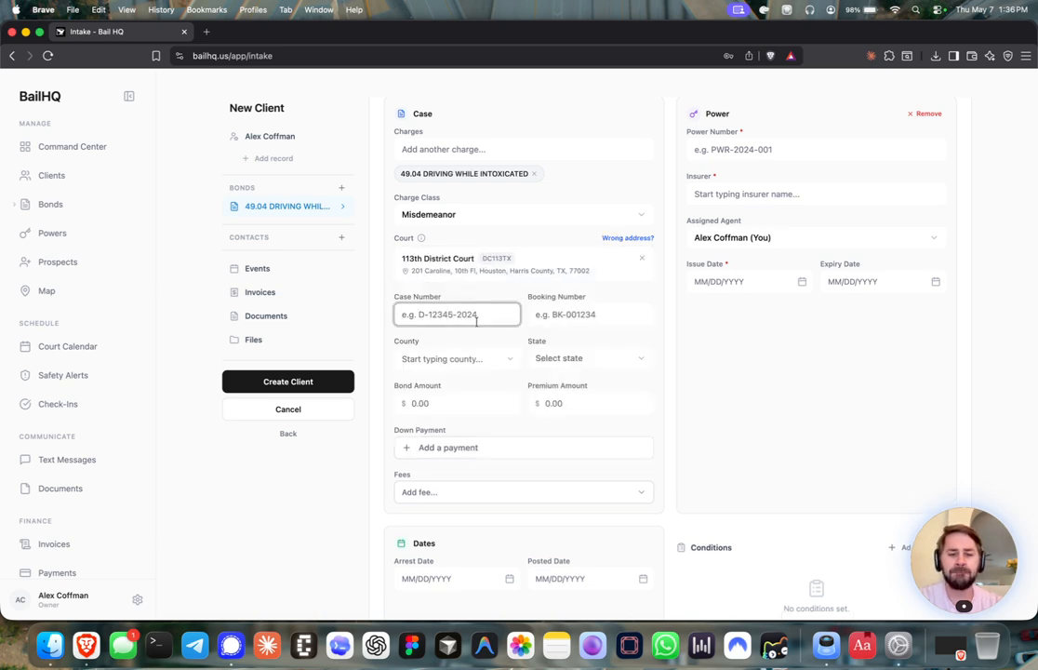
{"action": "left_click", "coordinate": [564, 315]}
{"action": "left_click", "coordinate": [433, 362]}
{"action": "left_click", "coordinate": [439, 384]}
{"action": "left_click", "coordinate": [584, 363]}
{"action": "scroll", "coordinate": [577, 308], "scroll_direction": "down", "scroll_amount": 10}
{"action": "left_click", "coordinate": [576, 170]}
Enter bond amount 10,000 and premium 1000, then start a down payment
{"action": "left_click", "coordinate": [440, 402]}
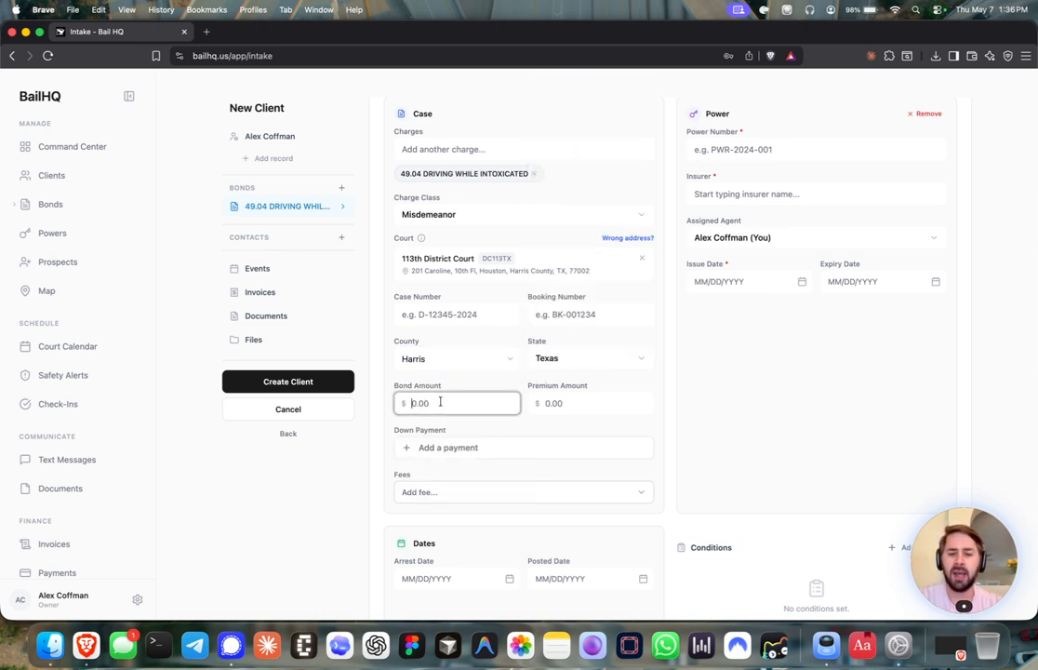
{"action": "type", "text": "10,000"}
{"action": "left_click", "coordinate": [575, 405]}
{"action": "type", "text": "1000"}
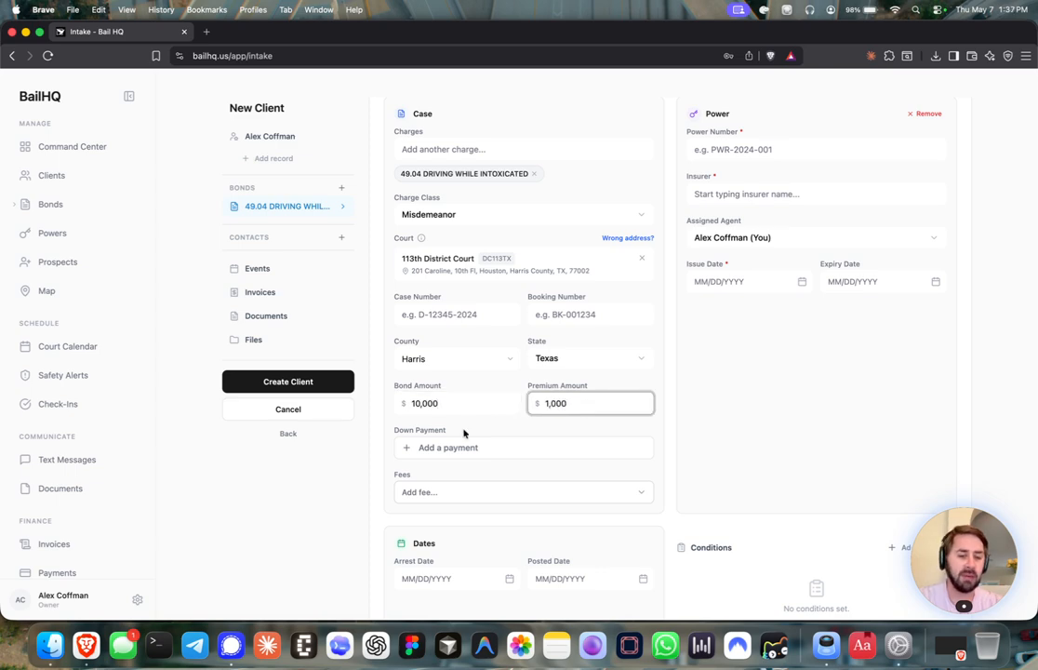
{"action": "left_click", "coordinate": [458, 448]}
Save a $500 Cash down payment from the client's brother noted 'Payment by Brother'
{"action": "type", "text": "500"}
{"action": "left_click", "coordinate": [470, 303]}
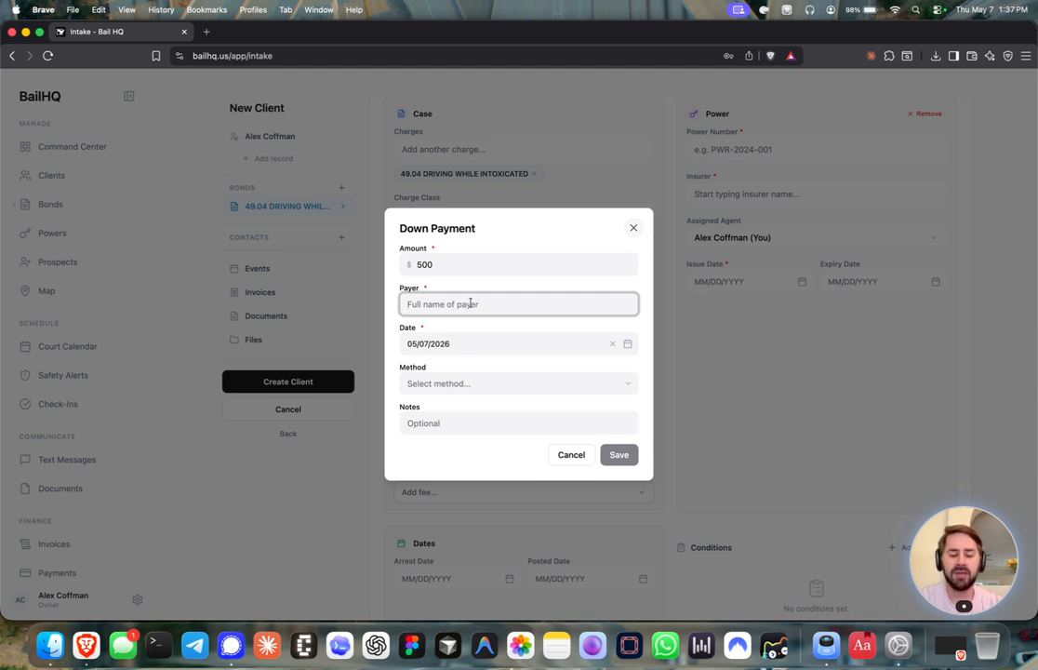
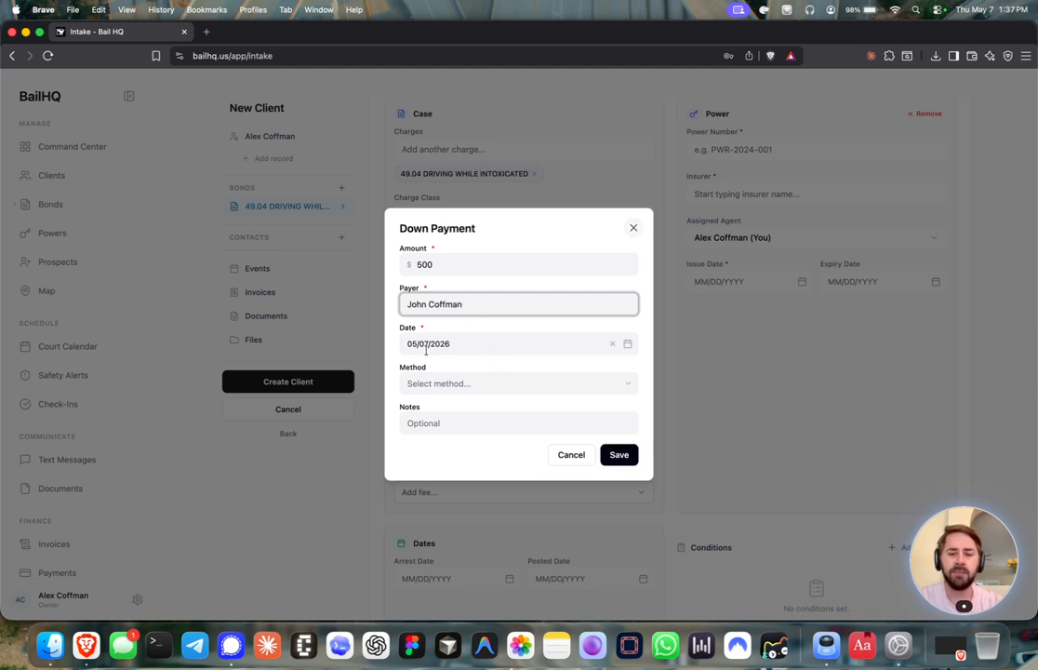
{"action": "left_click", "coordinate": [429, 383]}
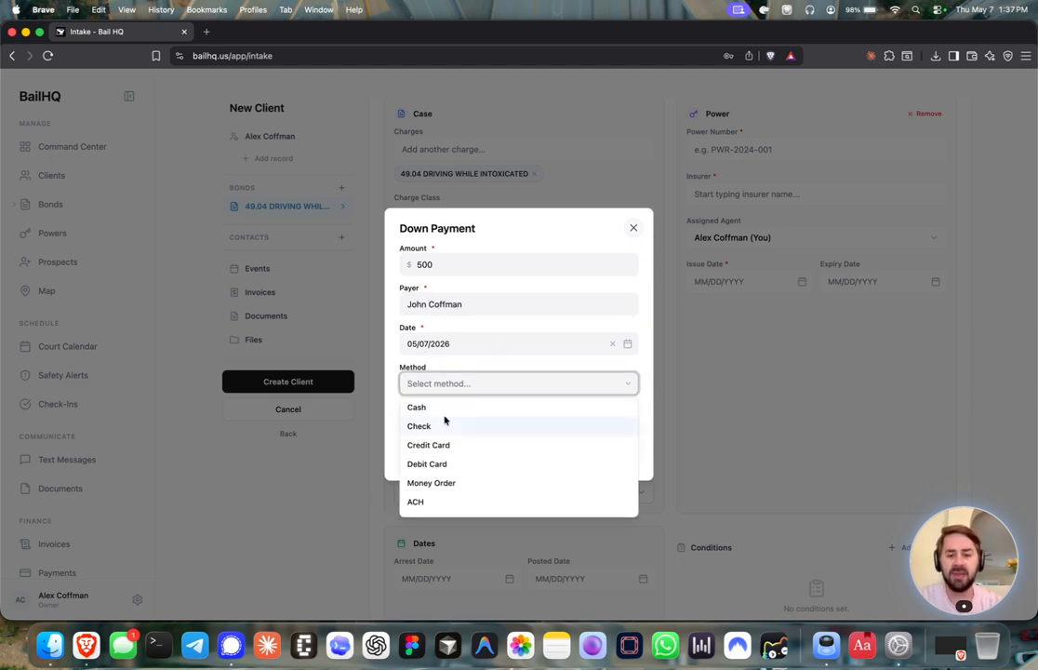
{"action": "left_click", "coordinate": [444, 422]}
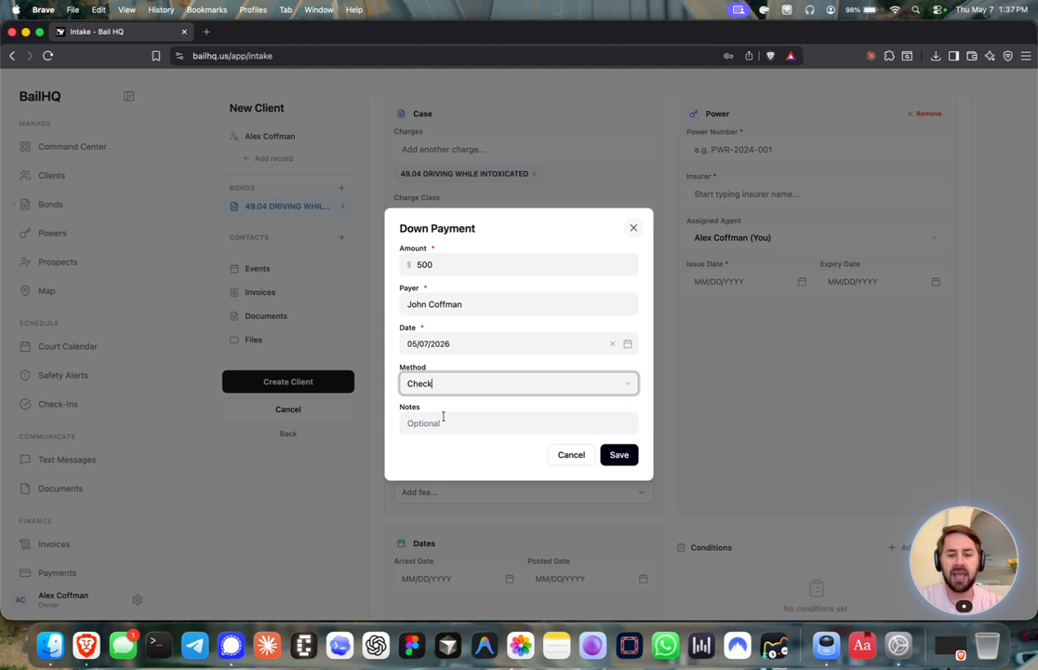
{"action": "left_click", "coordinate": [610, 385]}
{"action": "left_click", "coordinate": [544, 407]}
{"action": "left_click", "coordinate": [512, 422]}
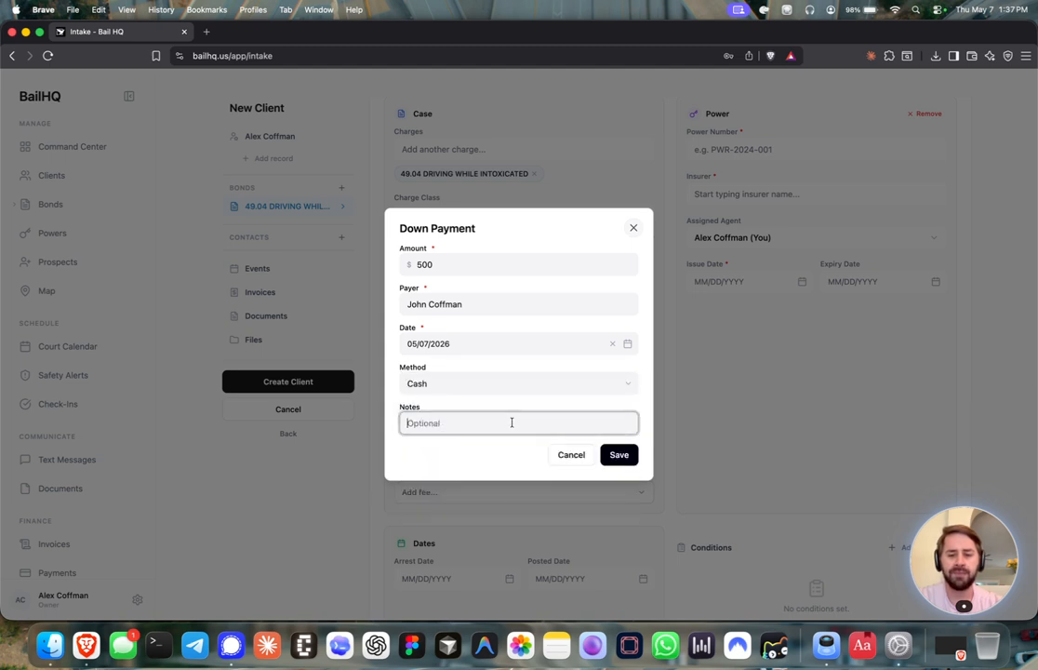
{"action": "type", "text": "Paymeny by Brother"}
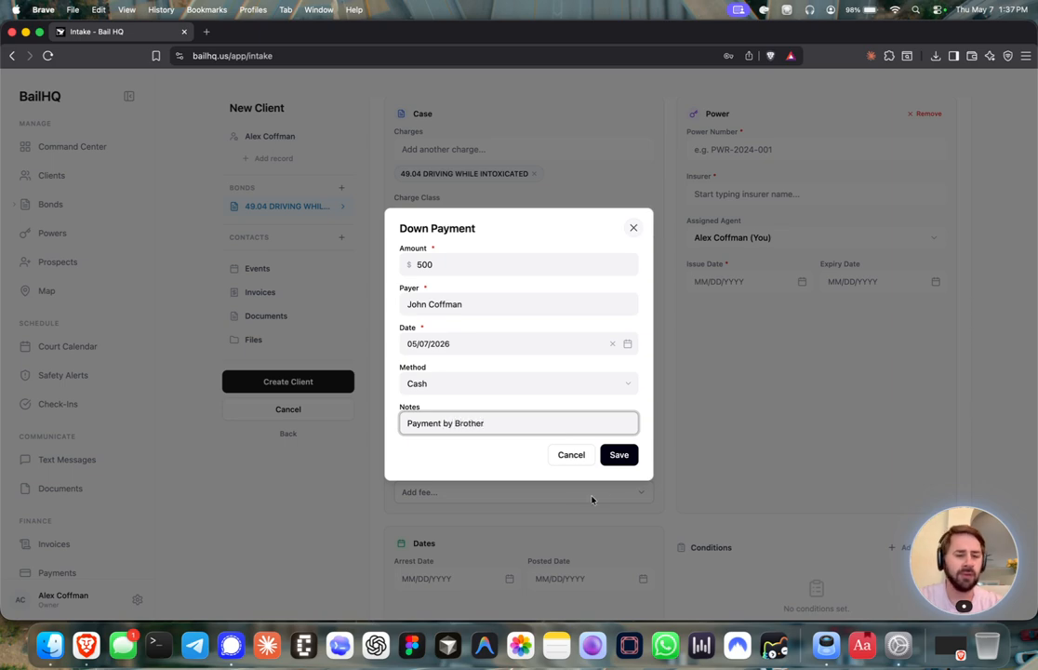
{"action": "left_click", "coordinate": [618, 455]}
{"action": "scroll", "coordinate": [519, 420], "scroll_direction": "down", "scroll_amount": 1}
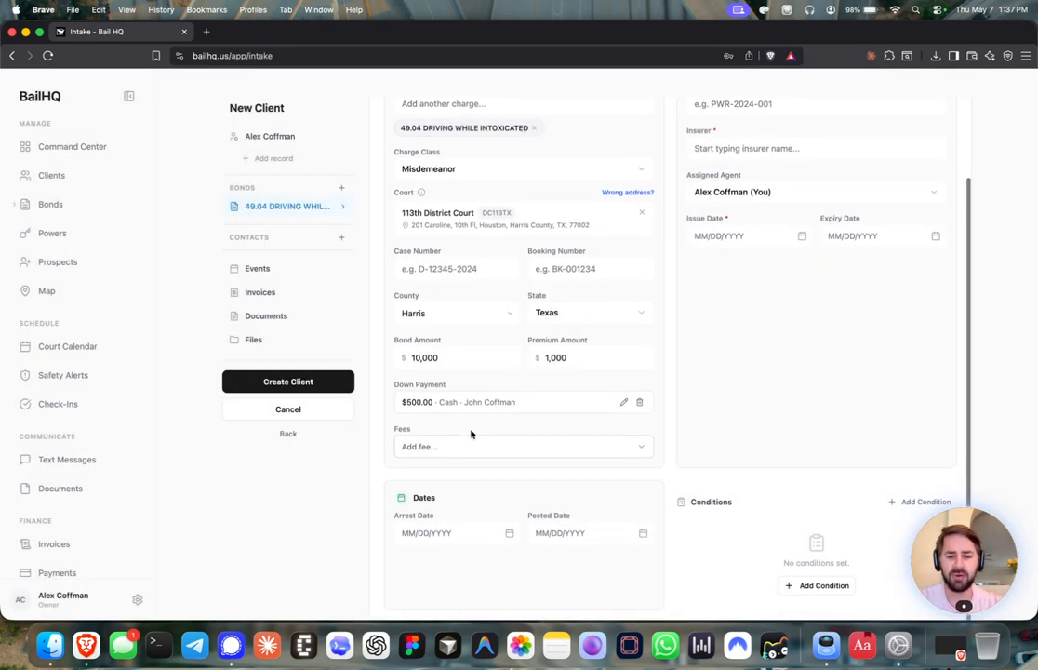
Start a new flat-dollar fee named 'Bond Transfer Fee' with description 'Transfer'
{"action": "left_click", "coordinate": [469, 444]}
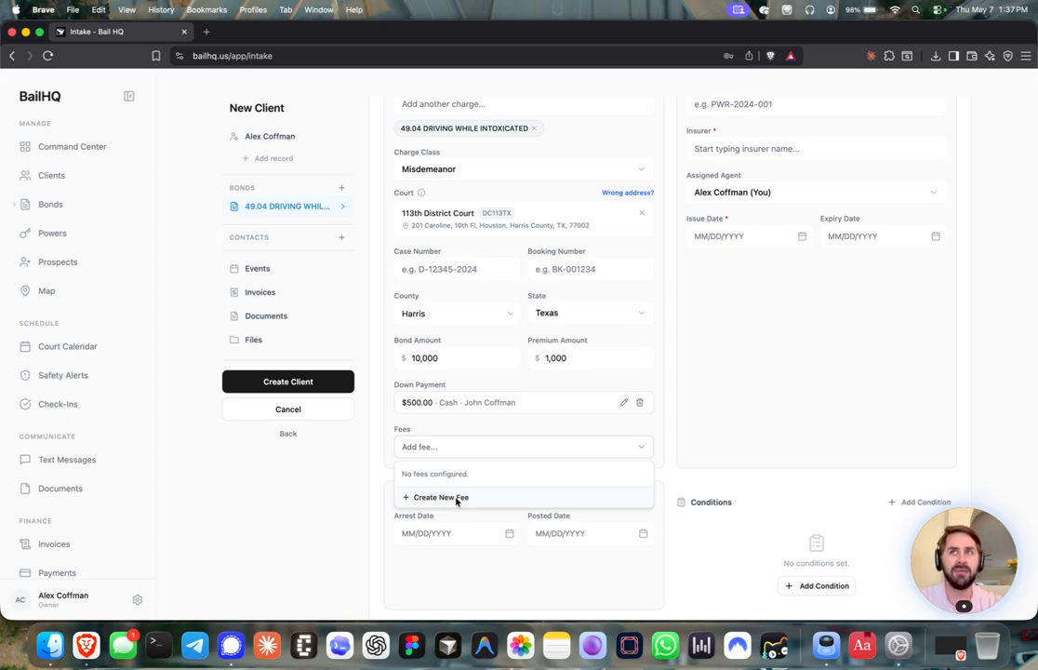
{"action": "left_click", "coordinate": [454, 498]}
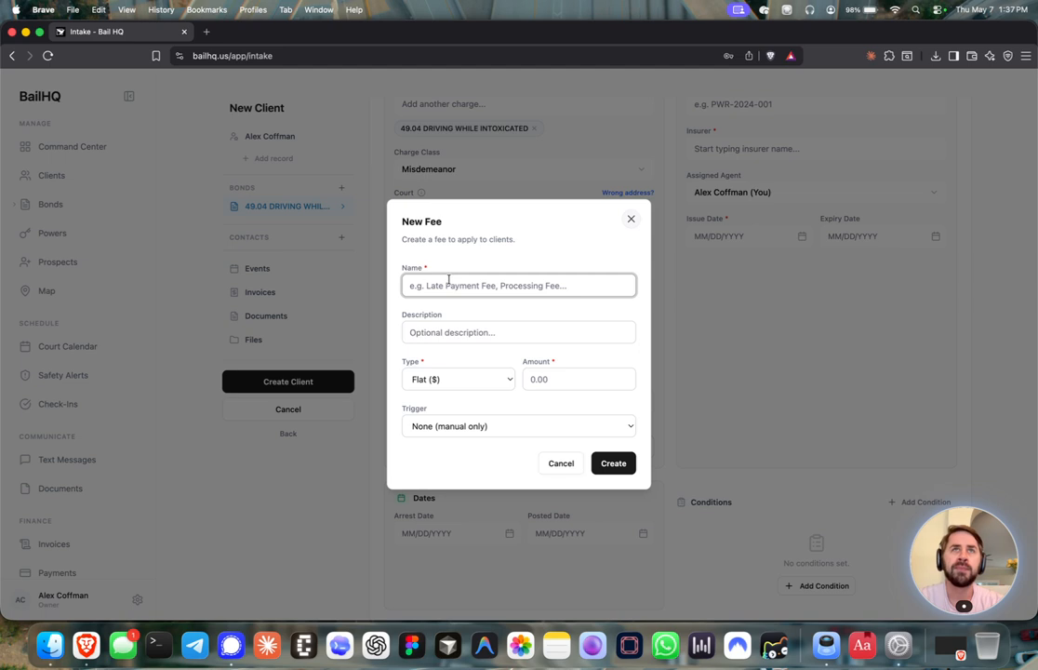
{"action": "type", "text": "Bo"}
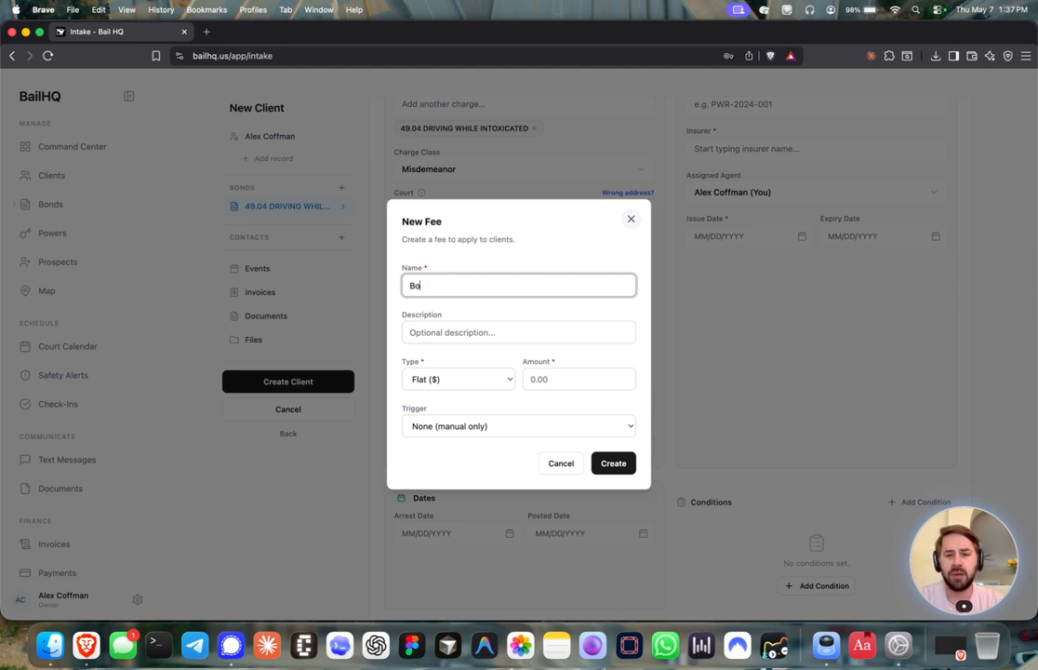
{"action": "type", "text": "nd Transfer Fee"}
{"action": "left_click", "coordinate": [440, 328]}
{"action": "type", "text": "Transfer"}
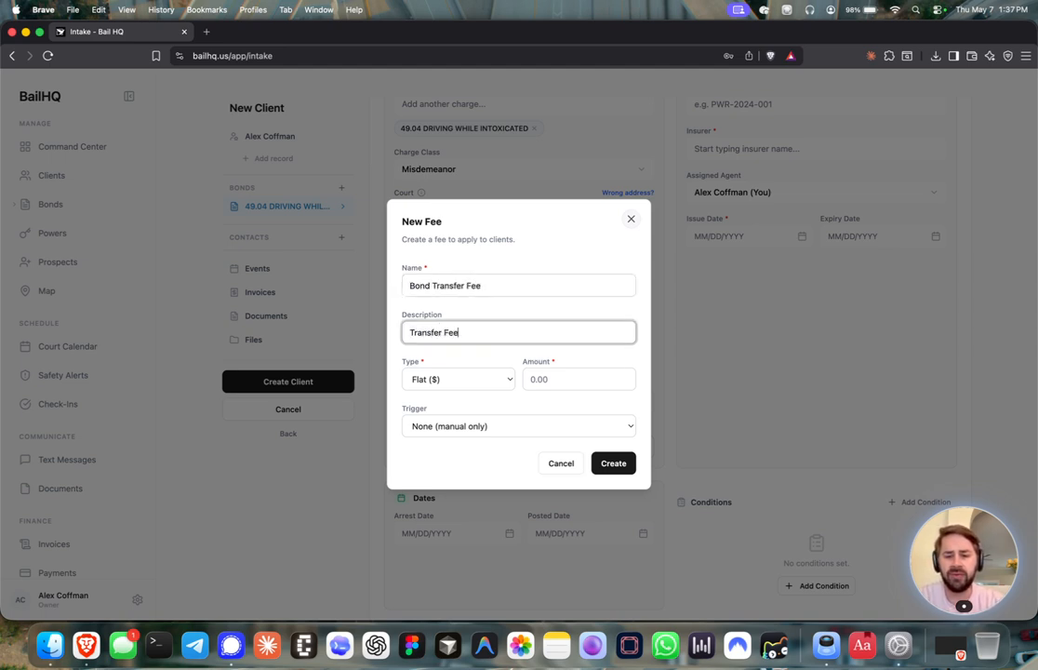
{"action": "left_click", "coordinate": [452, 377]}
{"action": "left_click", "coordinate": [452, 373]}
Give the fee a $10.00 amount, manual trigger, create it and attach it to the bond
{"action": "left_click", "coordinate": [555, 379]}
{"action": "type", "text": "100"}
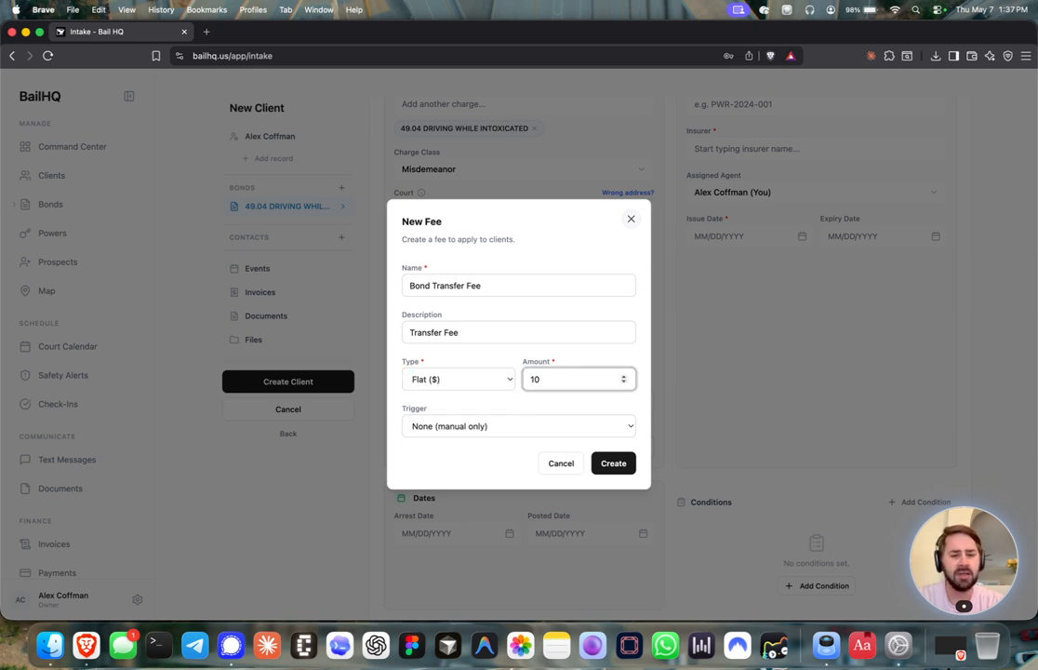
{"action": "left_click", "coordinate": [524, 433]}
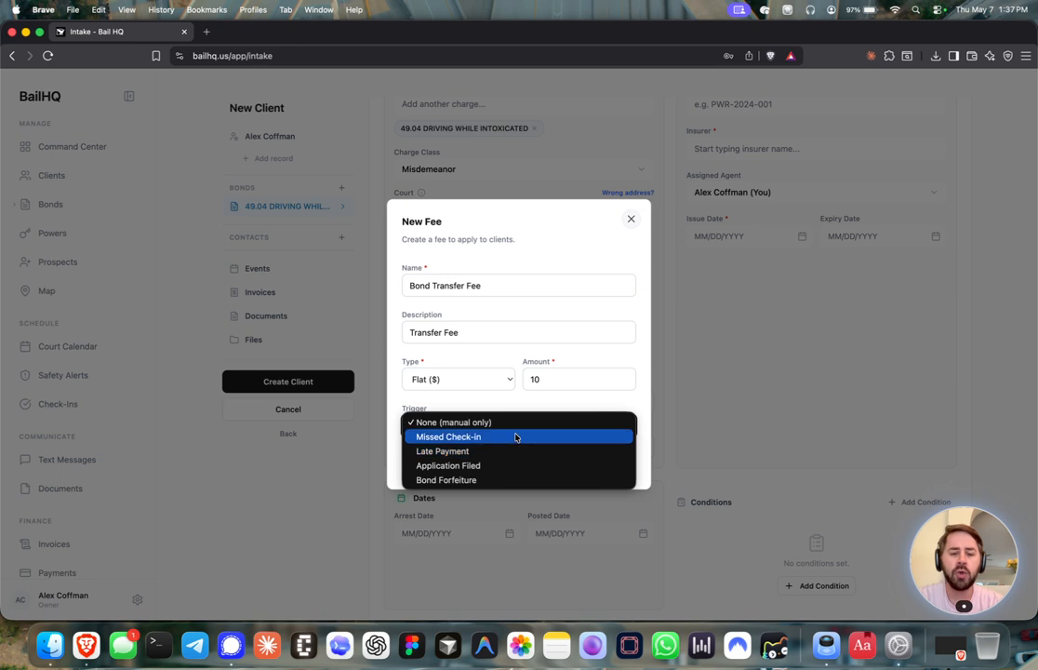
{"action": "left_click", "coordinate": [477, 409]}
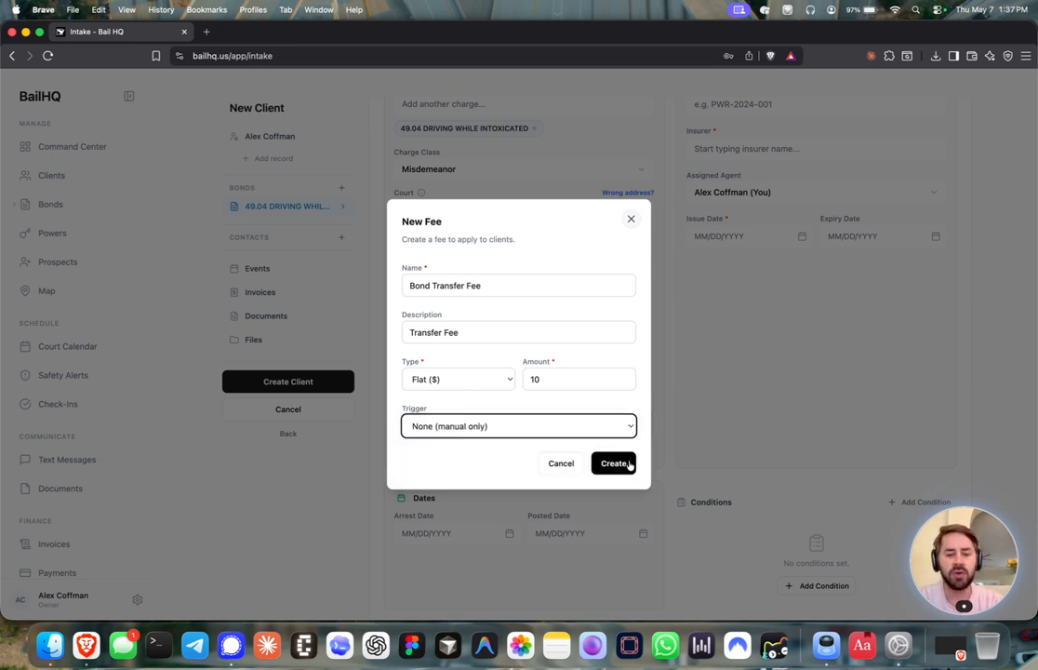
{"action": "left_click", "coordinate": [615, 463]}
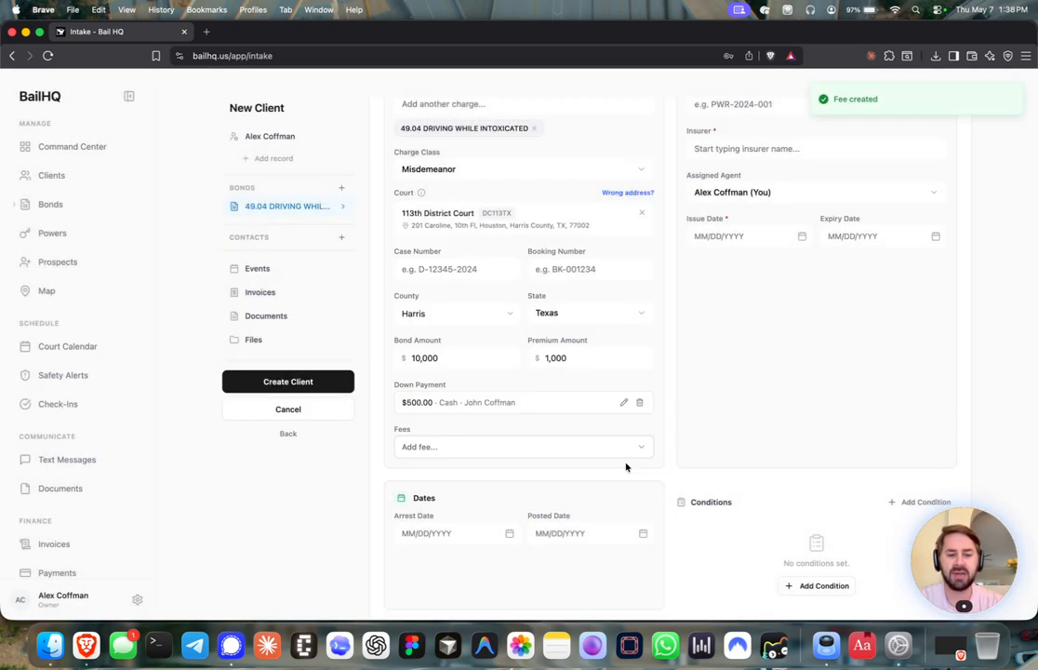
{"action": "left_click", "coordinate": [611, 455]}
{"action": "left_click", "coordinate": [623, 473]}
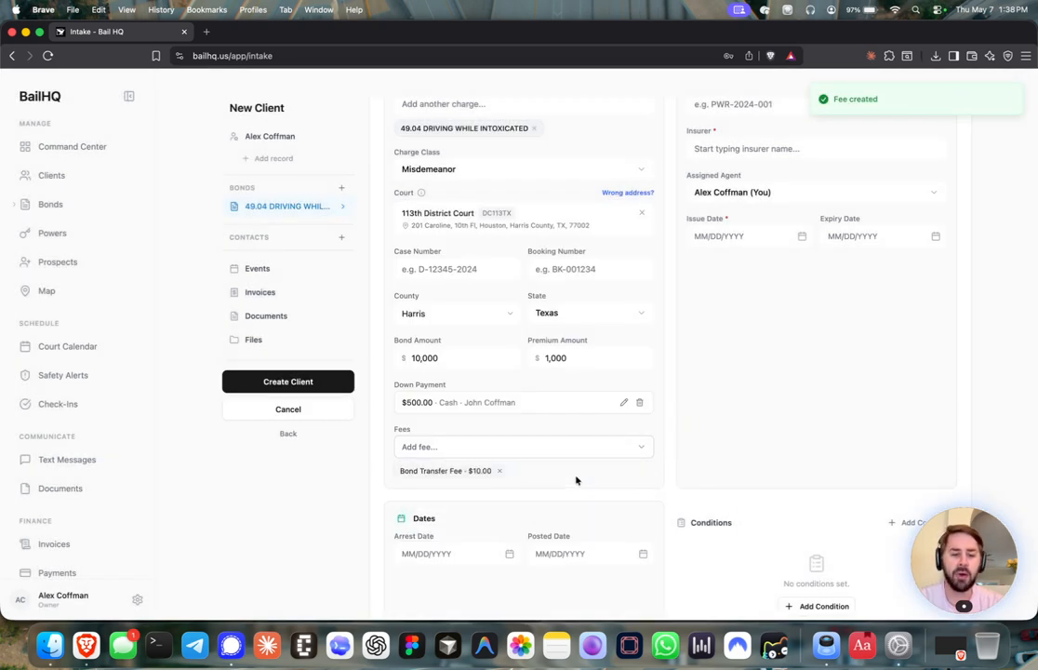
{"action": "scroll", "coordinate": [660, 330], "scroll_direction": "down", "scroll_amount": 1}
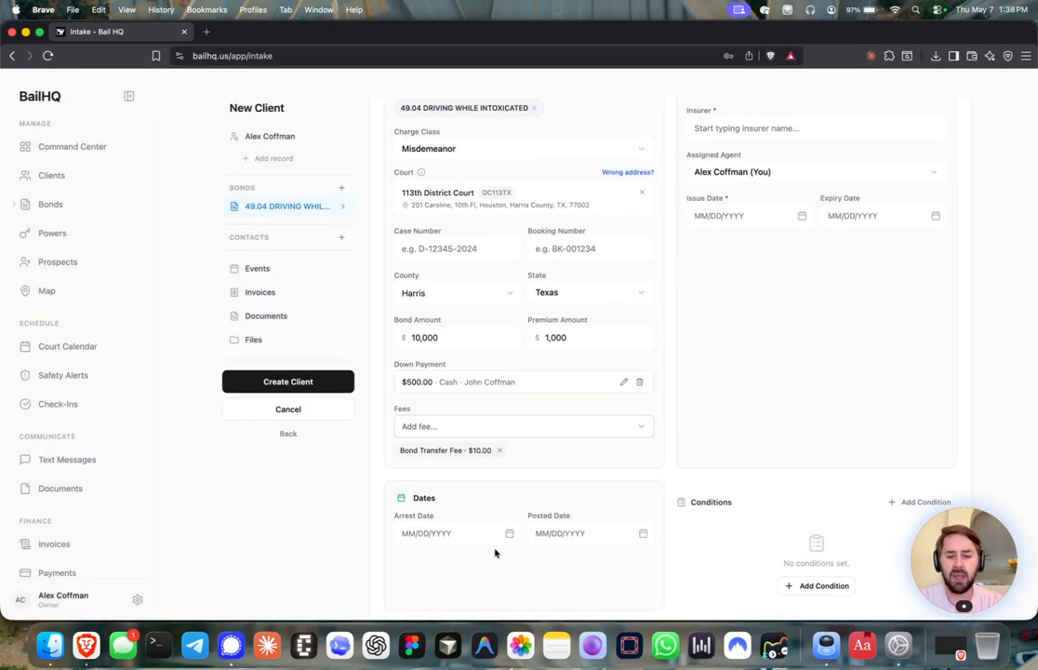
Set arrest date to May 3, 2026 and posted date to May 4, 2026
{"action": "left_click", "coordinate": [510, 534]}
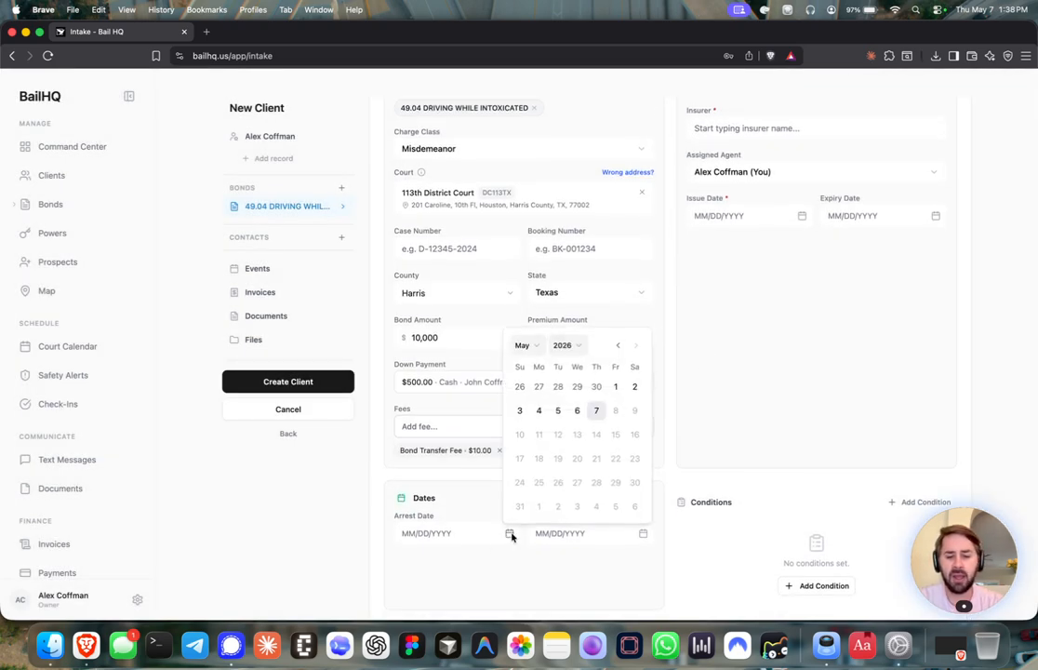
{"action": "left_click", "coordinate": [522, 409]}
{"action": "left_click", "coordinate": [643, 533]}
{"action": "left_click", "coordinate": [686, 411]}
{"action": "scroll", "coordinate": [845, 341], "scroll_direction": "up", "scroll_amount": 3}
{"action": "scroll", "coordinate": [845, 341], "scroll_direction": "up", "scroll_amount": 2}
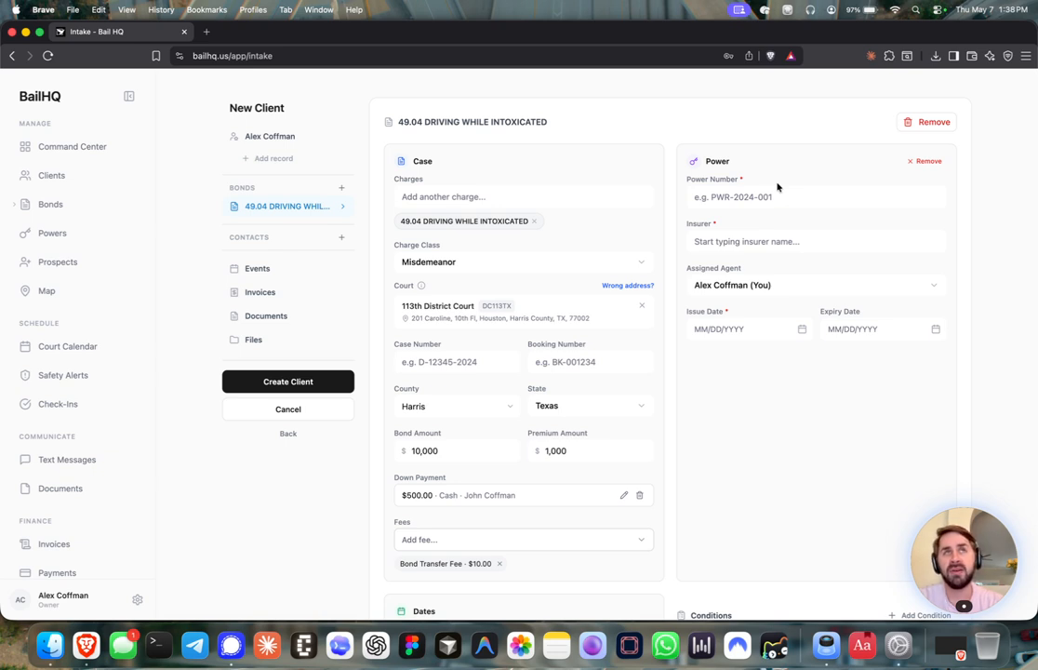
Enter power number PWR123 and select AIA as the insurer
{"action": "left_click", "coordinate": [759, 240]}
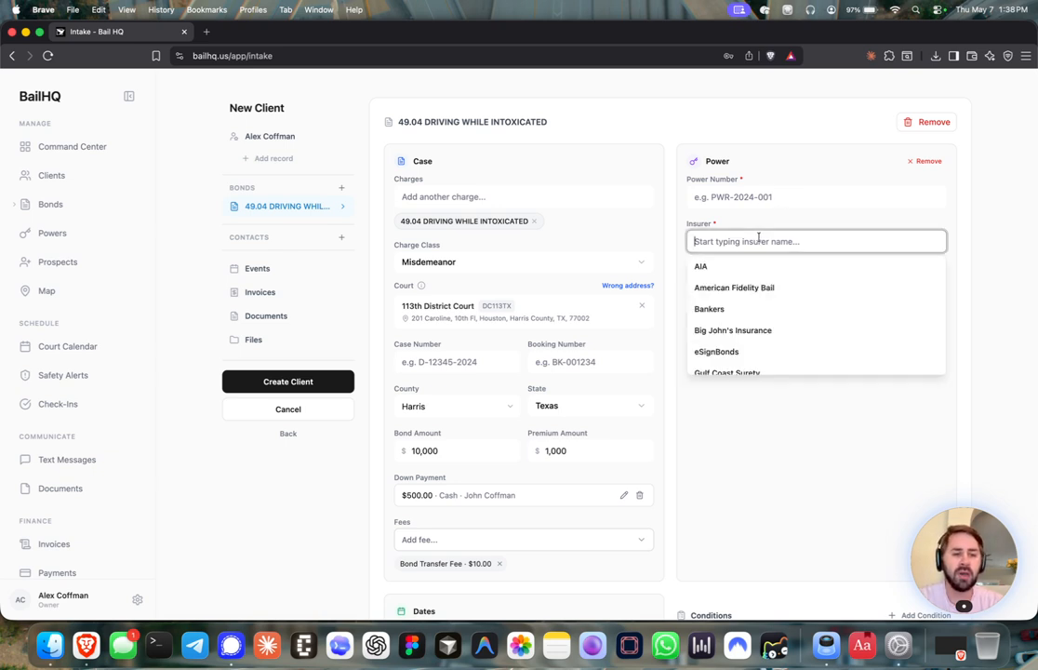
{"action": "scroll", "coordinate": [760, 294], "scroll_direction": "down", "scroll_amount": 3}
{"action": "left_click", "coordinate": [766, 449]}
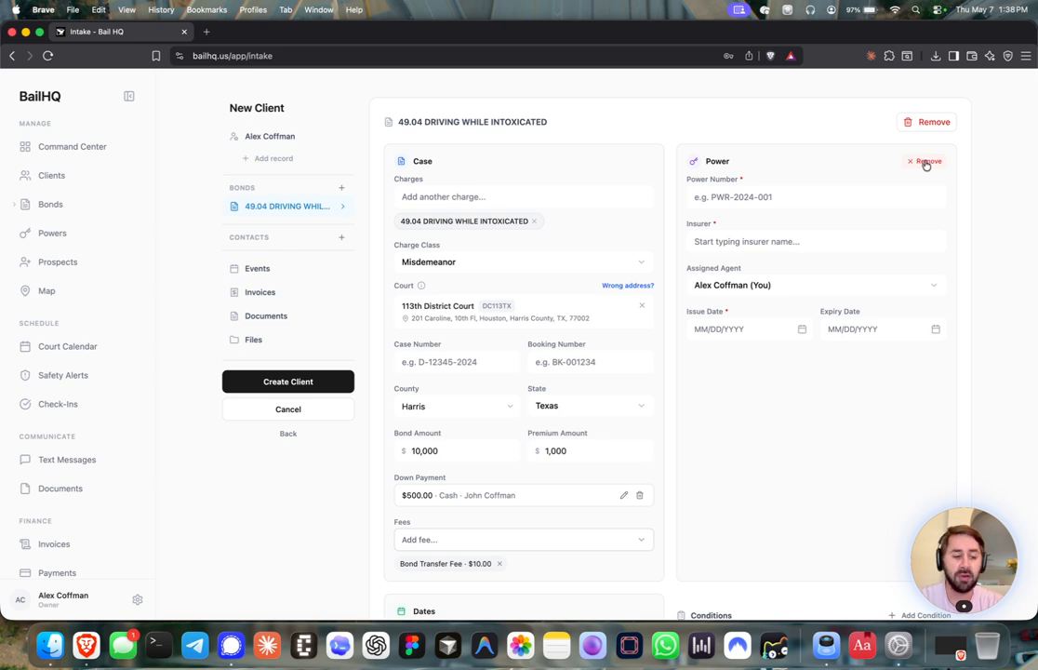
{"action": "left_click", "coordinate": [727, 197]}
{"action": "type", "text": "PWR123"}
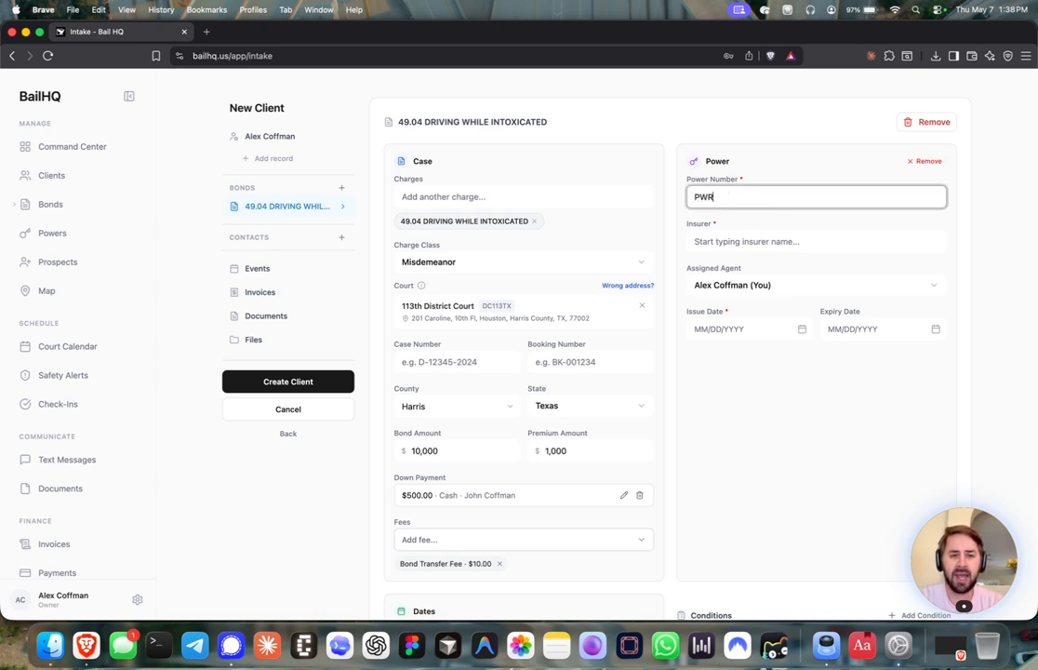
{"action": "left_click", "coordinate": [732, 241]}
{"action": "scroll", "coordinate": [741, 304], "scroll_direction": "down", "scroll_amount": 5}
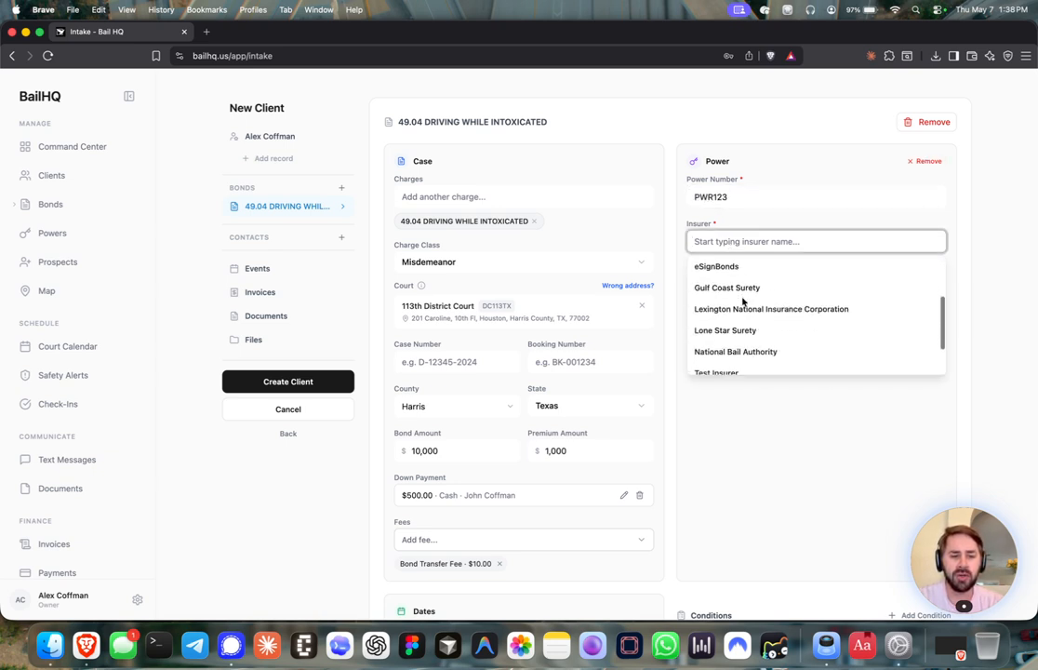
{"action": "scroll", "coordinate": [749, 339], "scroll_direction": "down", "scroll_amount": 2}
{"action": "scroll", "coordinate": [748, 340], "scroll_direction": "up", "scroll_amount": 6}
{"action": "left_click", "coordinate": [765, 270]}
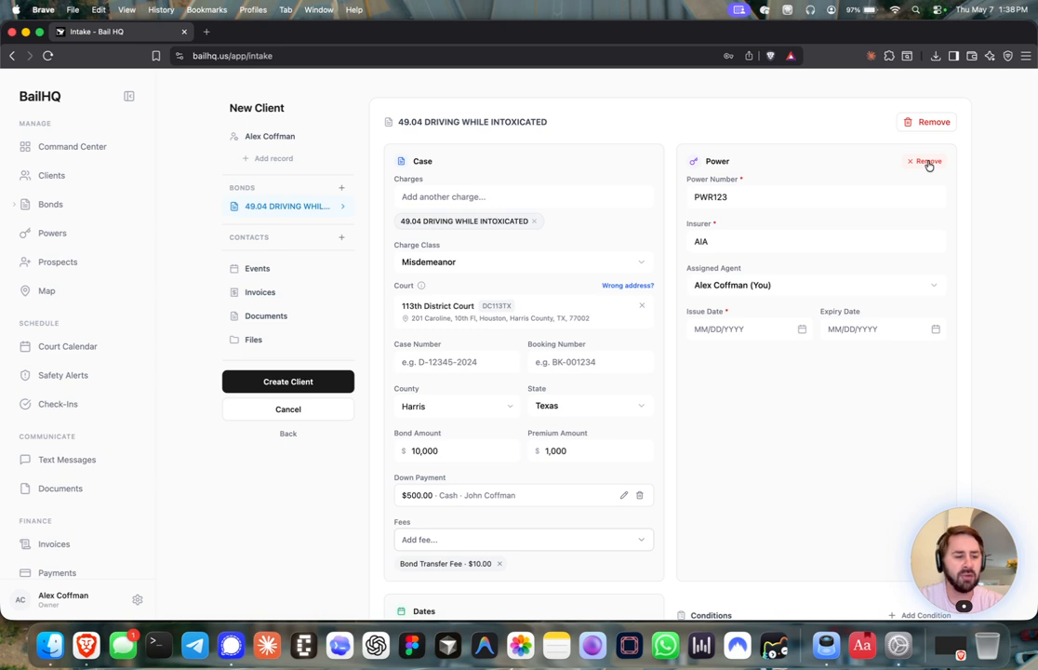
{"action": "scroll", "coordinate": [899, 311], "scroll_direction": "down", "scroll_amount": 3}
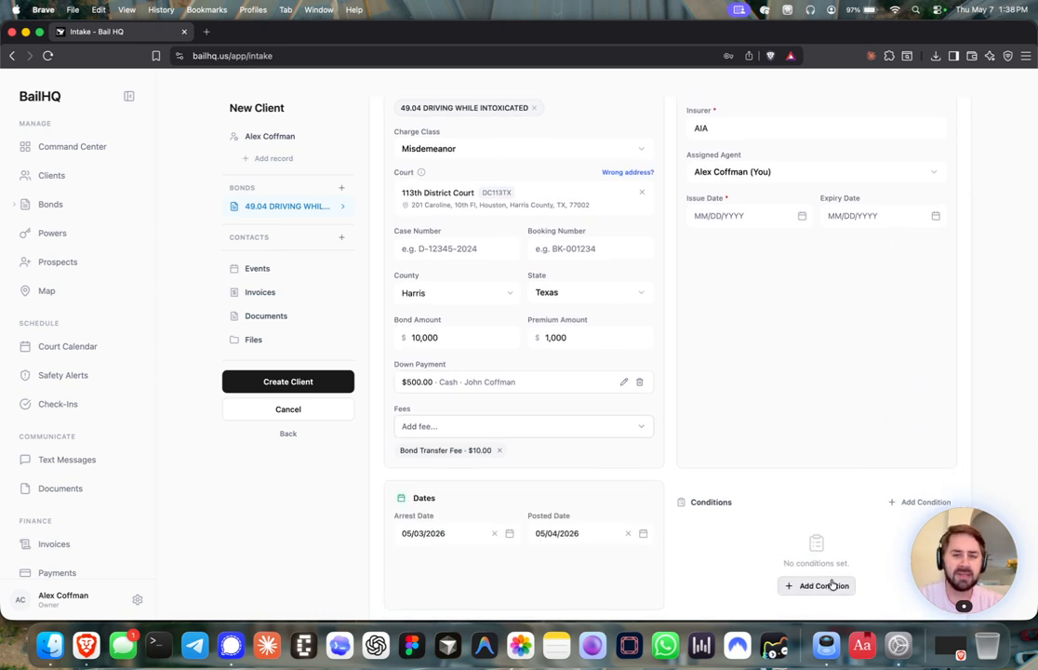
{"action": "left_click_drag", "start_coordinate": [1002, 569], "coordinate": [1016, 393]}
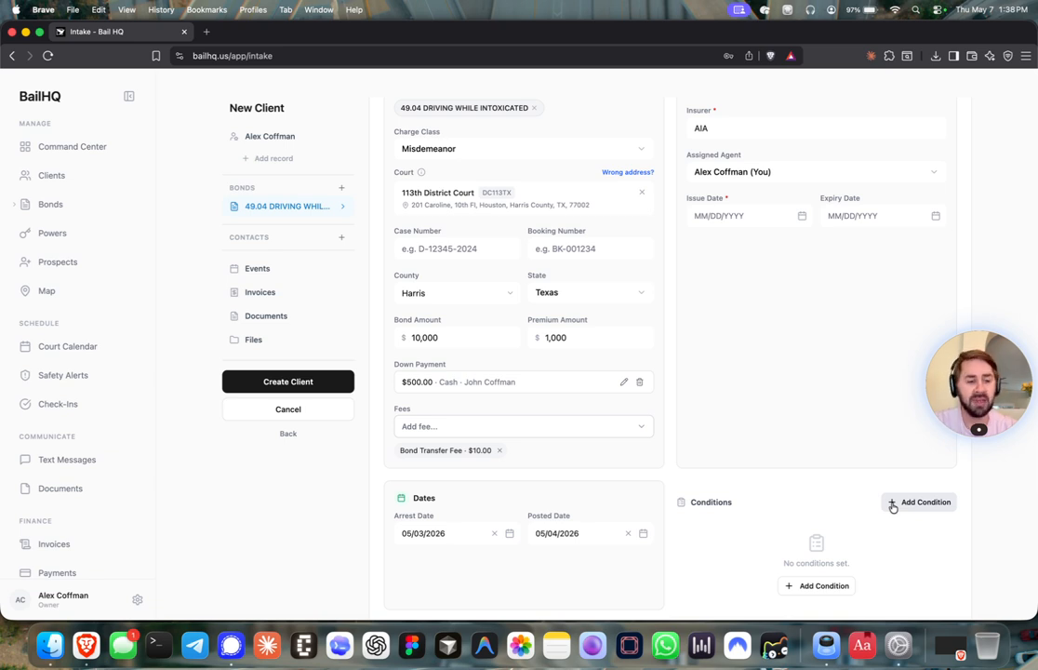
Add a new App Check-in condition described as 'Mobile Phone Check In'
{"action": "left_click", "coordinate": [892, 505]}
{"action": "scroll", "coordinate": [884, 493], "scroll_direction": "down", "scroll_amount": 1}
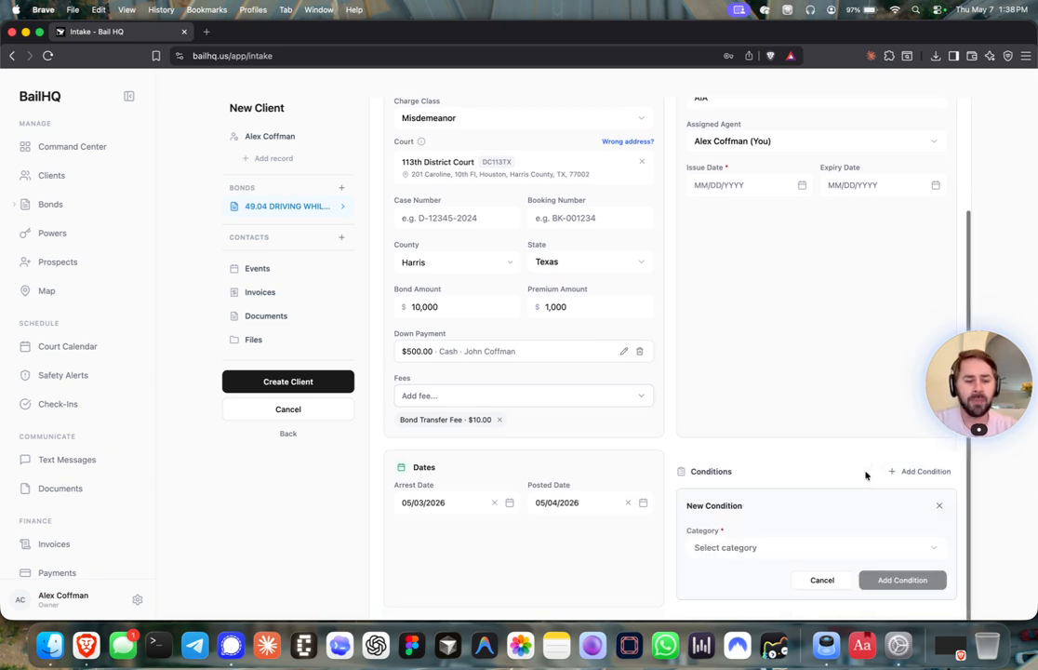
{"action": "left_click", "coordinate": [753, 550]}
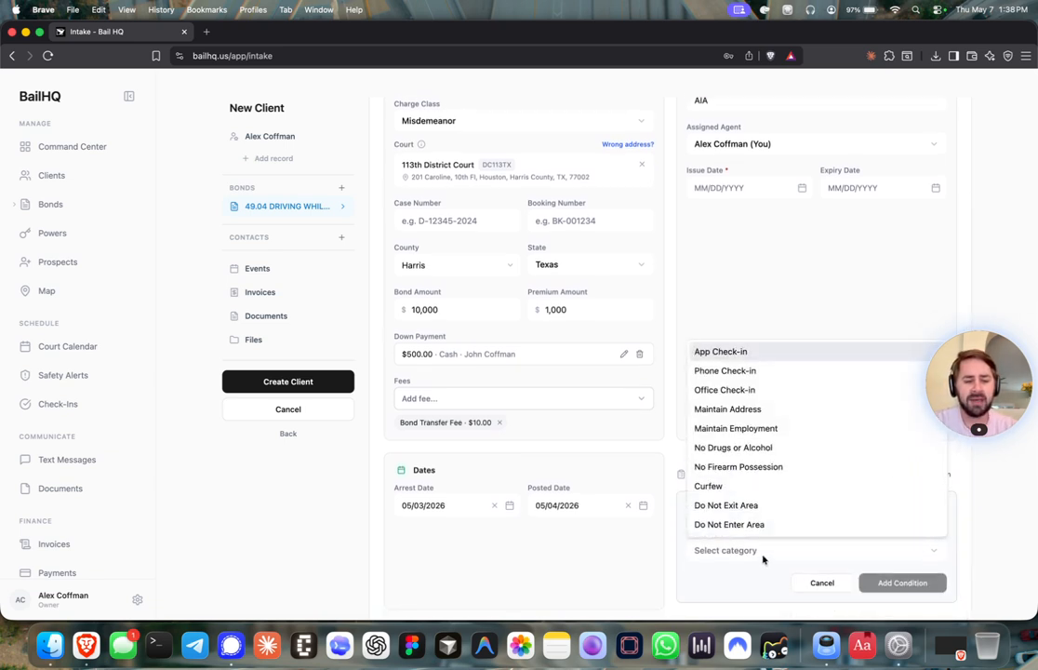
{"action": "left_click", "coordinate": [719, 354]}
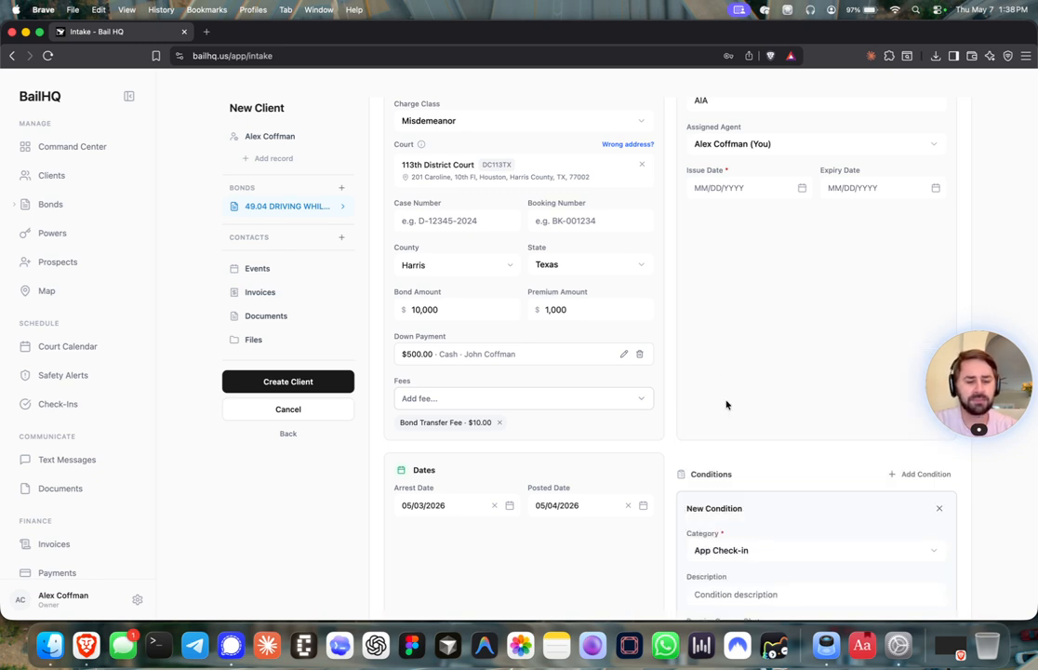
{"action": "scroll", "coordinate": [732, 410], "scroll_direction": "down", "scroll_amount": 3}
{"action": "left_click", "coordinate": [749, 464]}
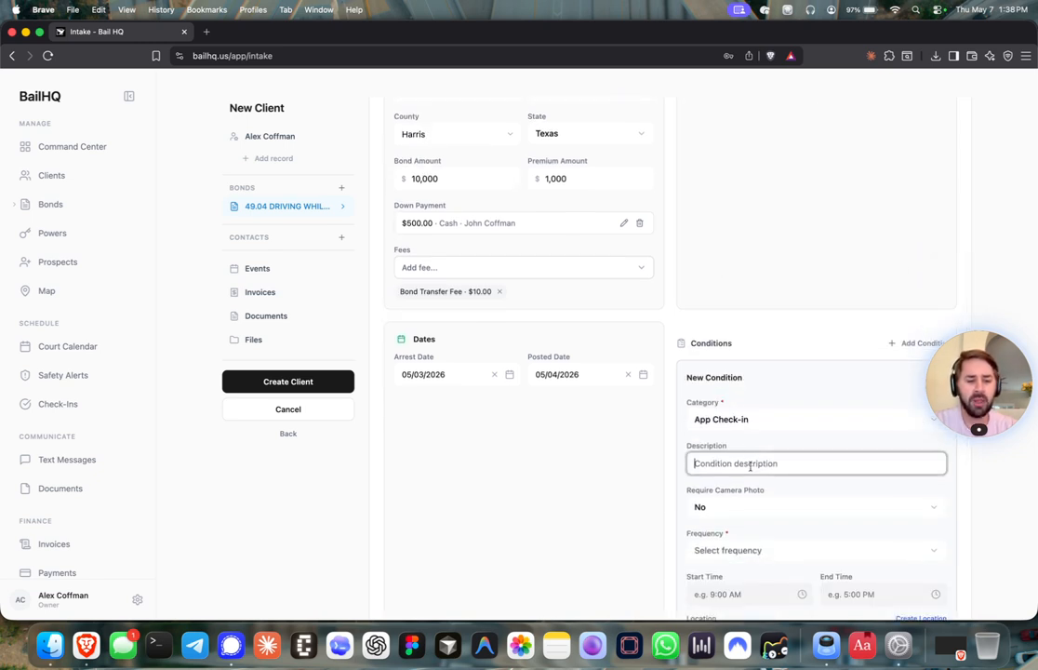
{"action": "type", "text": "Mob"}
{"action": "key", "text": "BackSpace"}
{"action": "key", "text": "BackSpace"}
{"action": "key", "text": "BackSpace"}
{"action": "type", "text": "Mobile Phgo"}
{"action": "key", "text": "BackSpace"}
{"action": "key", "text": "BackSpace"}
{"action": "type", "text": "one Check In"}
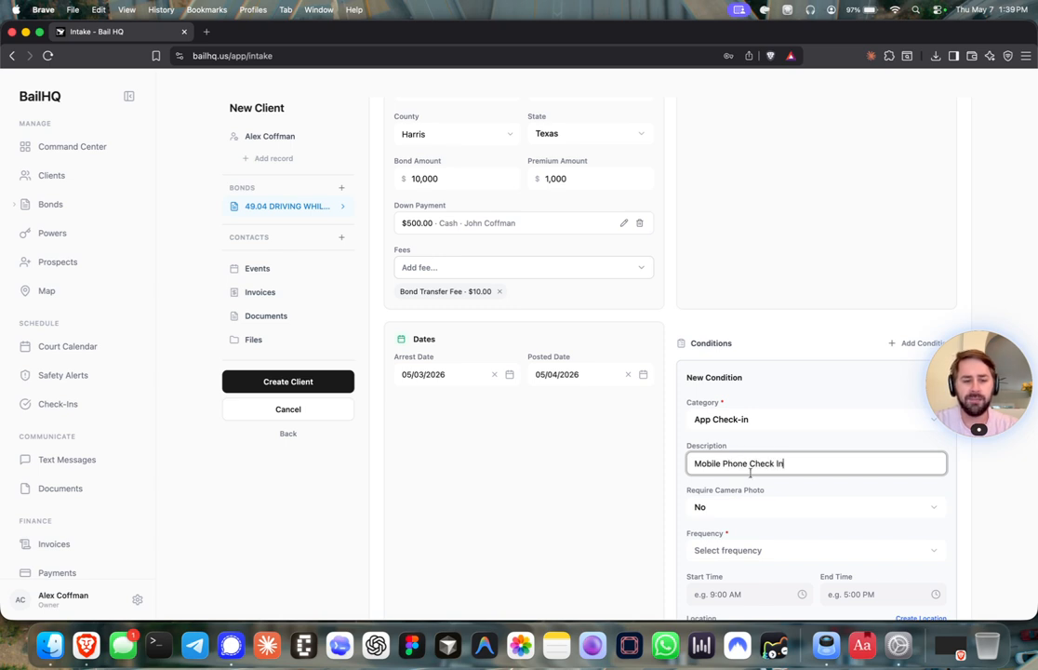
Require a camera photo and schedule check-ins daily from 9:00 AM to 5:00 PM
{"action": "left_click", "coordinate": [732, 510]}
{"action": "left_click", "coordinate": [726, 554]}
{"action": "scroll", "coordinate": [735, 317], "scroll_direction": "down", "scroll_amount": 2}
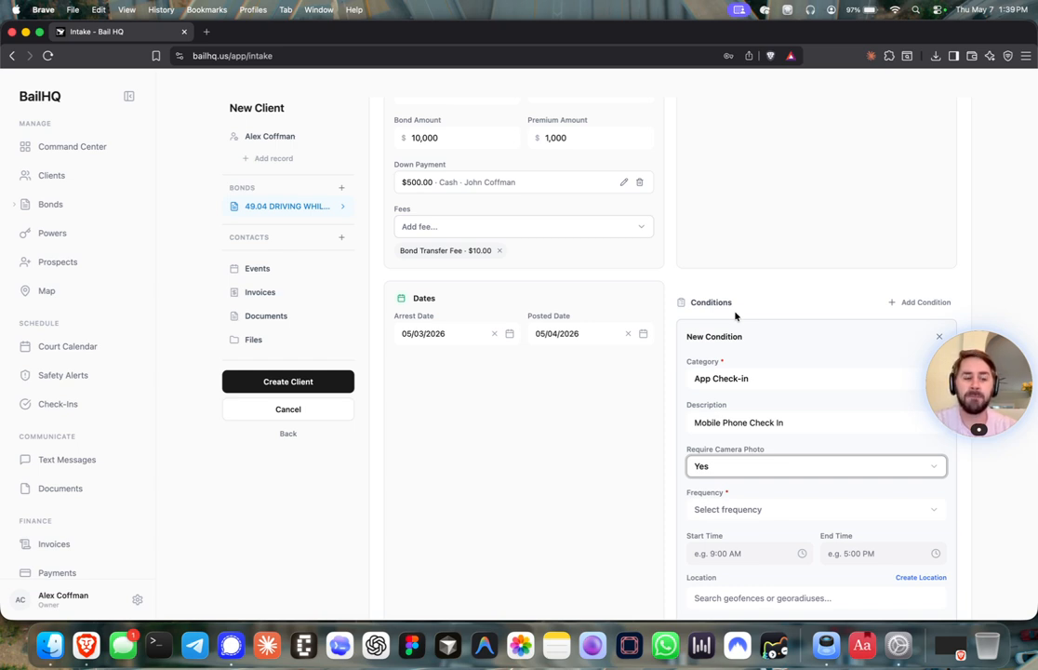
{"action": "scroll", "coordinate": [770, 435], "scroll_direction": "down", "scroll_amount": 3}
{"action": "left_click", "coordinate": [768, 439]}
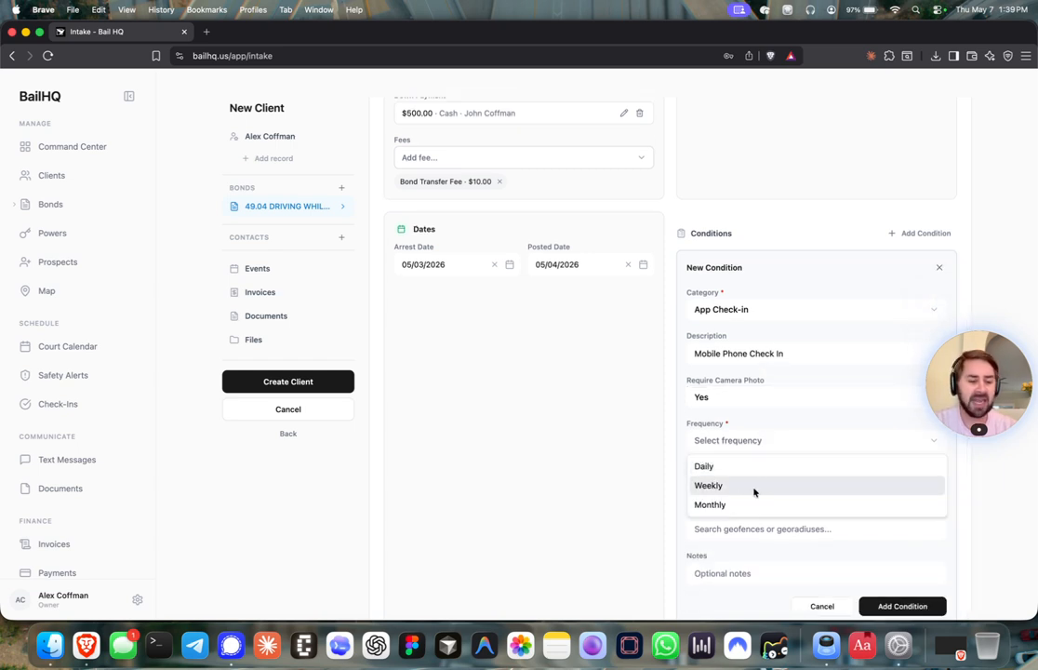
{"action": "left_click", "coordinate": [736, 466]}
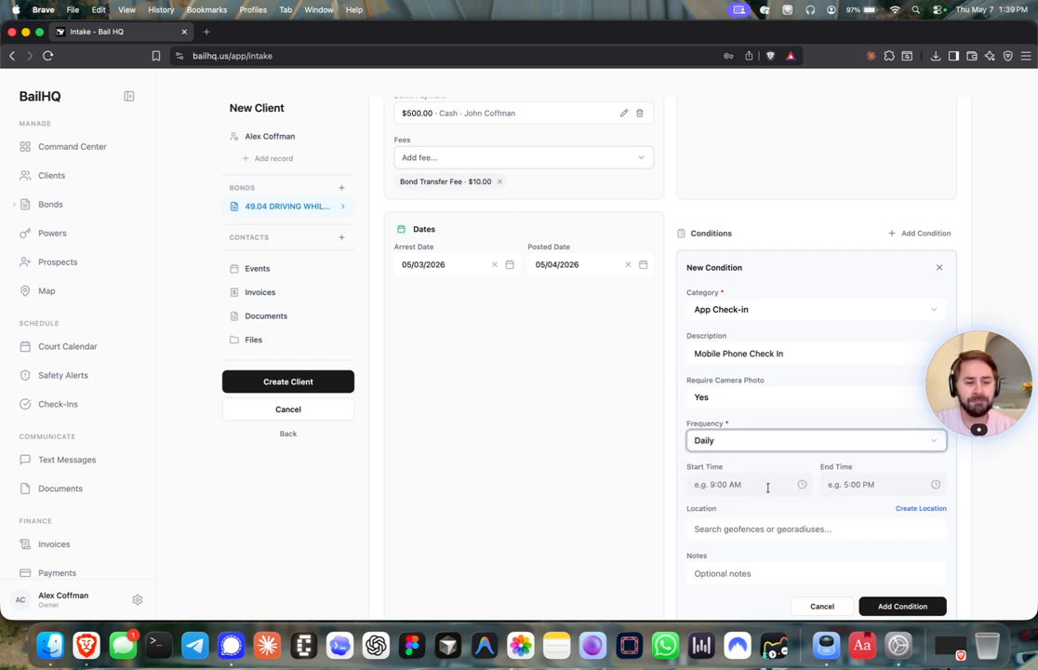
{"action": "left_click", "coordinate": [770, 484]}
{"action": "type", "text": "9:00AM"}
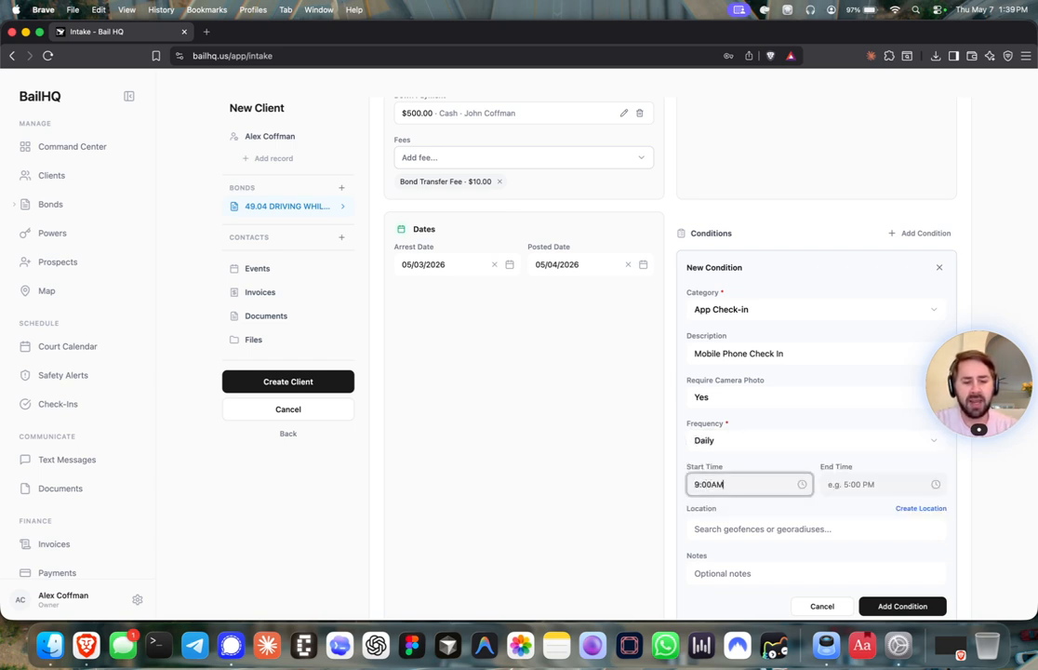
{"action": "left_click", "coordinate": [879, 484]}
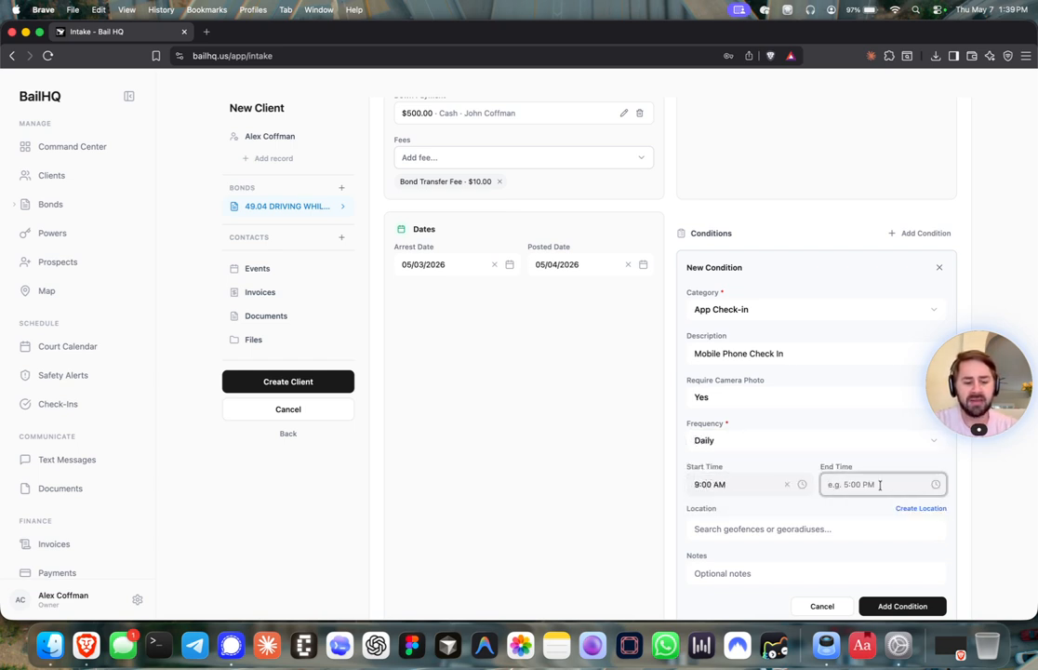
{"action": "type", "text": "5:00PM"}
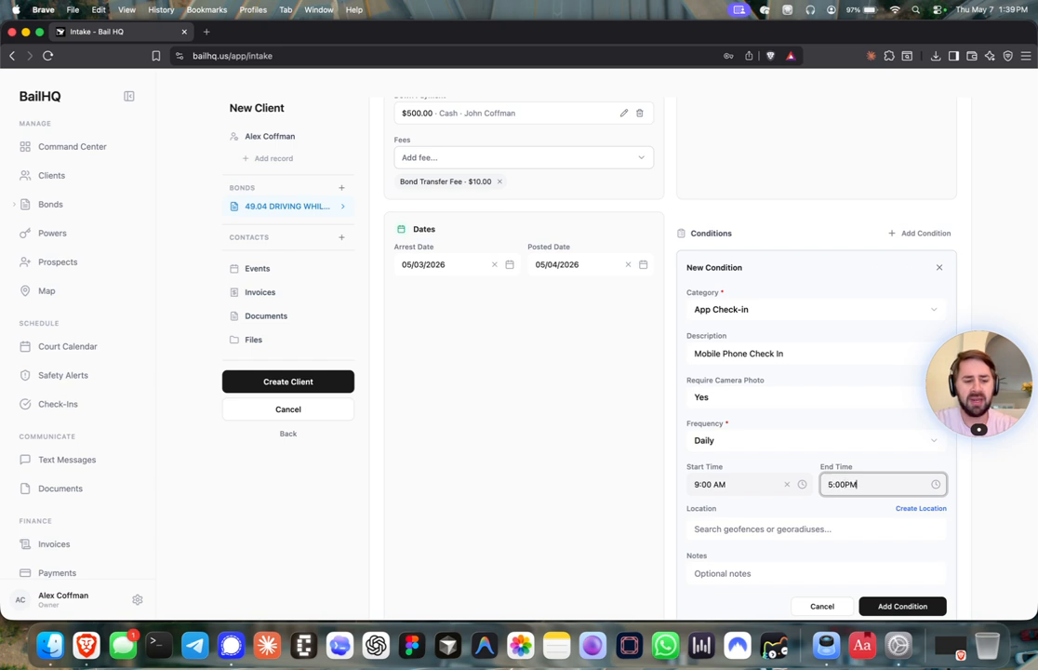
{"action": "left_click", "coordinate": [842, 507]}
Limit the check-in location to Harris County, TX and preview its boundary on the map
{"action": "scroll", "coordinate": [842, 506], "scroll_direction": "down", "scroll_amount": 1}
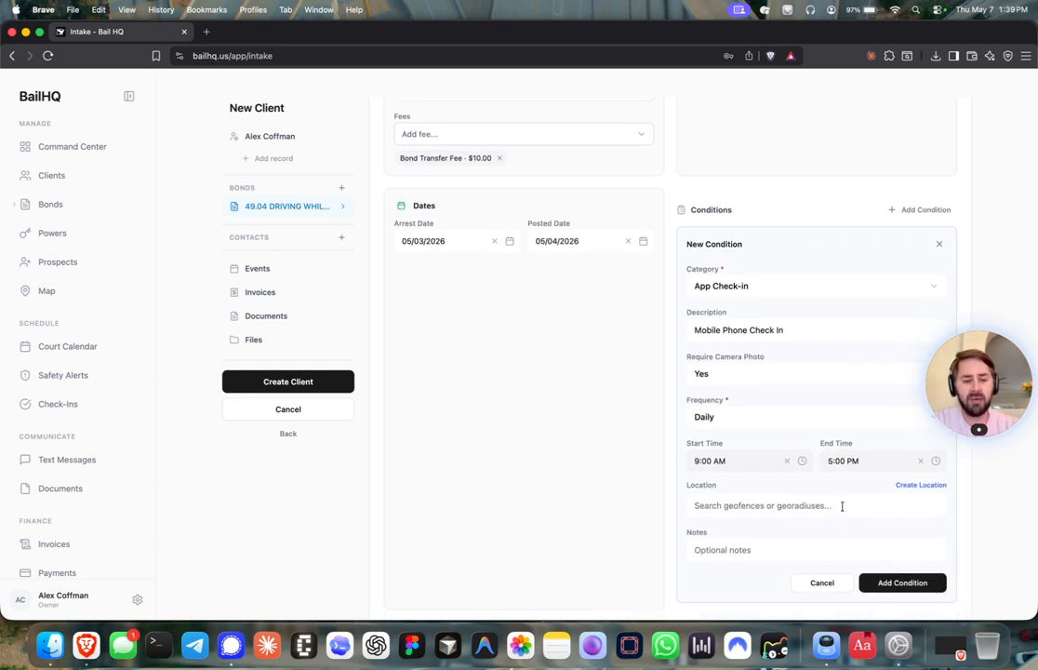
{"action": "left_click", "coordinate": [840, 505]}
{"action": "type", "text": "harris"}
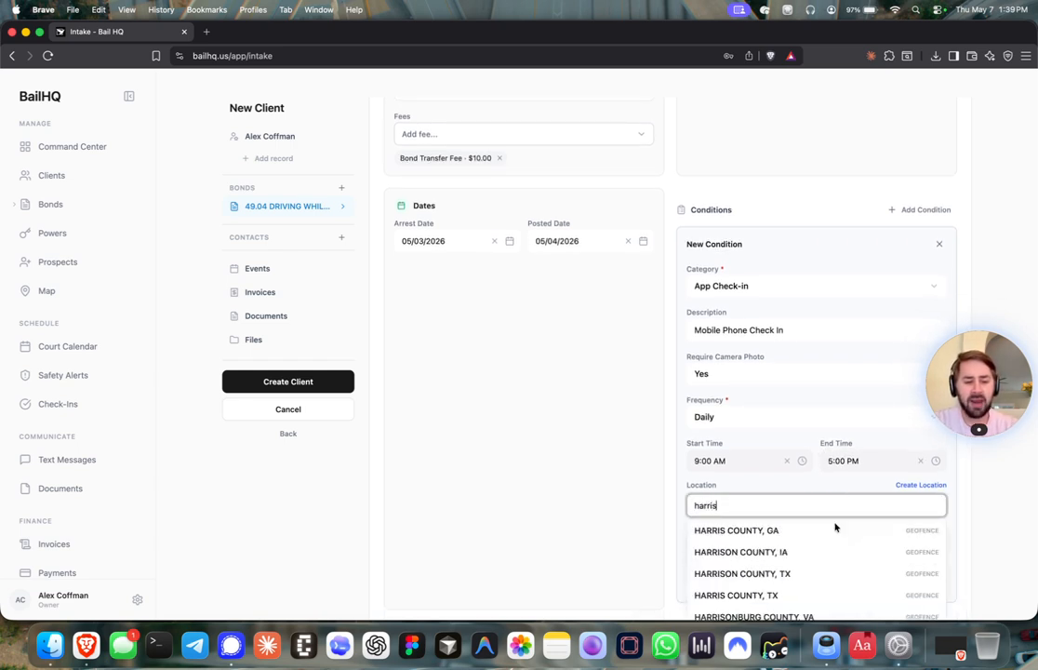
{"action": "left_click", "coordinate": [783, 594]}
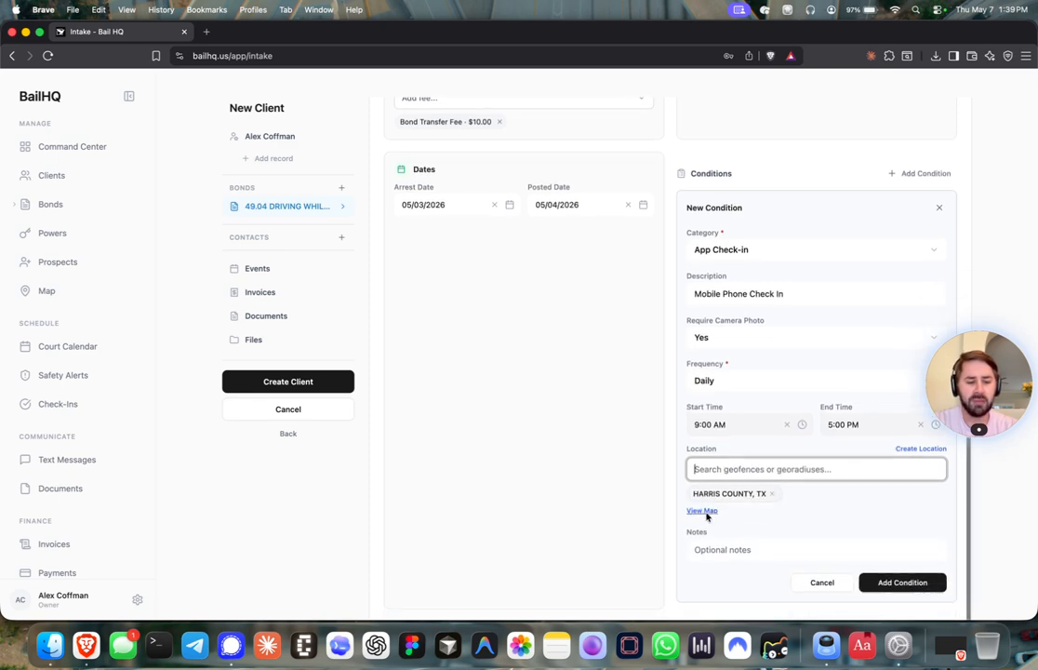
{"action": "left_click", "coordinate": [703, 510]}
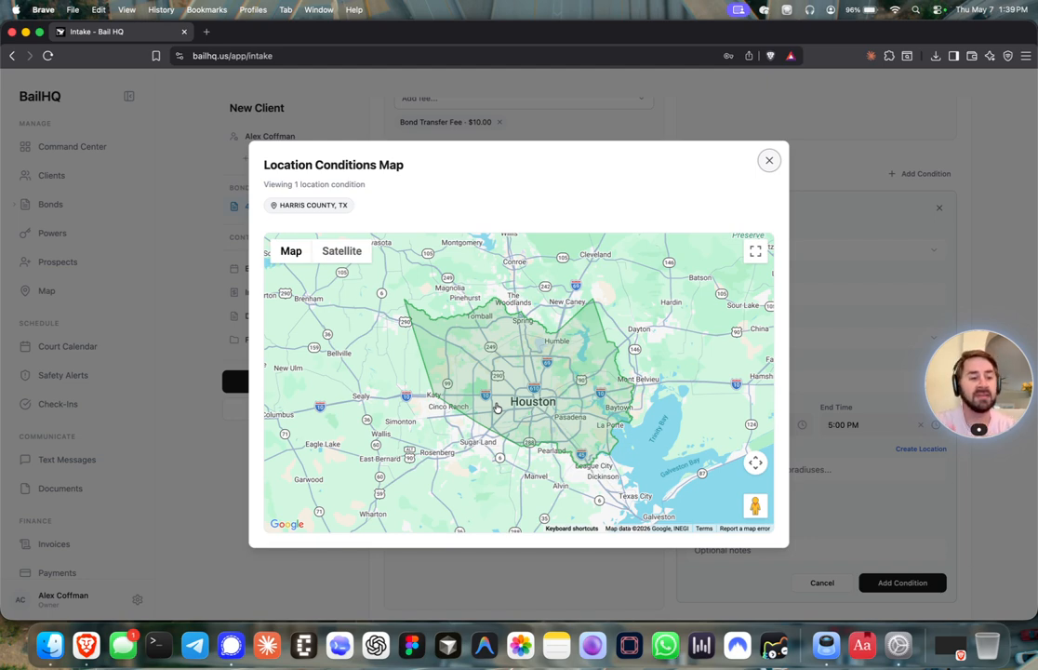
{"action": "left_click", "coordinate": [769, 159]}
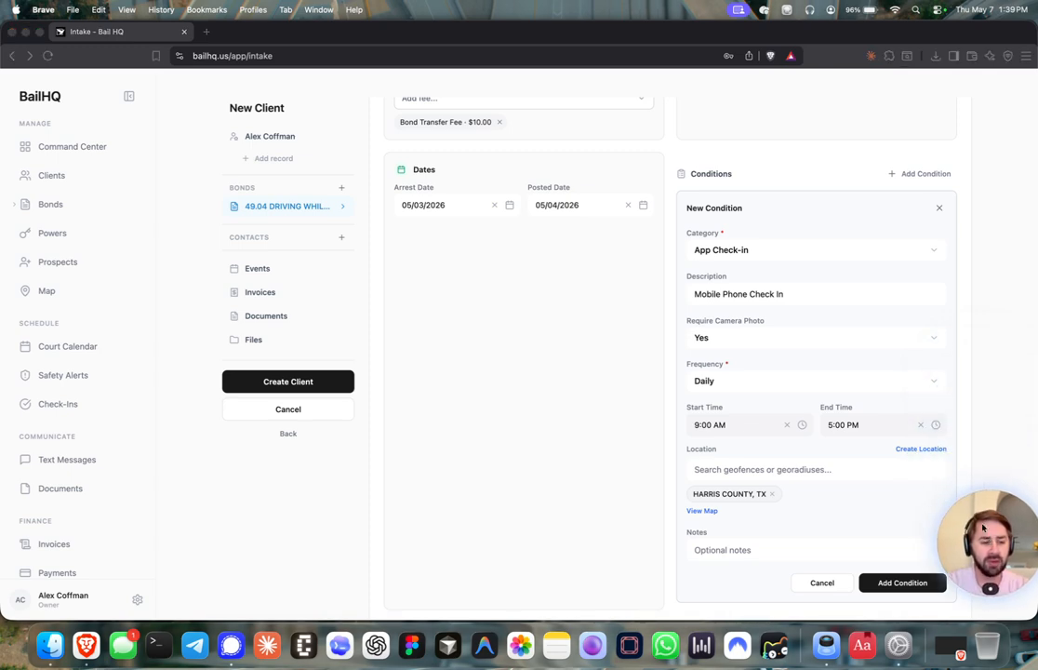
Start a new location condition named 'Downtown' with the map zoomed into Houston
{"action": "left_click", "coordinate": [902, 450]}
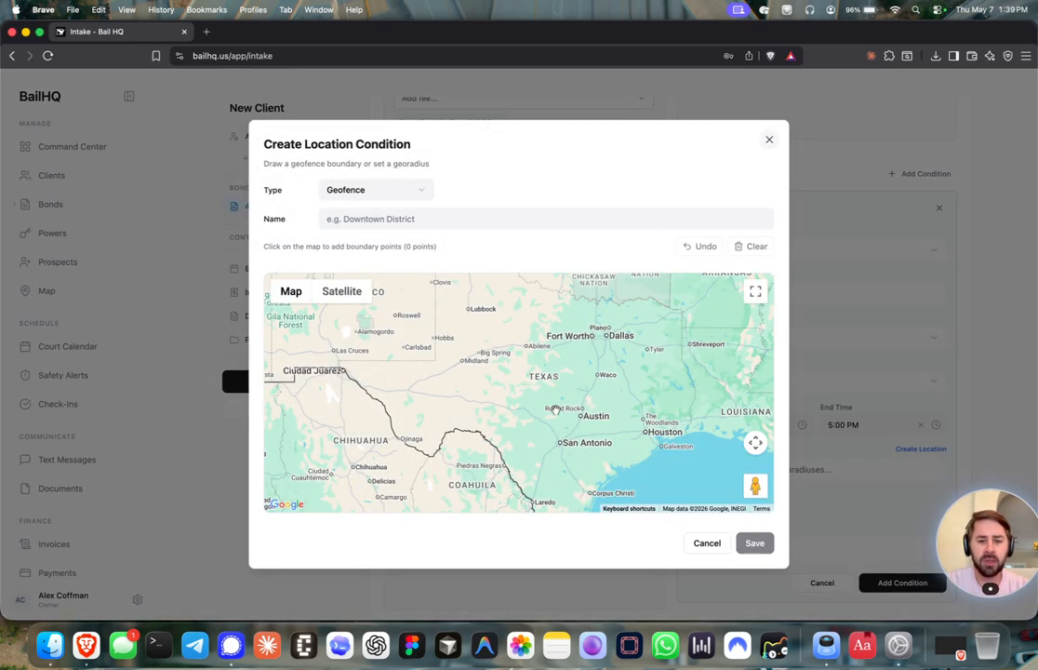
{"action": "scroll", "coordinate": [654, 434], "scroll_direction": "up", "scroll_amount": 8}
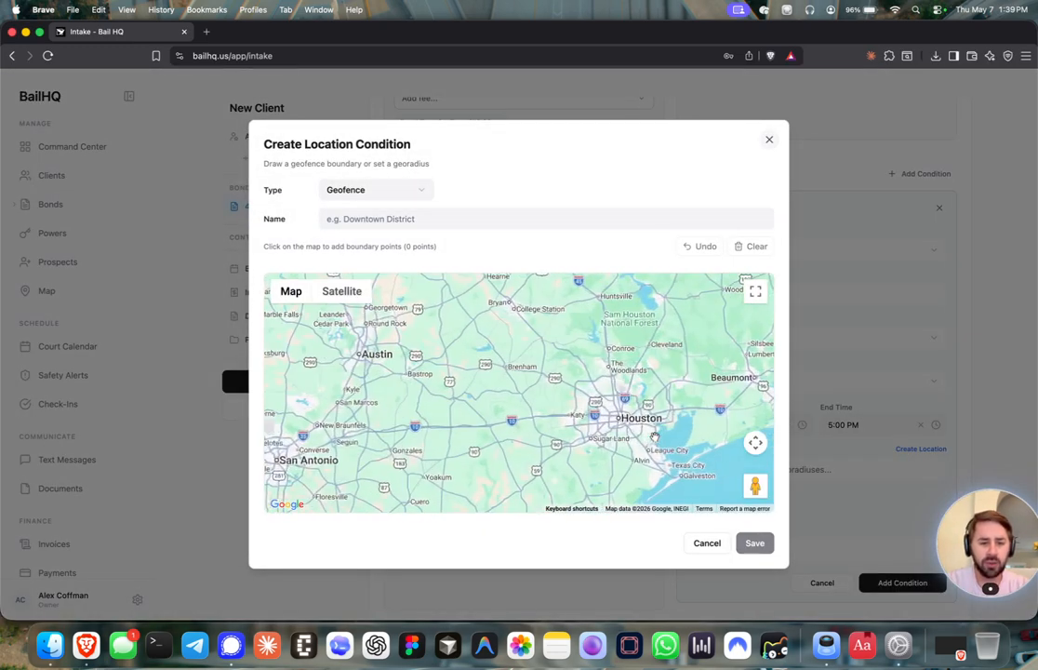
{"action": "scroll", "coordinate": [477, 398], "scroll_direction": "up", "scroll_amount": 5}
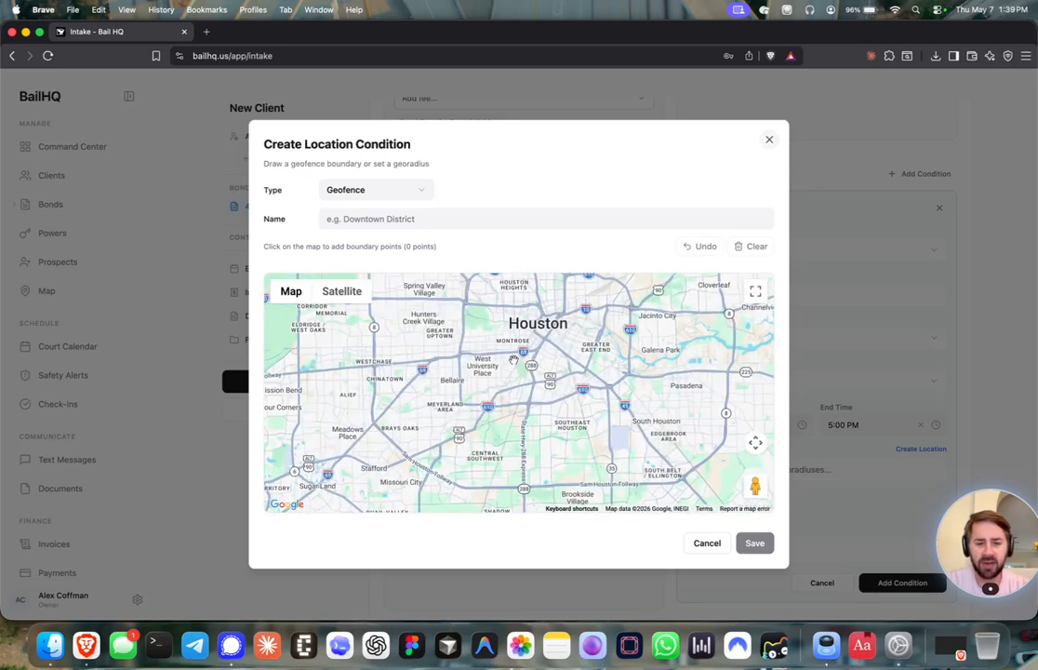
{"action": "left_click", "coordinate": [388, 218]}
{"action": "type", "text": "Downtown"}
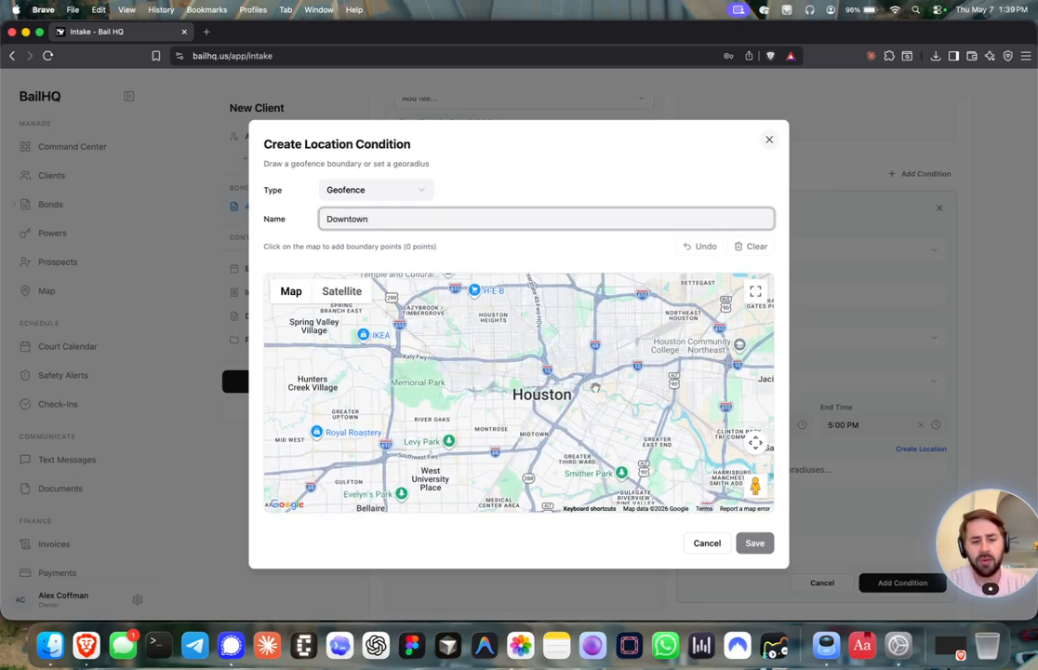
Draw a three-point triangle boundary over central Houston and recentre the map on it
{"action": "left_click", "coordinate": [516, 381]}
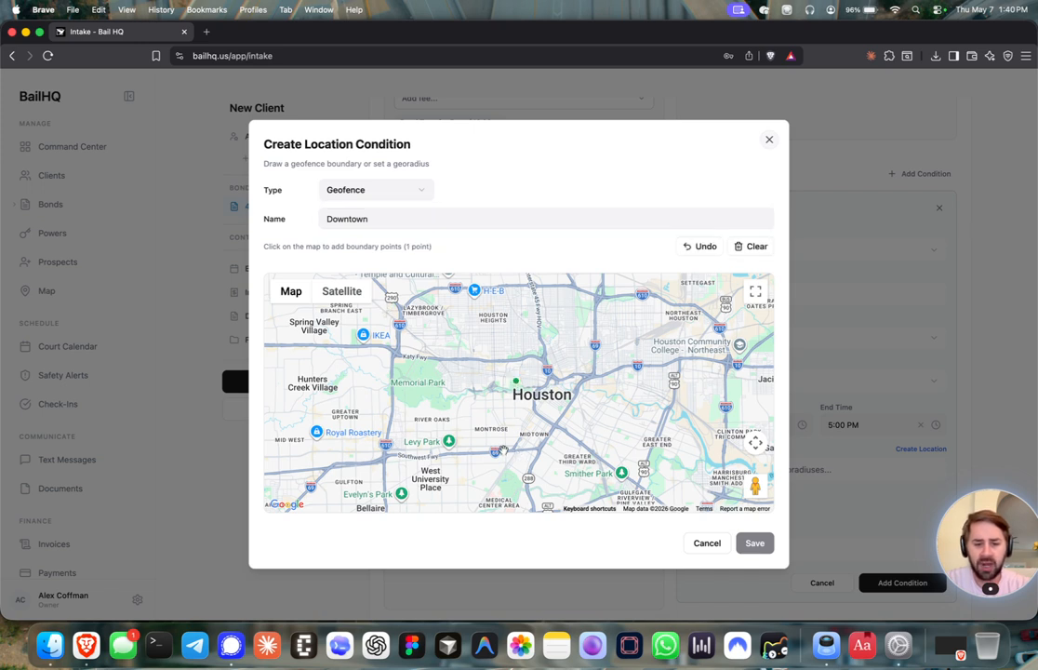
{"action": "left_click", "coordinate": [499, 450]}
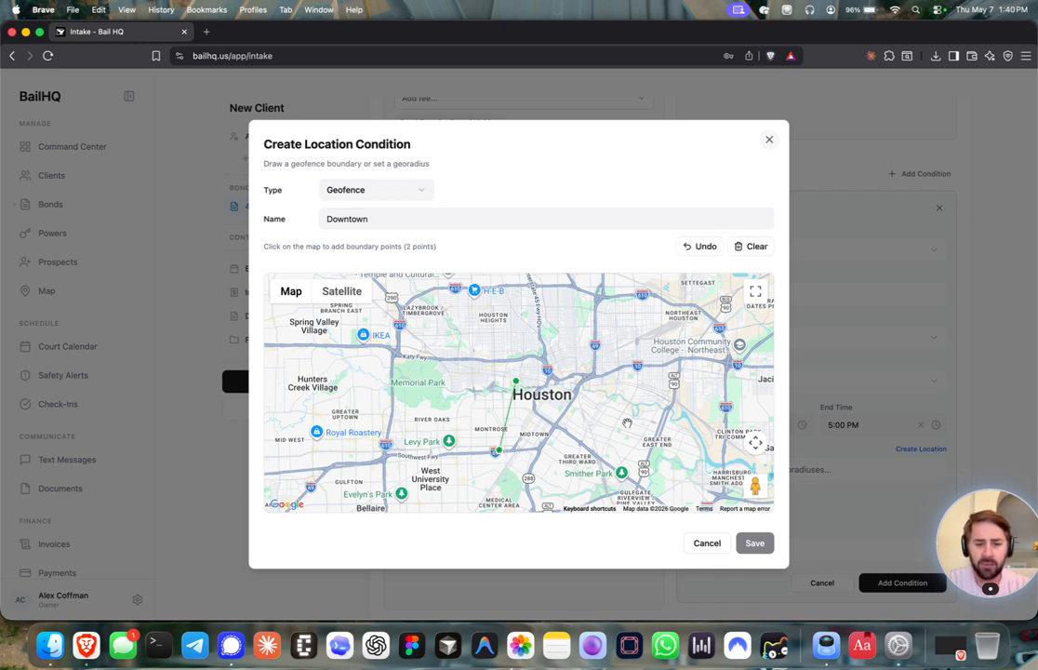
{"action": "left_click", "coordinate": [620, 479]}
{"action": "left_click", "coordinate": [678, 402]}
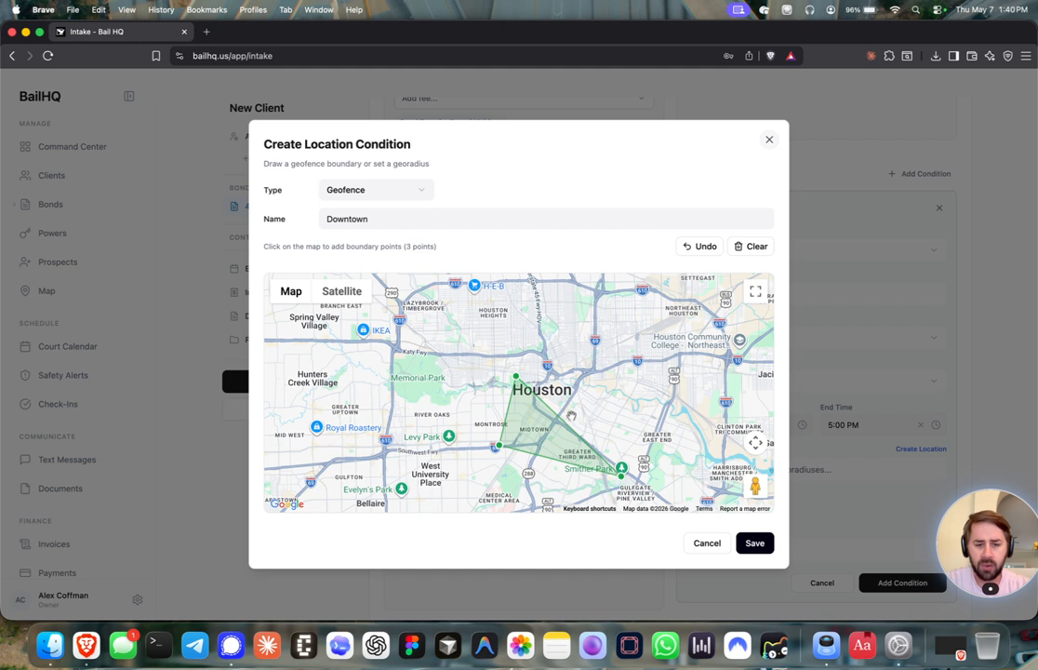
{"action": "left_click_drag", "start_coordinate": [560, 417], "coordinate": [569, 399]}
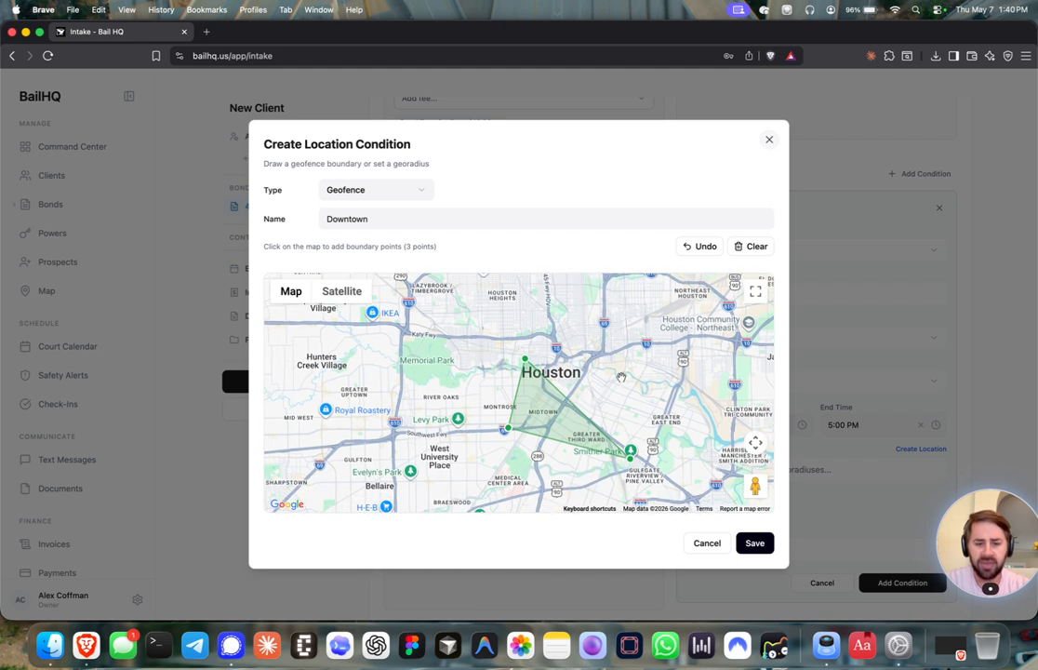
{"action": "left_click_drag", "start_coordinate": [526, 360], "coordinate": [543, 348]}
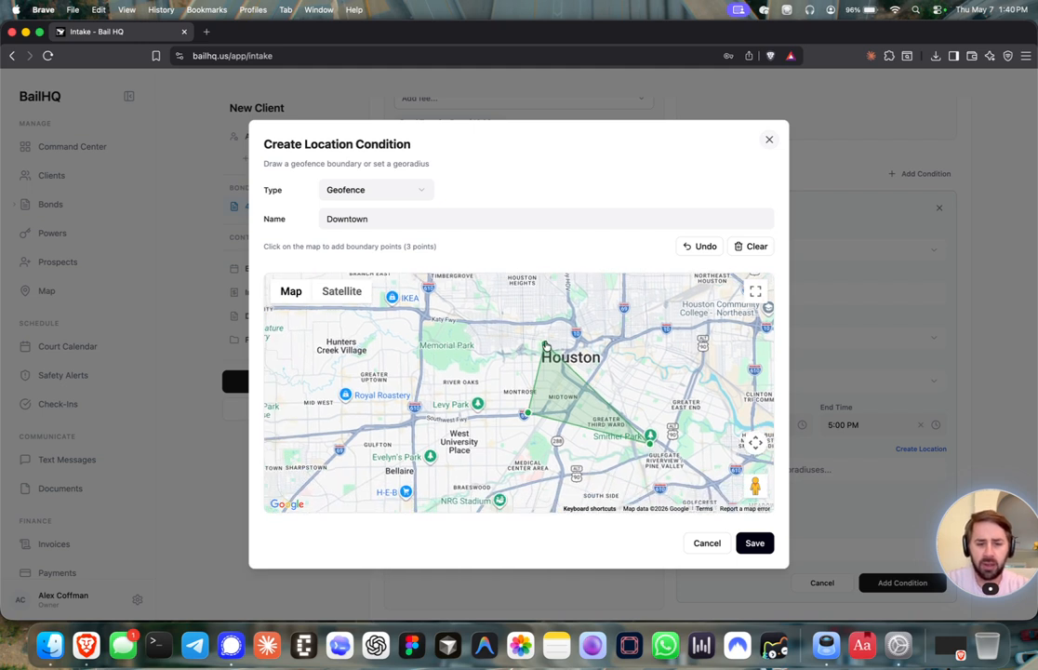
{"action": "left_click_drag", "start_coordinate": [547, 351], "coordinate": [533, 381]}
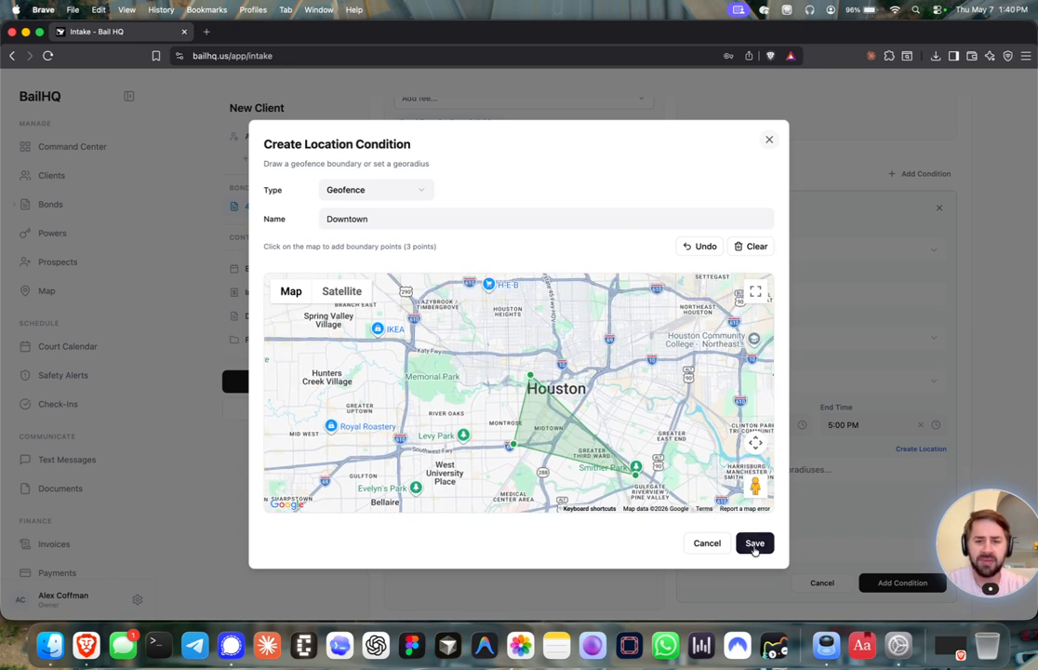
{"action": "left_click", "coordinate": [401, 189]}
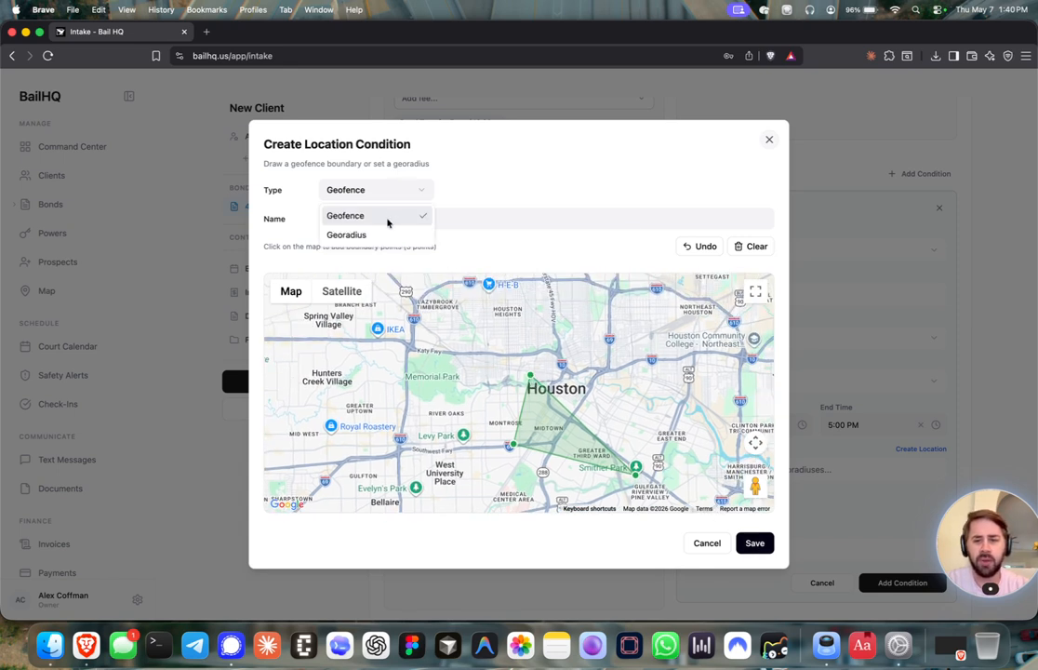
Save a 10-mile Georadius location centred on a downtown Houston address
{"action": "left_click", "coordinate": [383, 234]}
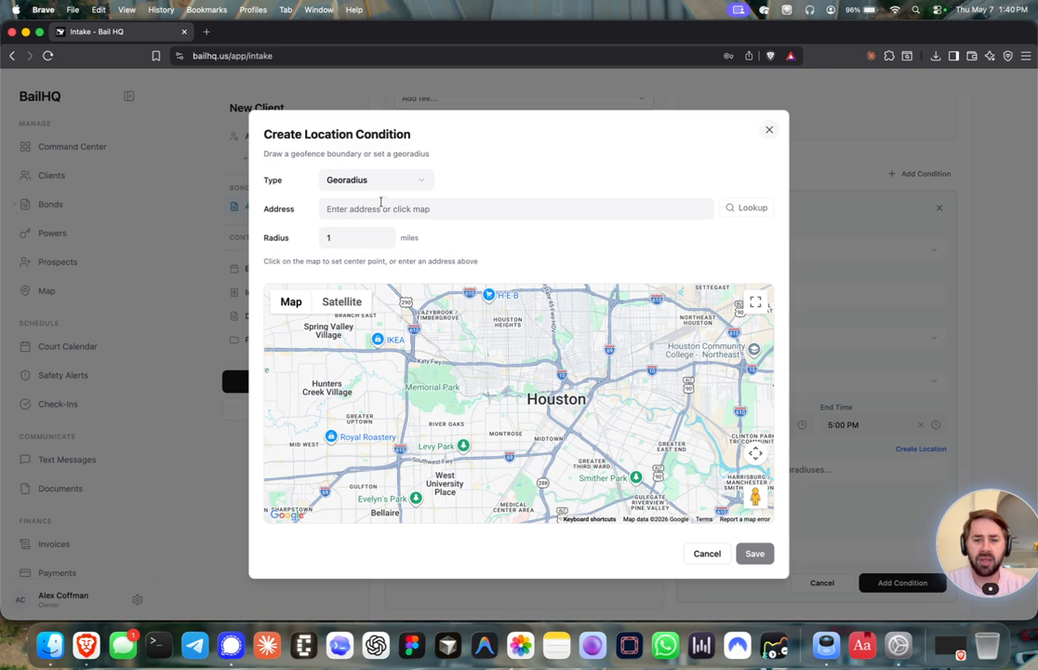
{"action": "left_click", "coordinate": [326, 208]}
{"action": "left_click", "coordinate": [570, 402]}
{"action": "left_click", "coordinate": [363, 238]}
{"action": "type", "text": "00"}
{"action": "key", "text": "BackSpace"}
{"action": "key", "text": "BackSpace"}
{"action": "type", "text": "0"}
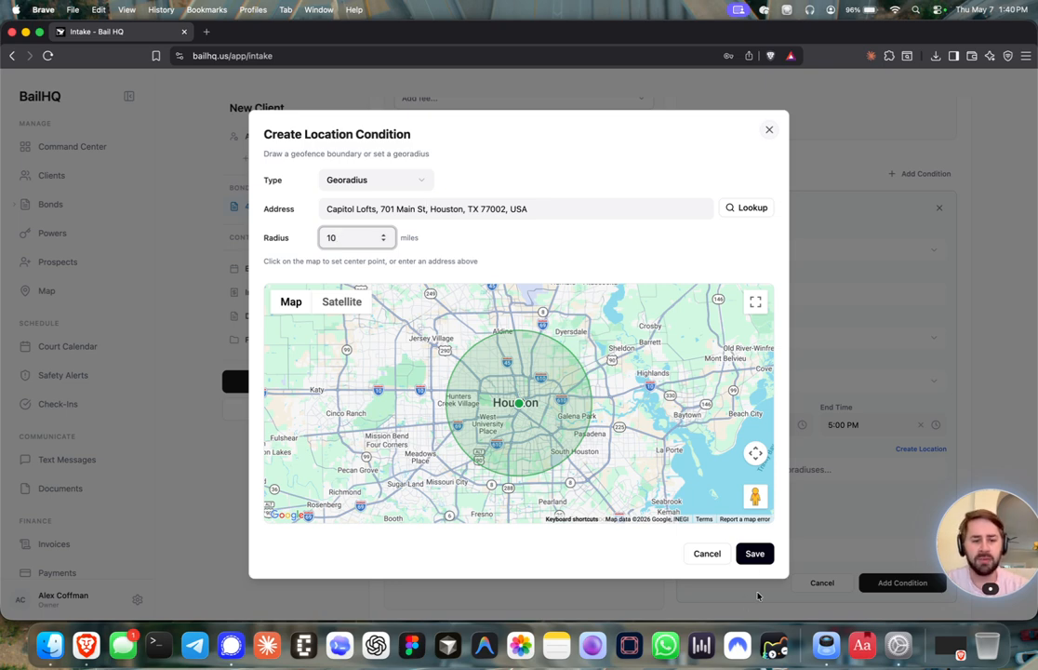
{"action": "left_click", "coordinate": [759, 554]}
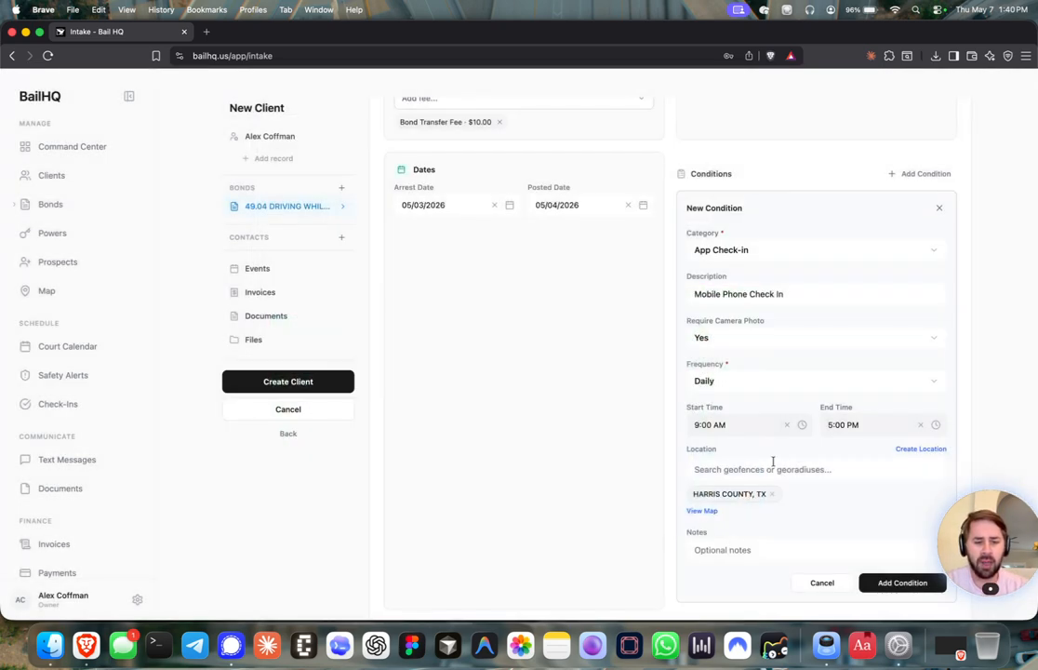
Save the Daily App Check-in condition to the bond and add a blank Contact 1
{"action": "scroll", "coordinate": [786, 455], "scroll_direction": "down", "scroll_amount": 1}
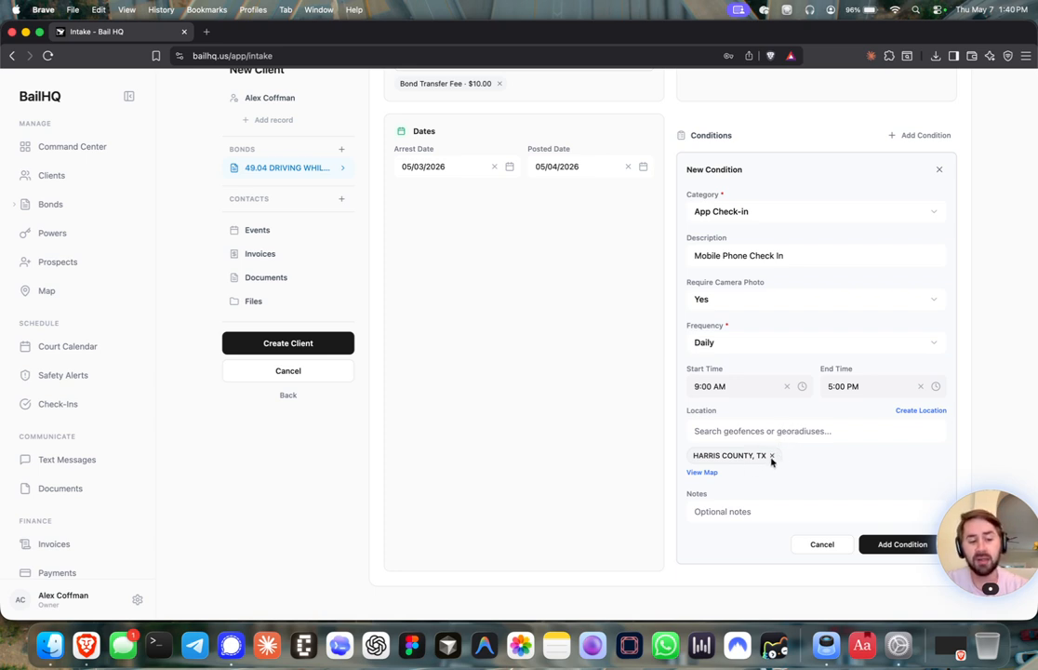
{"action": "left_click", "coordinate": [895, 545]}
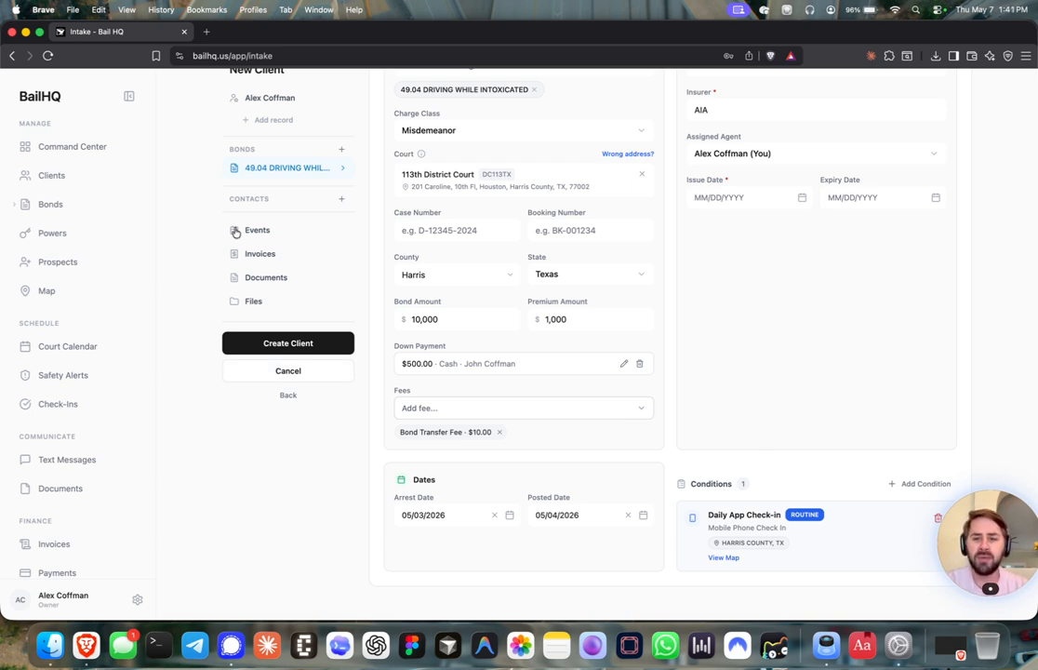
{"action": "left_click", "coordinate": [341, 199]}
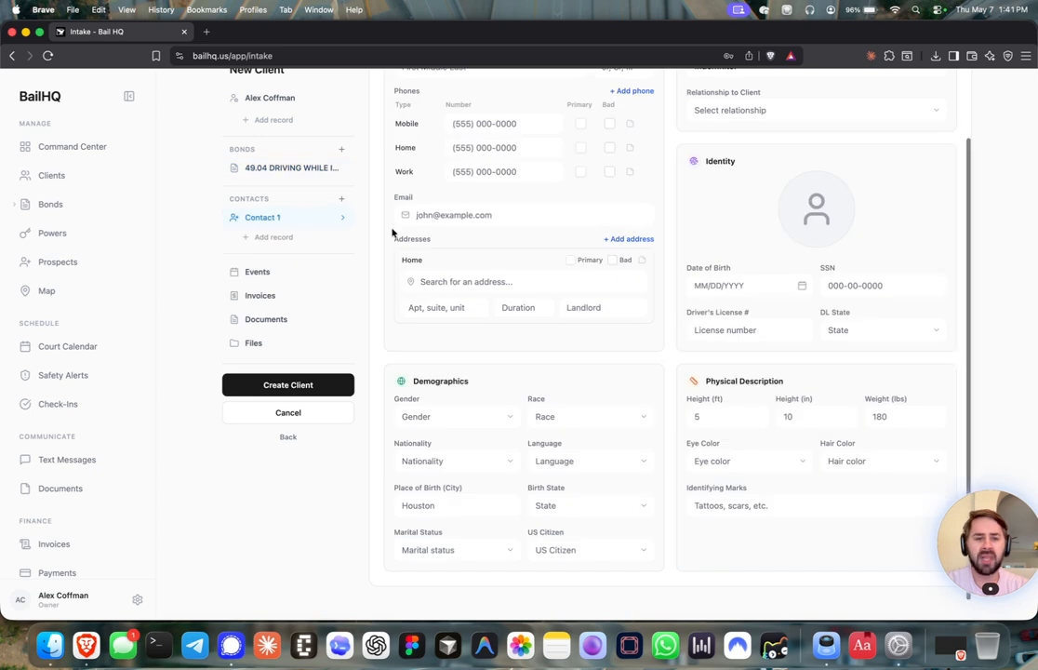
Enter the contact's full name, mobile phone number and e-mail address
{"action": "scroll", "coordinate": [372, 204], "scroll_direction": "up", "scroll_amount": 2}
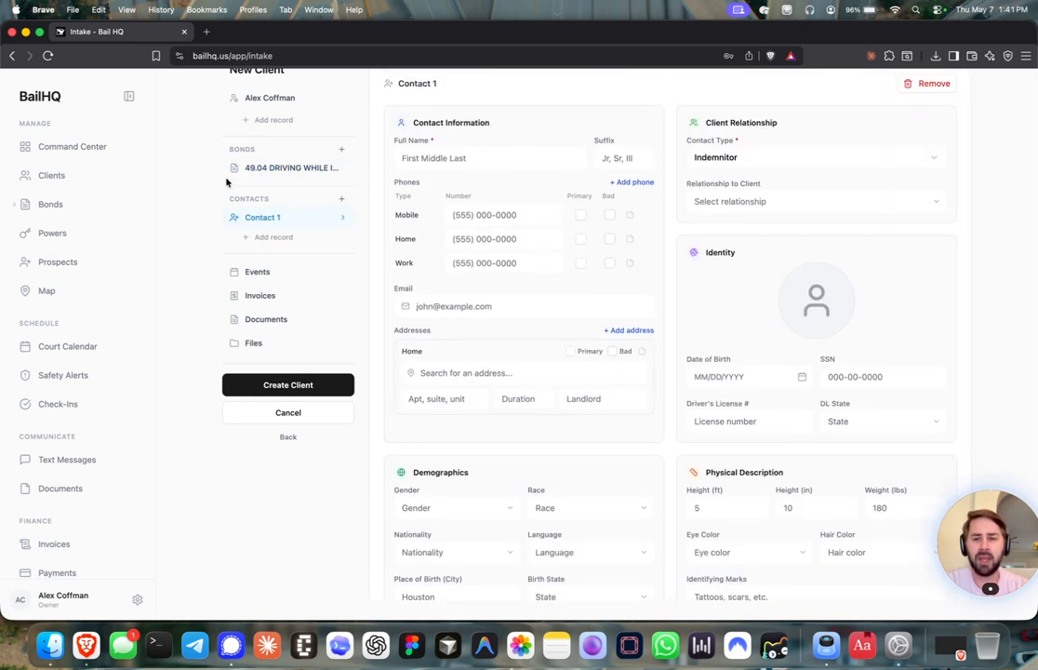
{"action": "scroll", "coordinate": [178, 171], "scroll_direction": "up", "scroll_amount": 1}
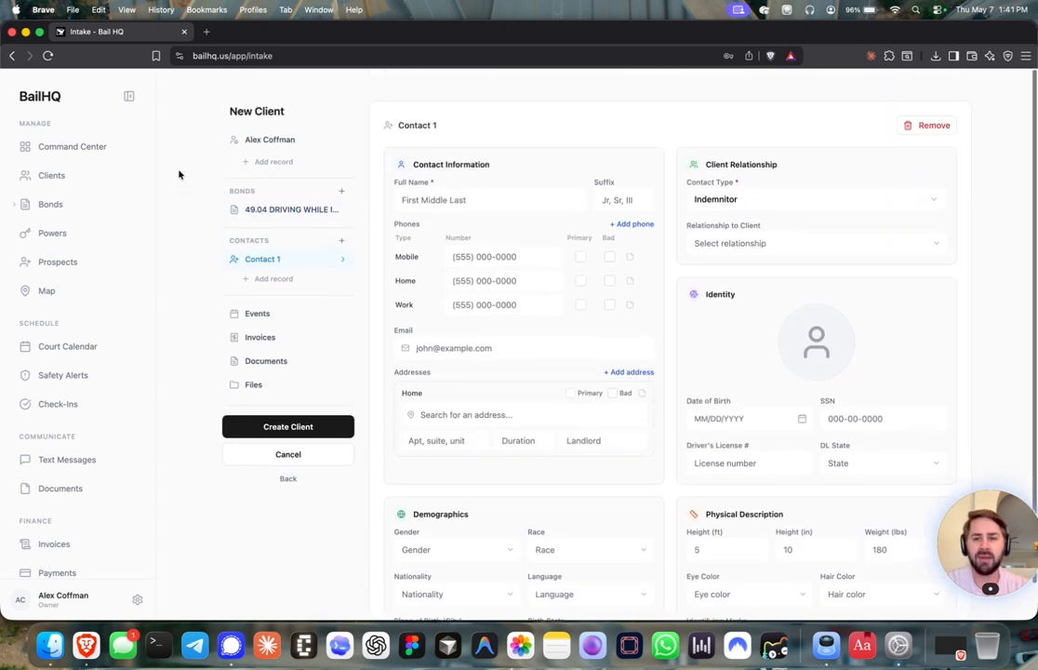
{"action": "left_click", "coordinate": [439, 187]}
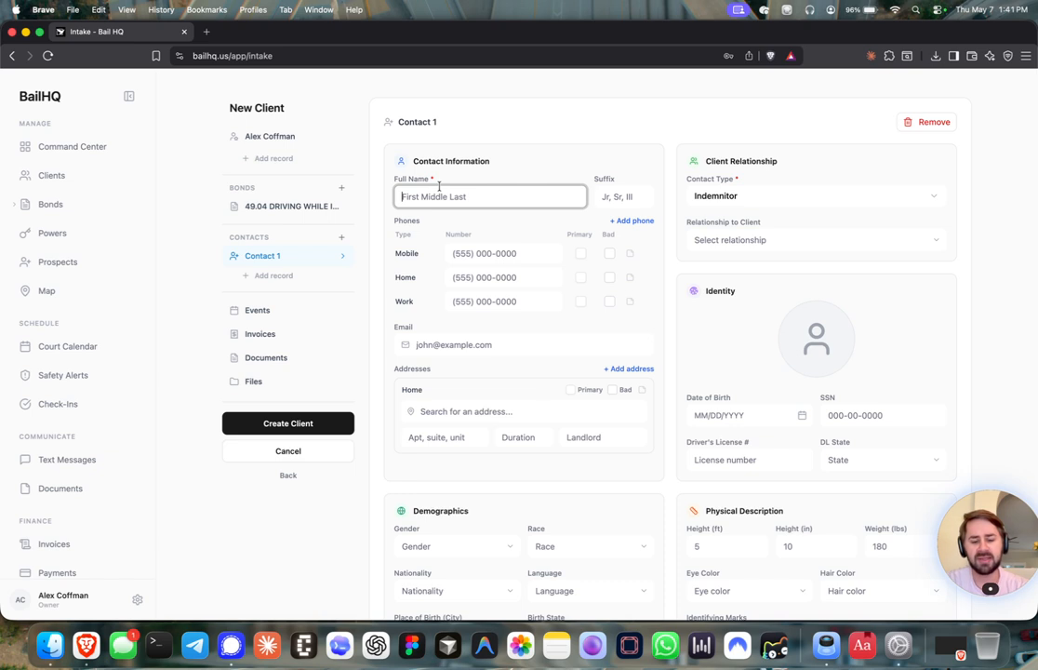
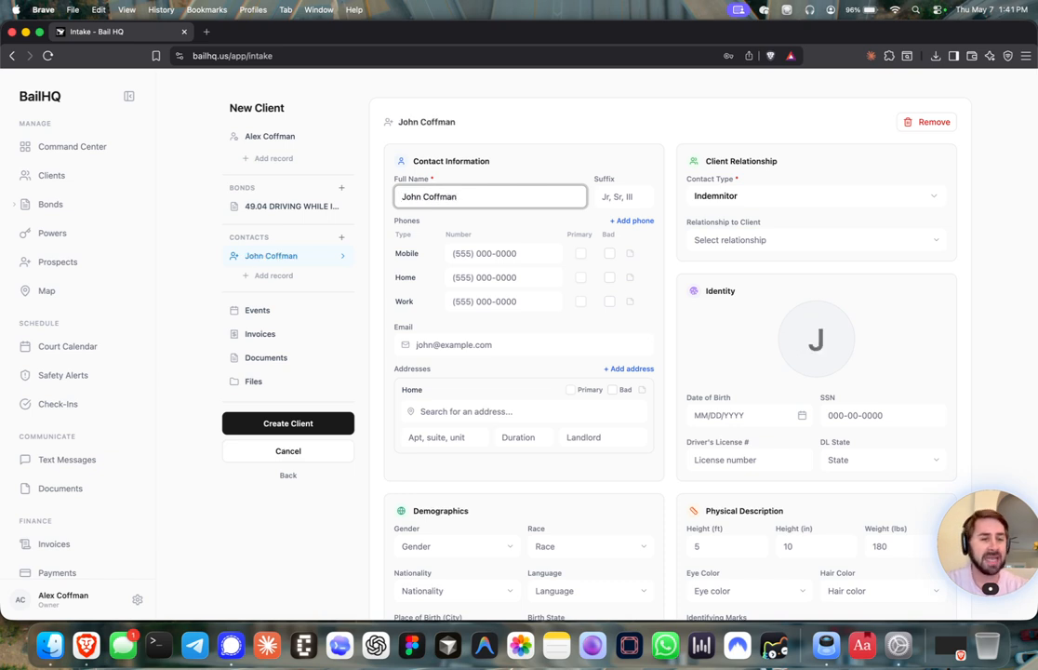
{"action": "left_click", "coordinate": [479, 253]}
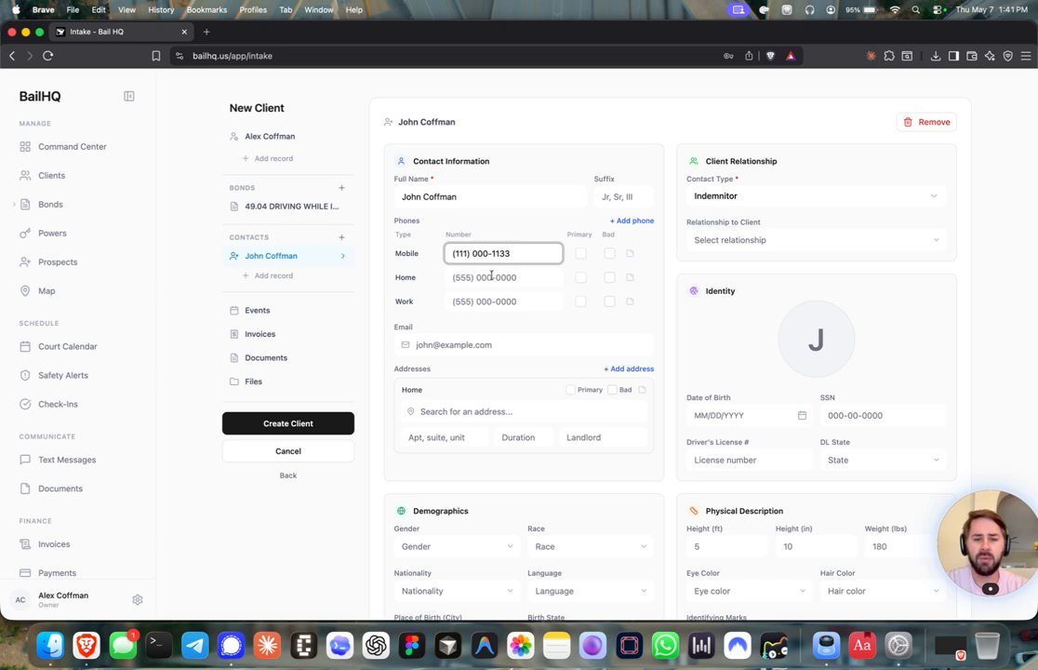
{"action": "left_click", "coordinate": [494, 345]}
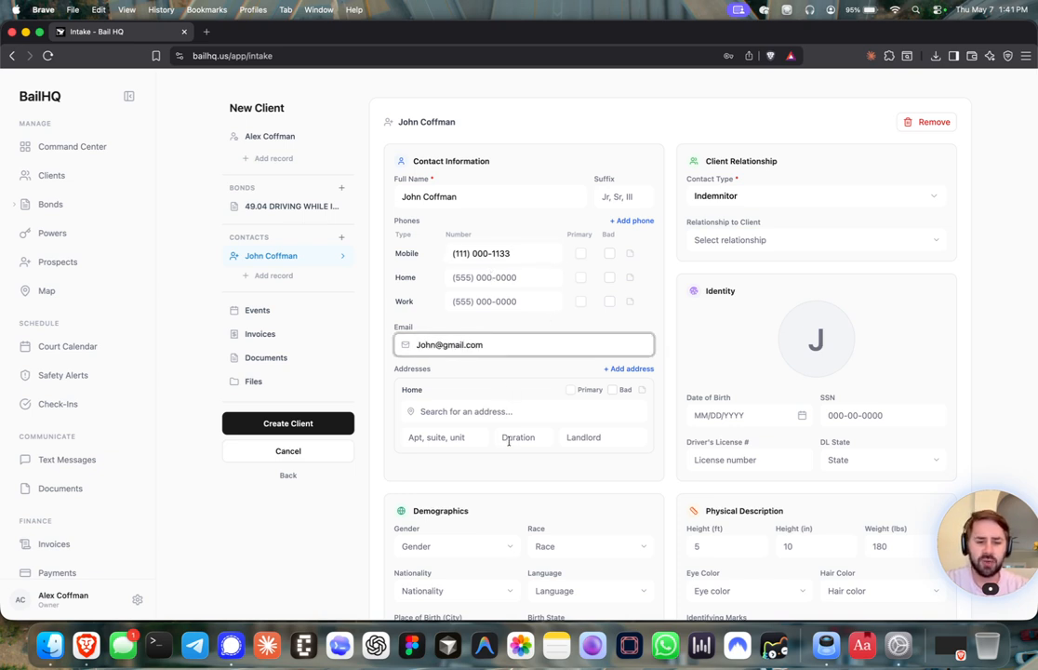
Keep the contact type as Indemnitor and open the client's Events section
{"action": "left_click", "coordinate": [733, 199]}
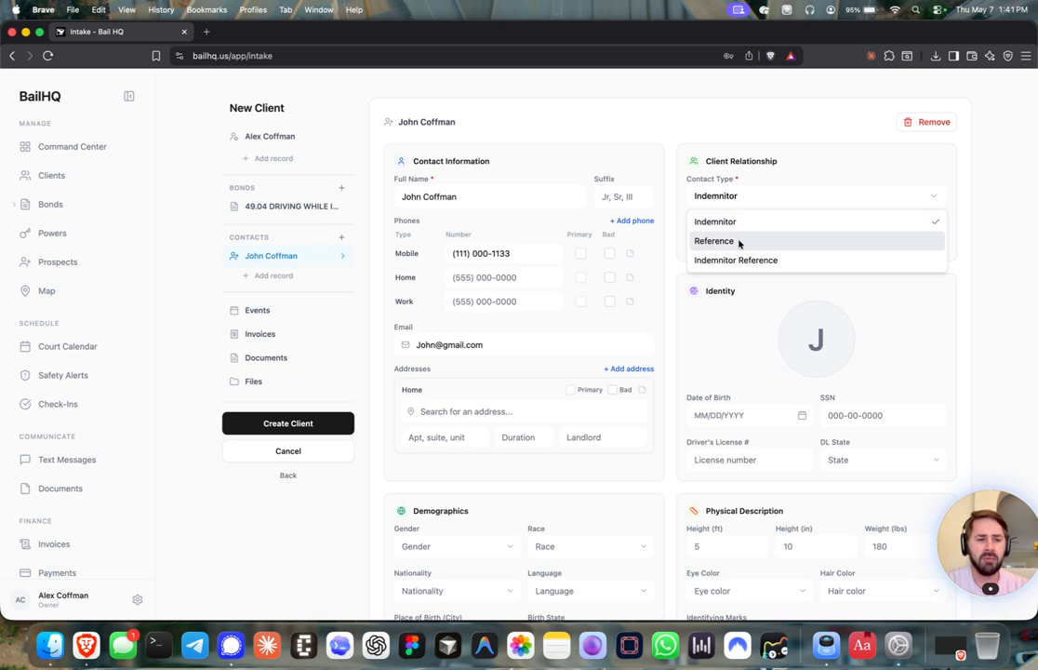
{"action": "left_click", "coordinate": [757, 223]}
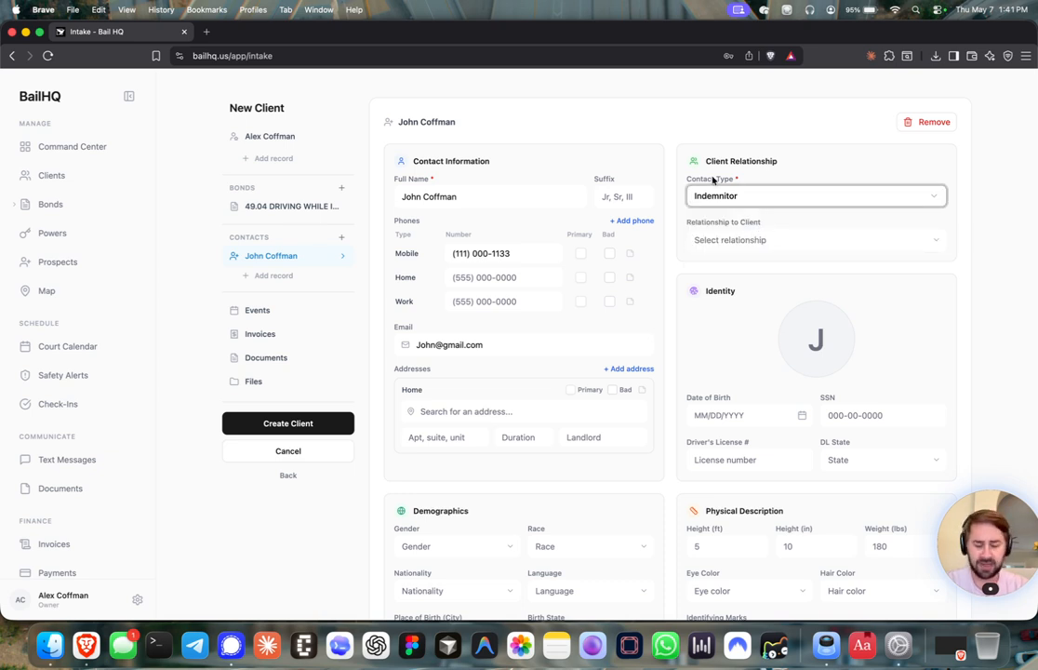
{"action": "left_click", "coordinate": [673, 182]}
{"action": "scroll", "coordinate": [667, 183], "scroll_direction": "down", "scroll_amount": 3}
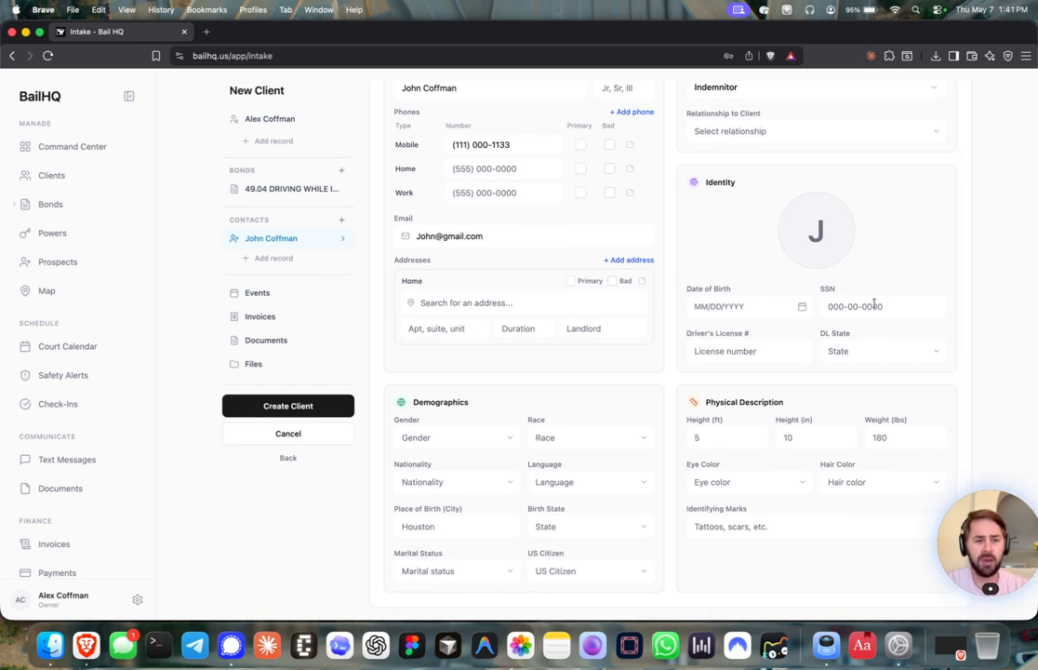
{"action": "scroll", "coordinate": [746, 285], "scroll_direction": "down", "scroll_amount": 1}
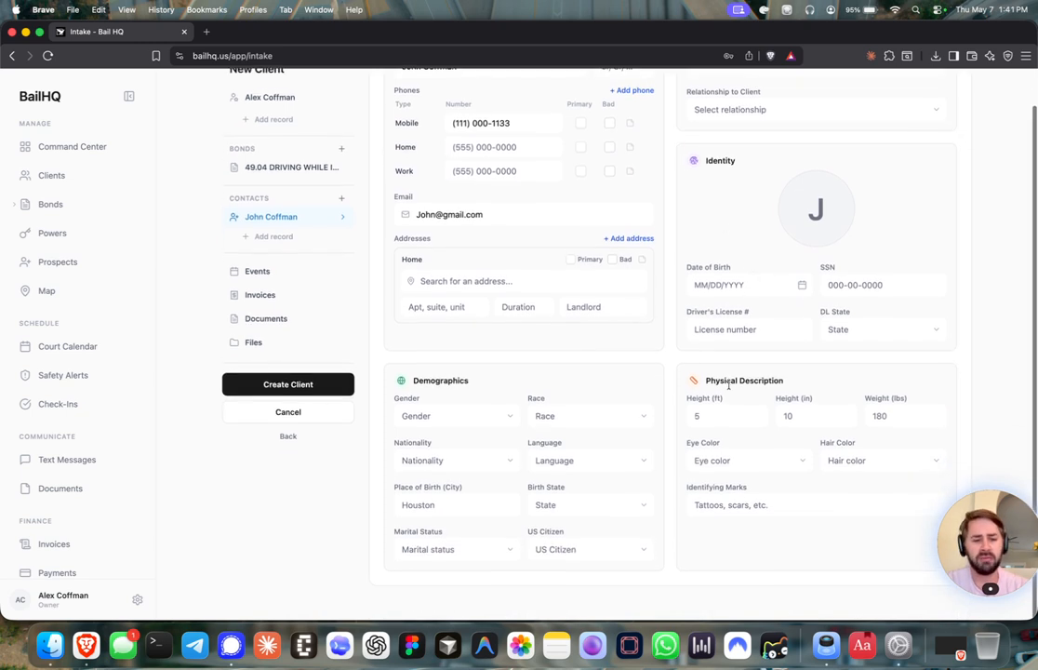
{"action": "left_click", "coordinate": [283, 238]}
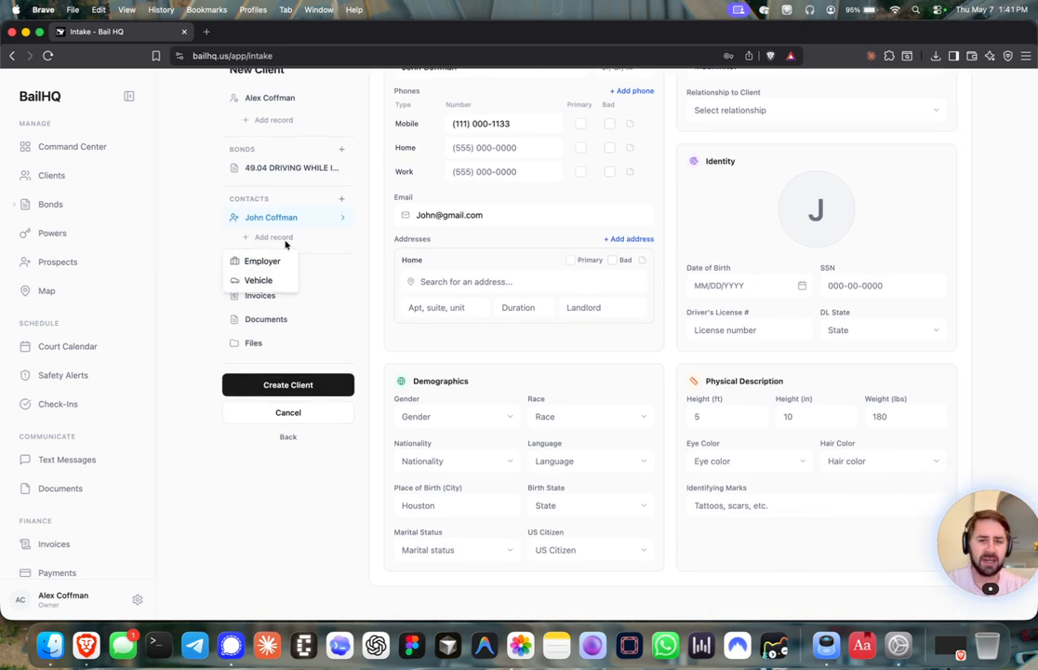
{"action": "left_click", "coordinate": [207, 241]}
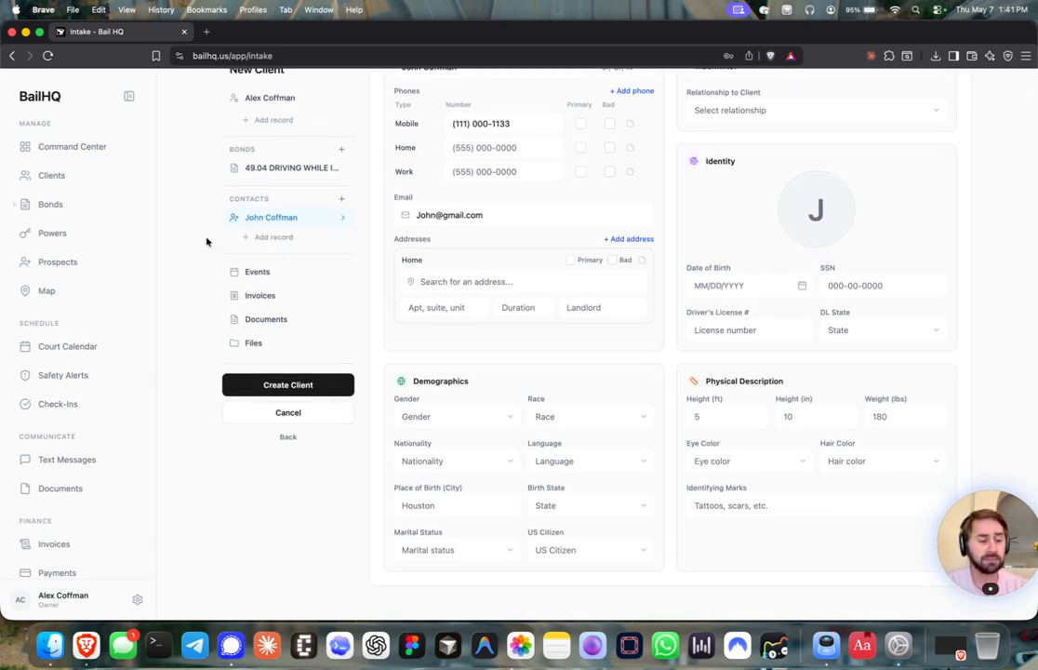
{"action": "left_click", "coordinate": [248, 272]}
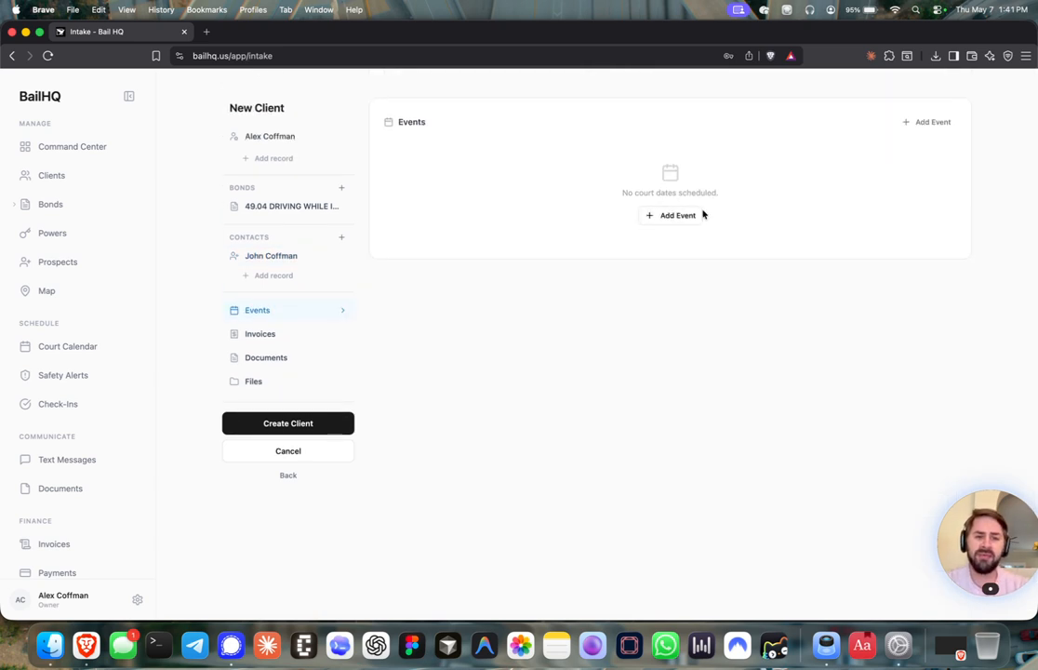
Add a Court Appearance event dated May 11, 2026
{"action": "left_click", "coordinate": [690, 218]}
{"action": "left_click", "coordinate": [512, 179]}
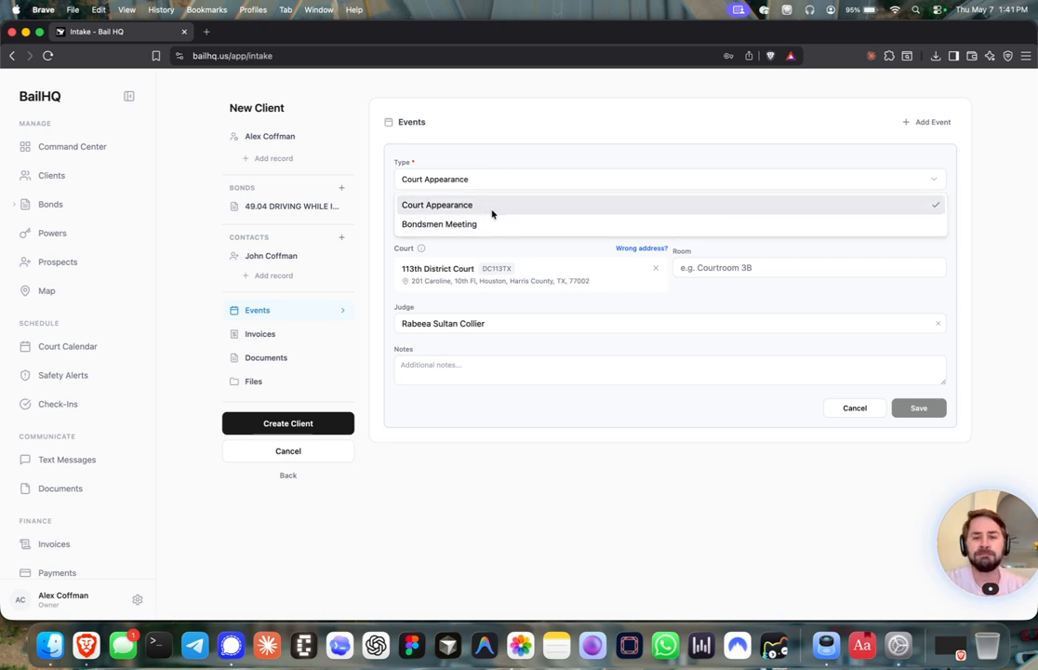
{"action": "left_click", "coordinate": [491, 211]}
{"action": "left_click", "coordinate": [482, 223]}
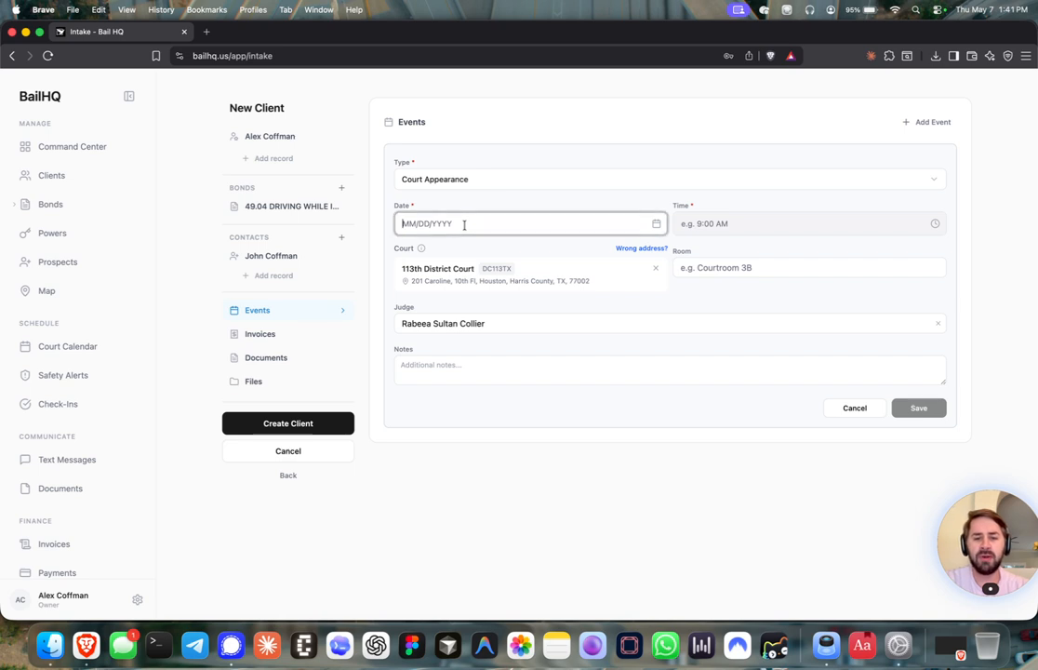
{"action": "left_click", "coordinate": [656, 223]}
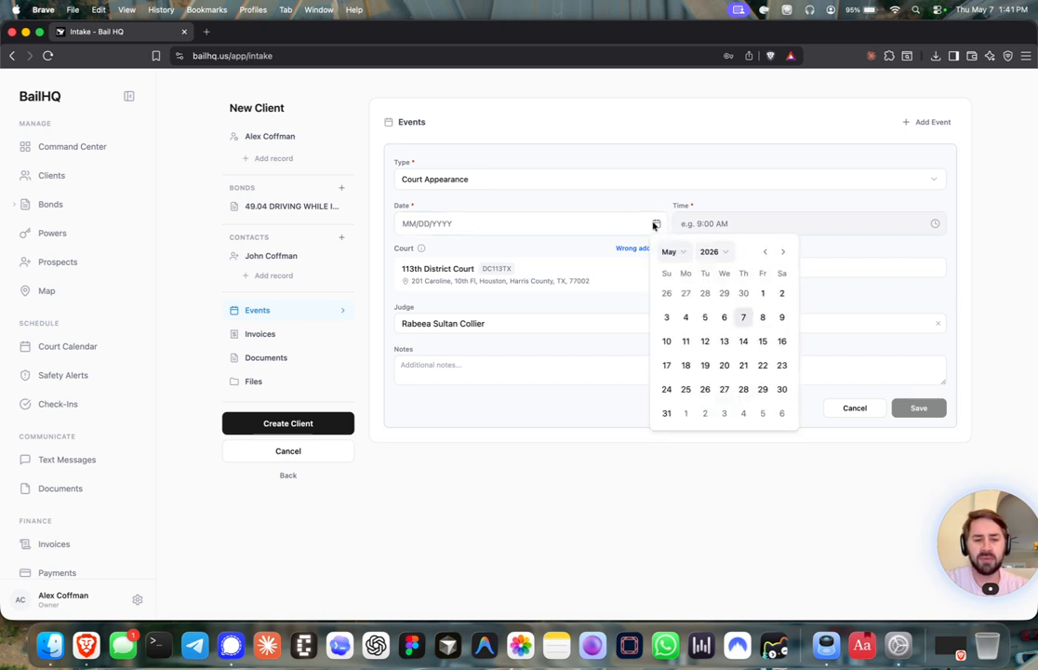
{"action": "left_click", "coordinate": [685, 341]}
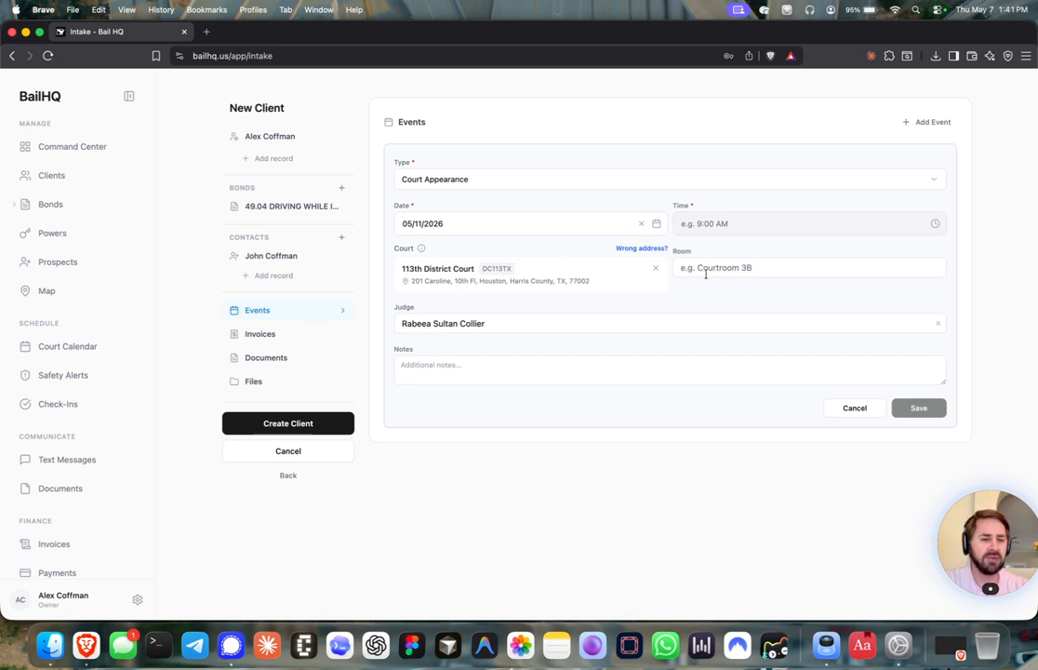
{"action": "left_click", "coordinate": [467, 355]}
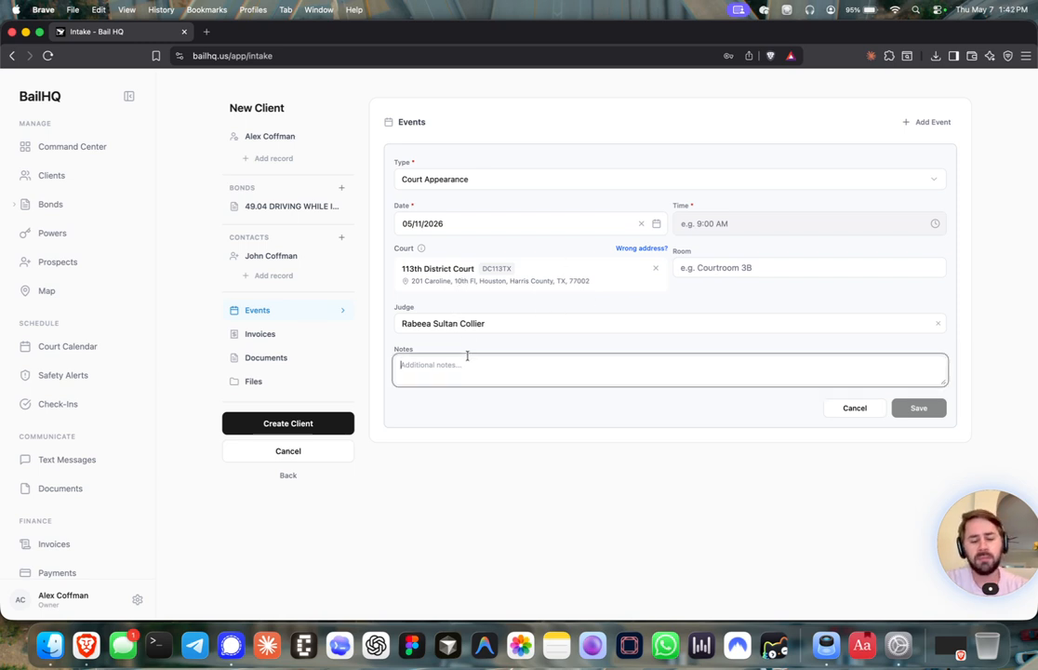
{"action": "left_click", "coordinate": [923, 416]}
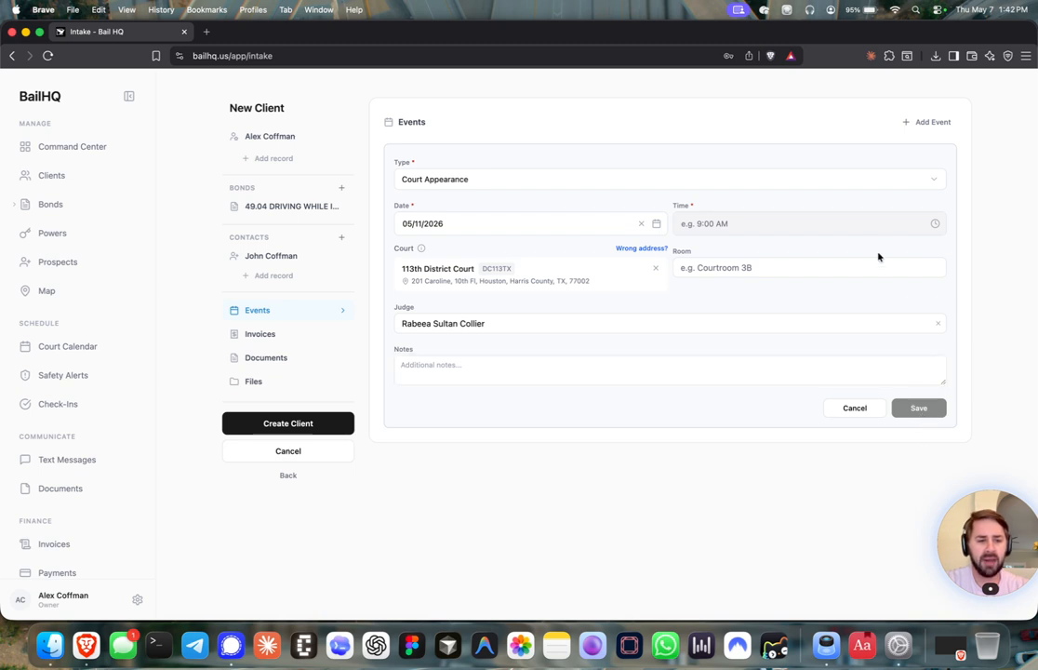
Set the court appearance time to 9:00 AM and save the event
{"action": "left_click", "coordinate": [934, 224]}
{"action": "left_click", "coordinate": [690, 252]}
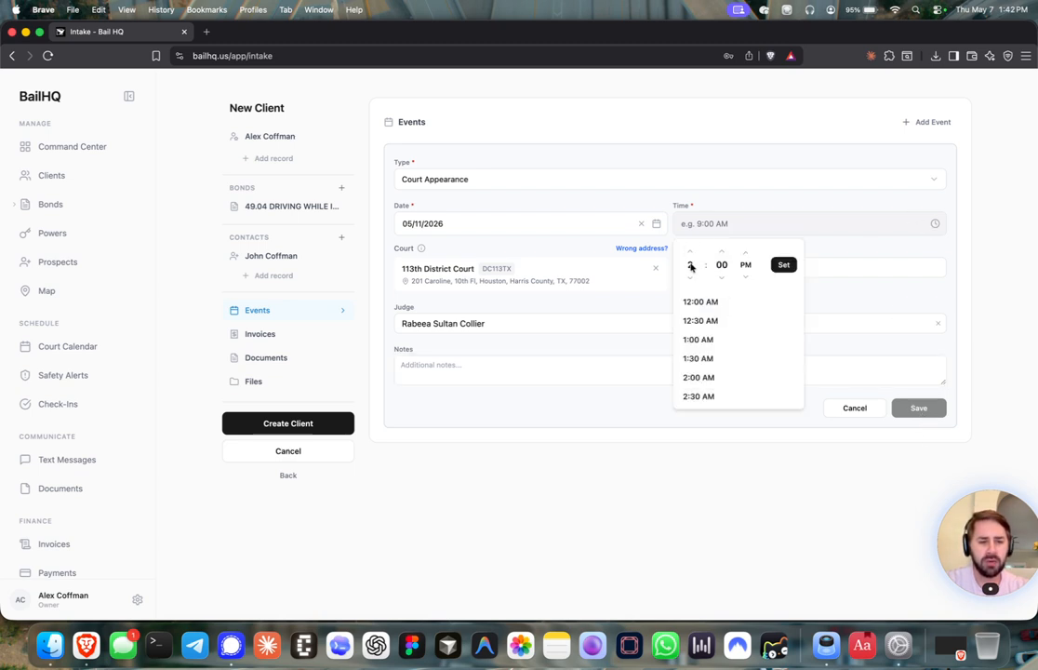
{"action": "scroll", "coordinate": [692, 330], "scroll_direction": "down", "scroll_amount": 10}
{"action": "scroll", "coordinate": [690, 326], "scroll_direction": "up", "scroll_amount": 3}
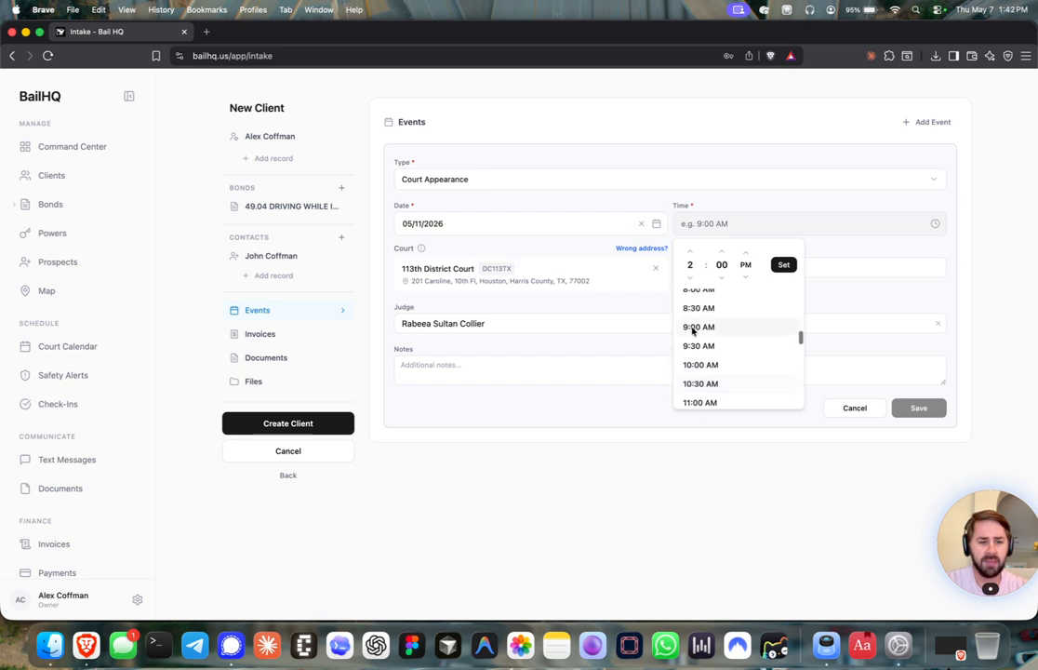
{"action": "left_click", "coordinate": [691, 327]}
{"action": "left_click", "coordinate": [923, 408]}
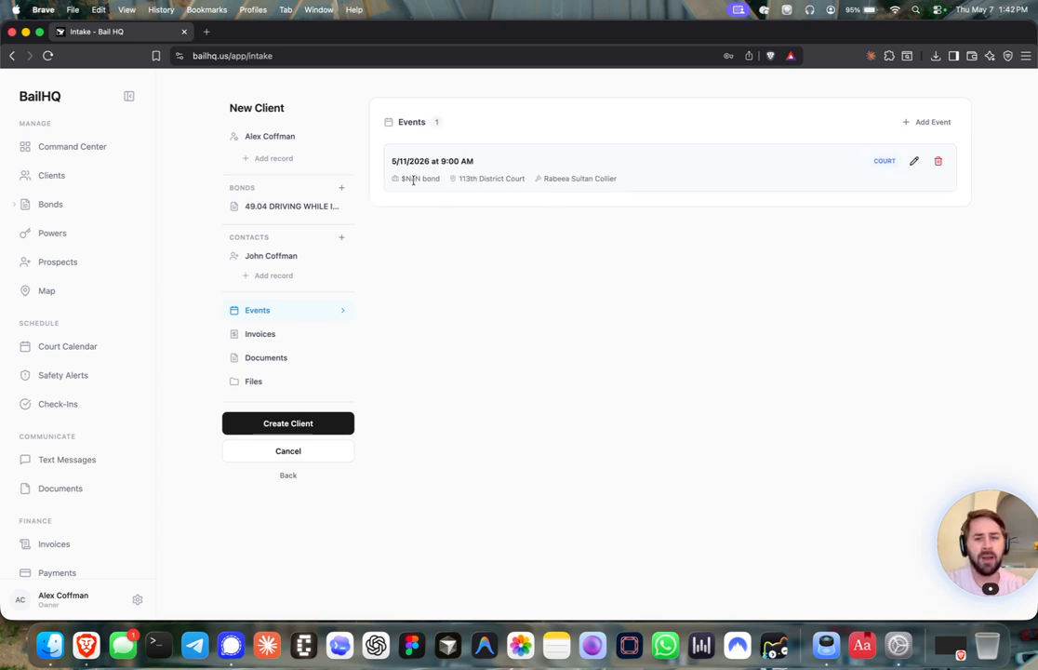
Set the power's issue date to May 4, 2026 and create the client intake
{"action": "left_click", "coordinate": [289, 423]}
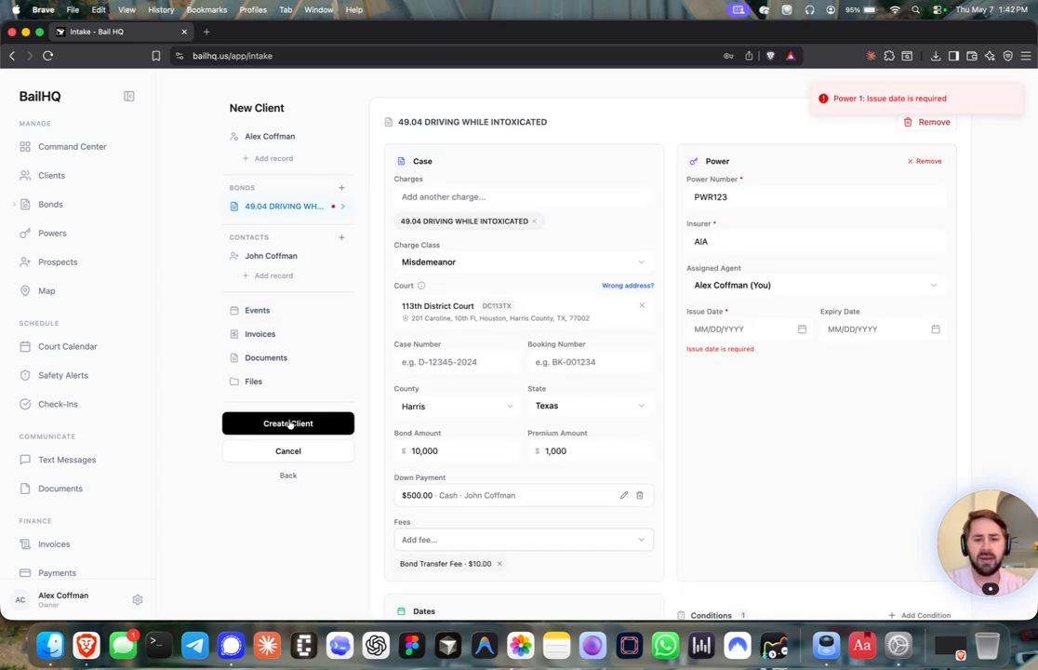
{"action": "left_click", "coordinate": [802, 329]}
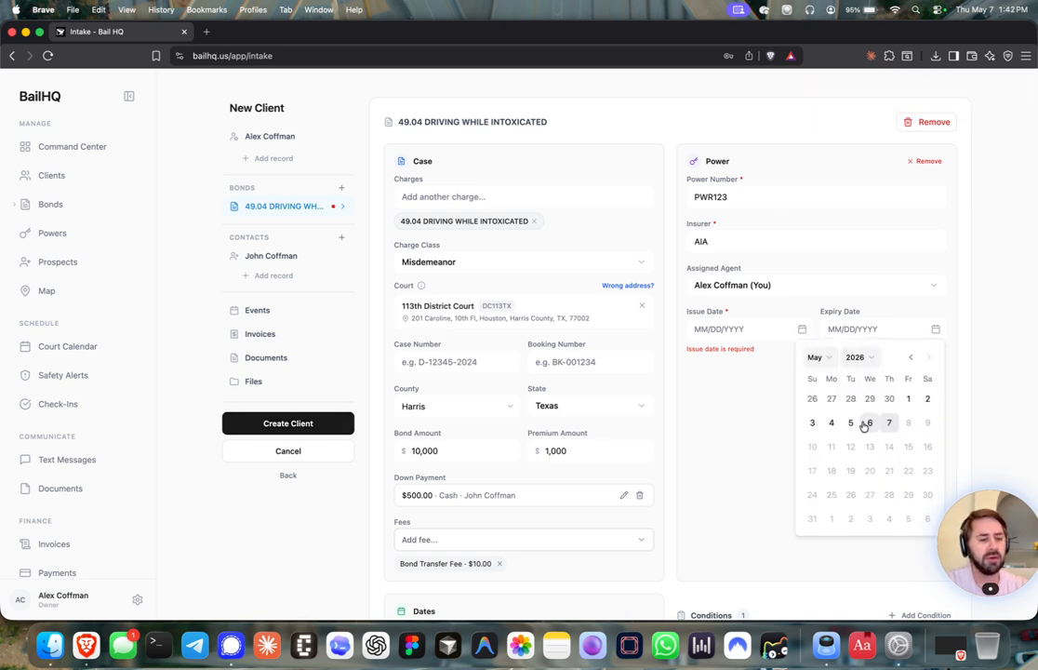
{"action": "left_click", "coordinate": [832, 422]}
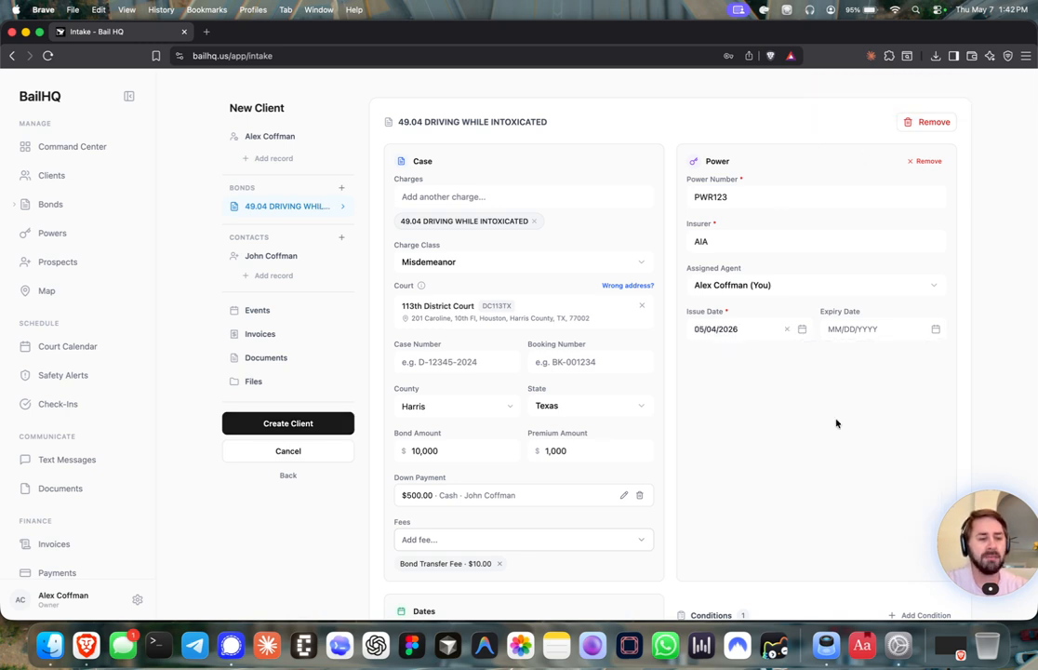
{"action": "left_click", "coordinate": [322, 427]}
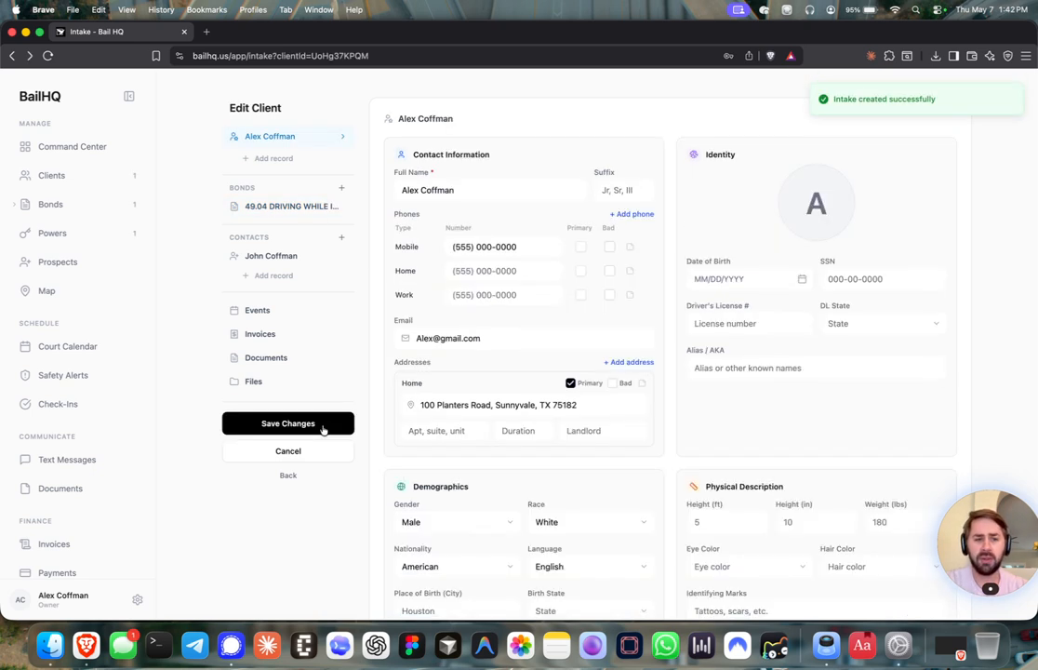
In the Clients list, highlight the client's added date, May 11 next court, last payment and $510 balance
{"action": "left_click", "coordinate": [53, 176]}
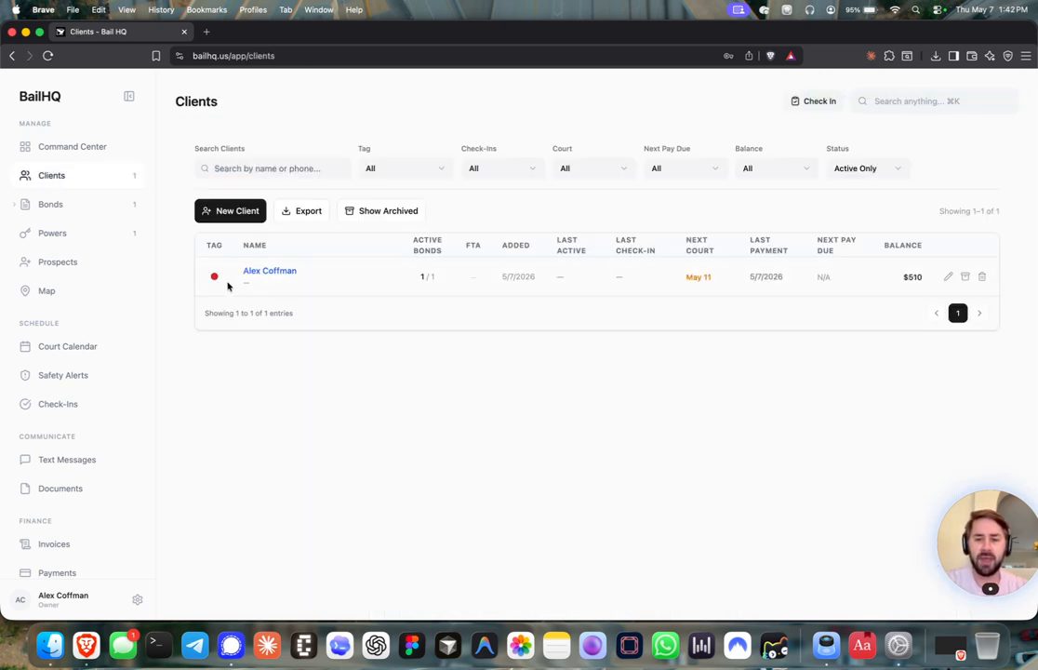
{"action": "mouse_move", "coordinate": [212, 279]}
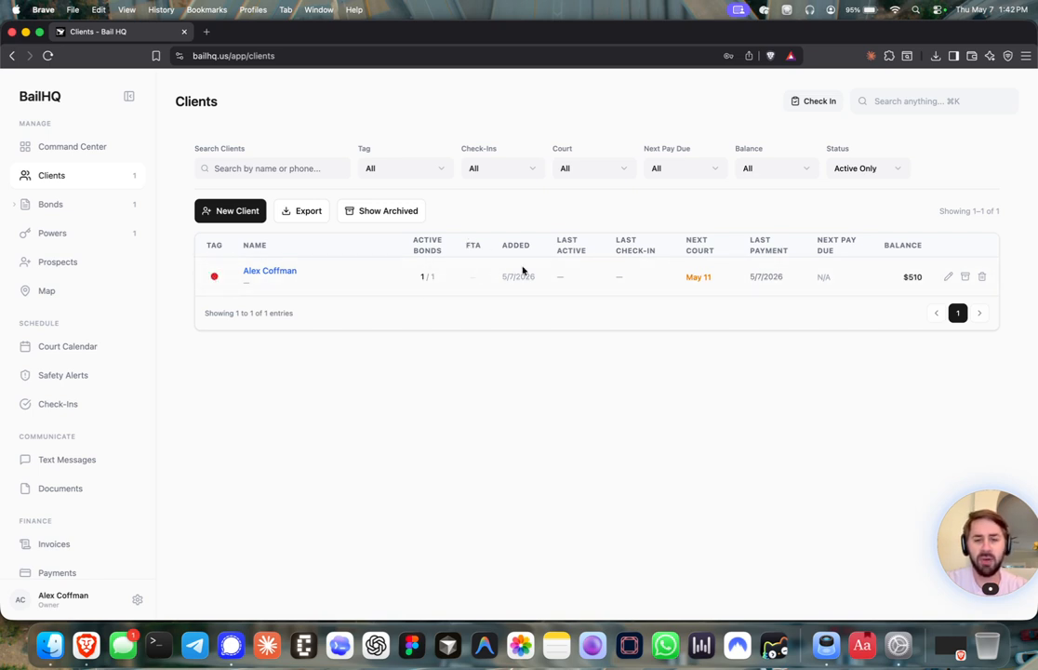
{"action": "left_click_drag", "start_coordinate": [503, 277], "coordinate": [530, 277]}
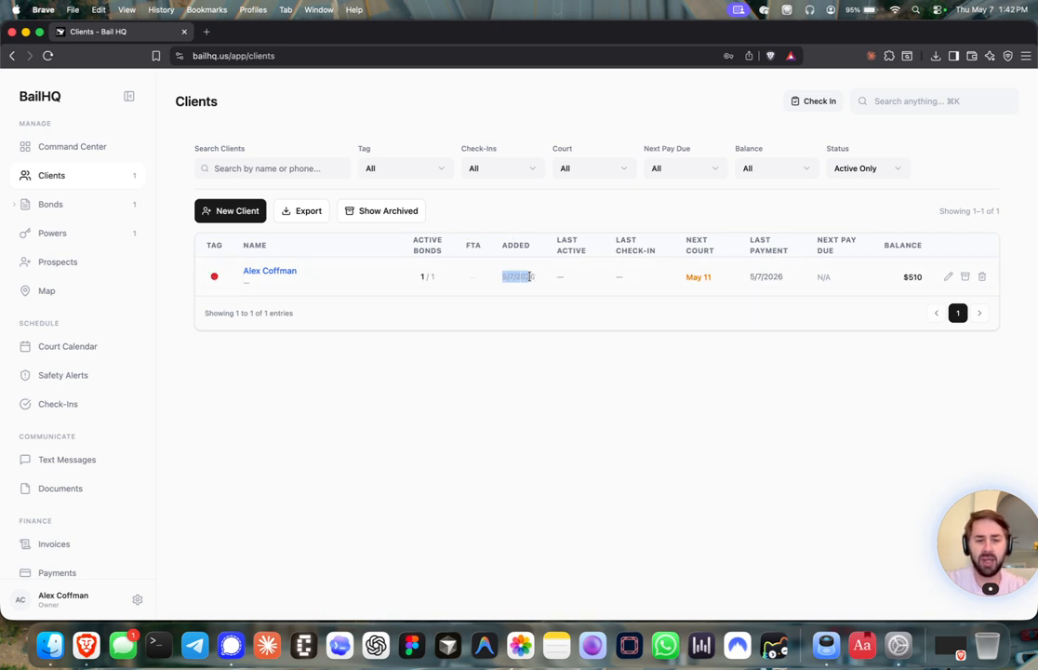
{"action": "left_click", "coordinate": [517, 276]}
{"action": "left_click_drag", "start_coordinate": [683, 277], "coordinate": [713, 279]}
{"action": "left_click", "coordinate": [707, 276]}
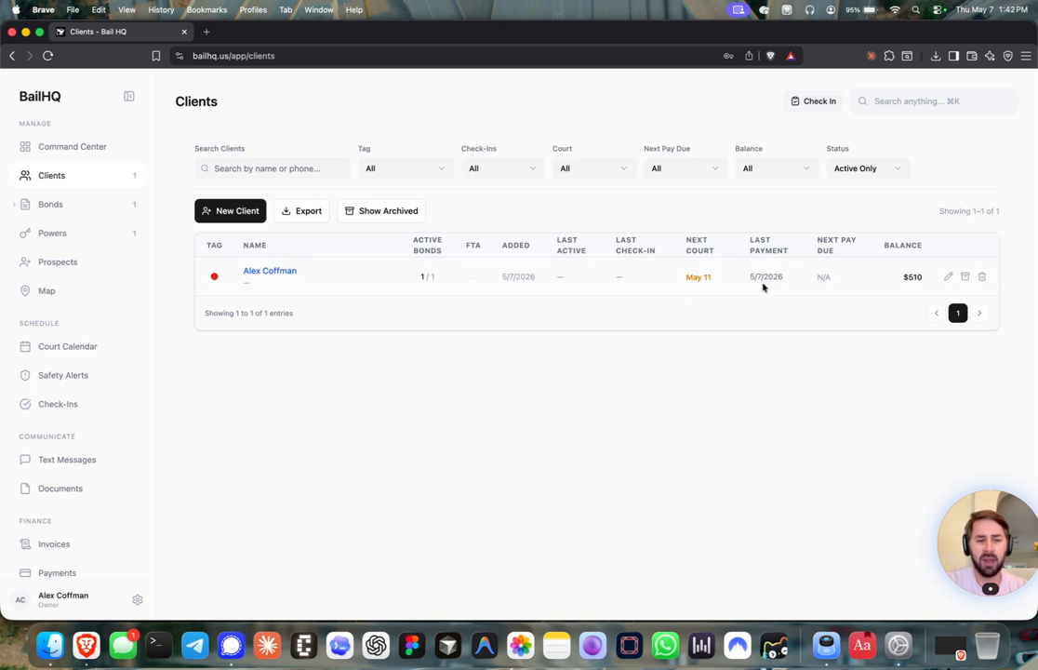
{"action": "left_click_drag", "start_coordinate": [751, 276], "coordinate": [783, 276]}
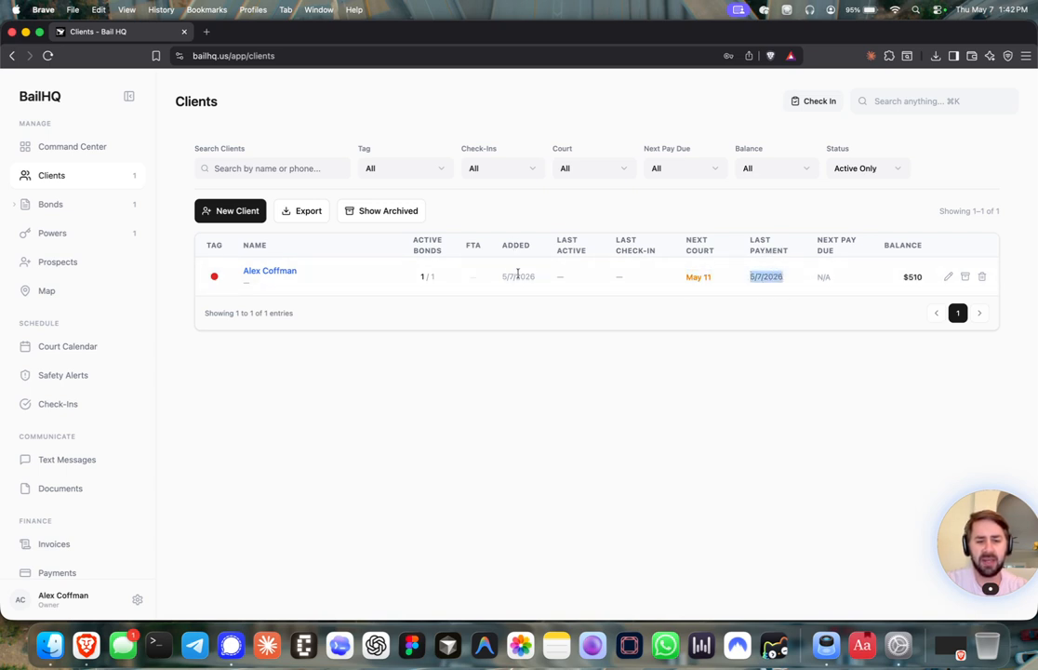
{"action": "left_click_drag", "start_coordinate": [901, 276], "coordinate": [923, 276]}
{"action": "left_click", "coordinate": [701, 295]}
{"action": "left_click", "coordinate": [279, 269]}
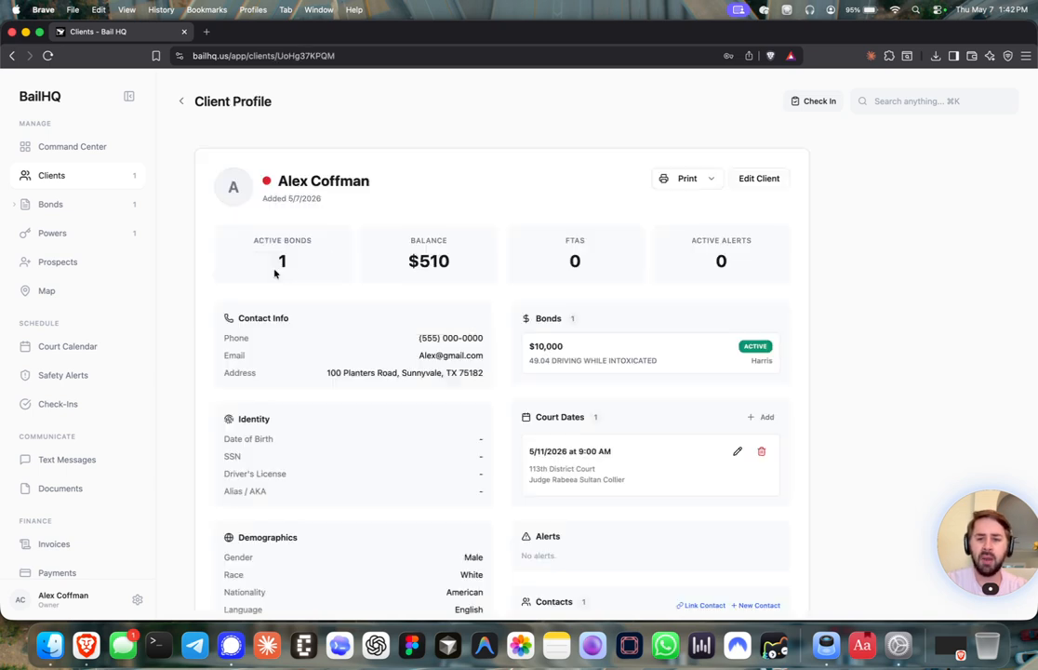
{"action": "scroll", "coordinate": [191, 195], "scroll_direction": "down", "scroll_amount": 2}
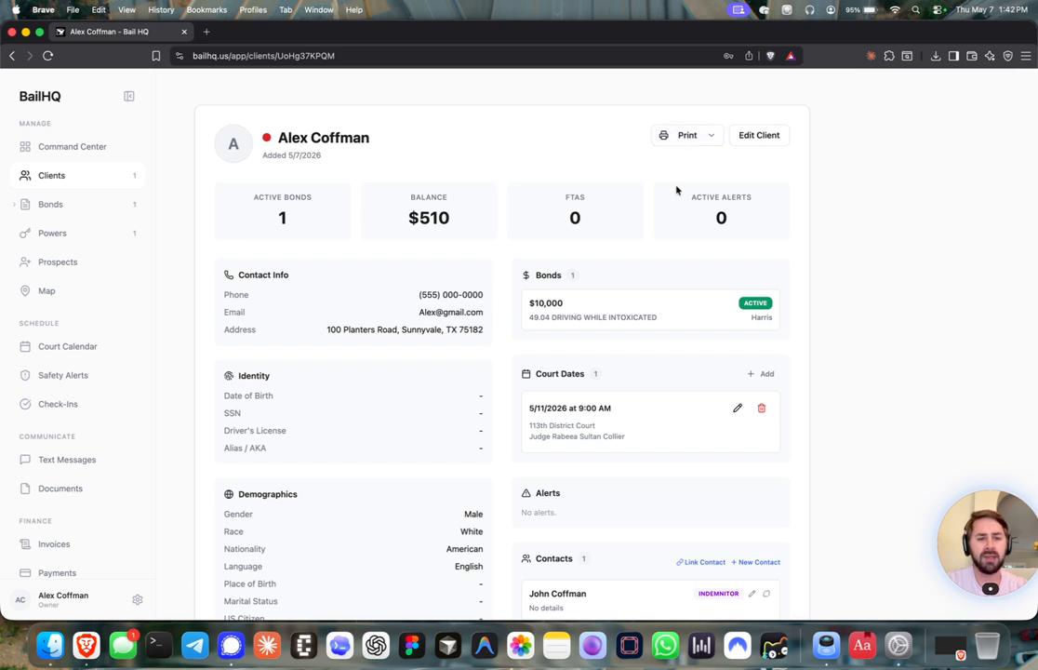
{"action": "scroll", "coordinate": [530, 240], "scroll_direction": "down", "scroll_amount": 3}
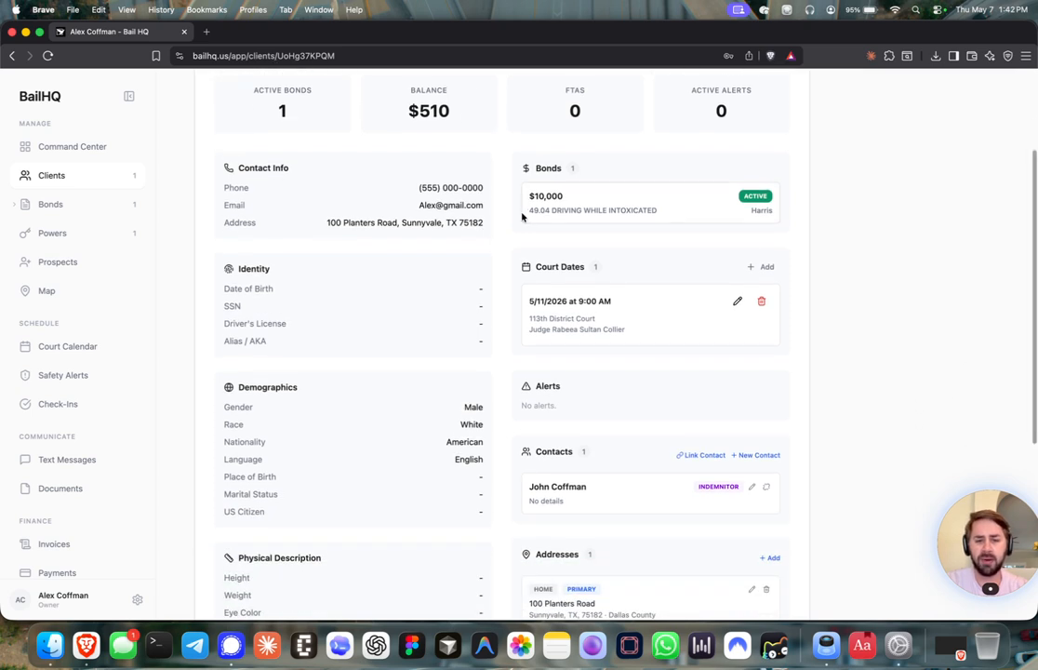
{"action": "scroll", "coordinate": [530, 233], "scroll_direction": "down", "scroll_amount": 2}
{"action": "scroll", "coordinate": [528, 211], "scroll_direction": "up", "scroll_amount": 1}
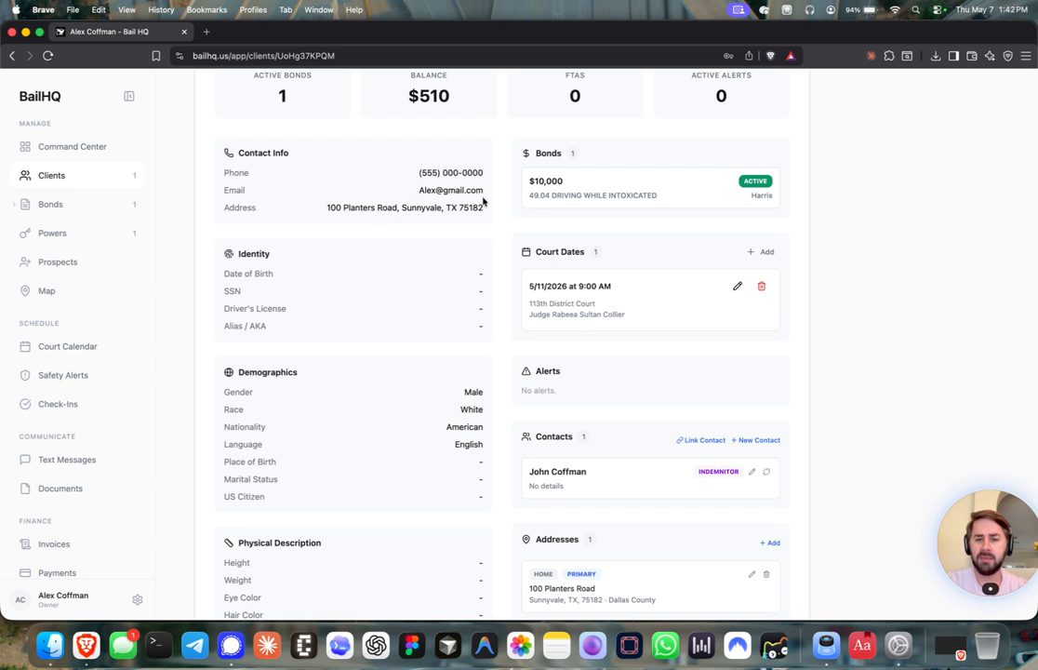
{"action": "scroll", "coordinate": [400, 210], "scroll_direction": "down", "scroll_amount": 3}
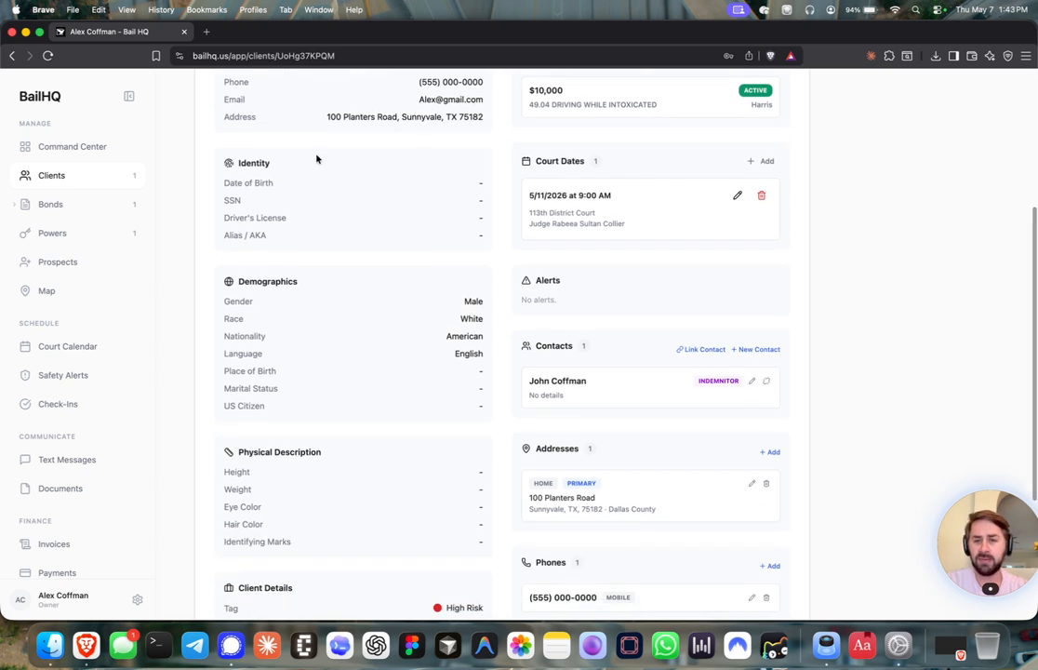
{"action": "scroll", "coordinate": [418, 158], "scroll_direction": "down", "scroll_amount": 1}
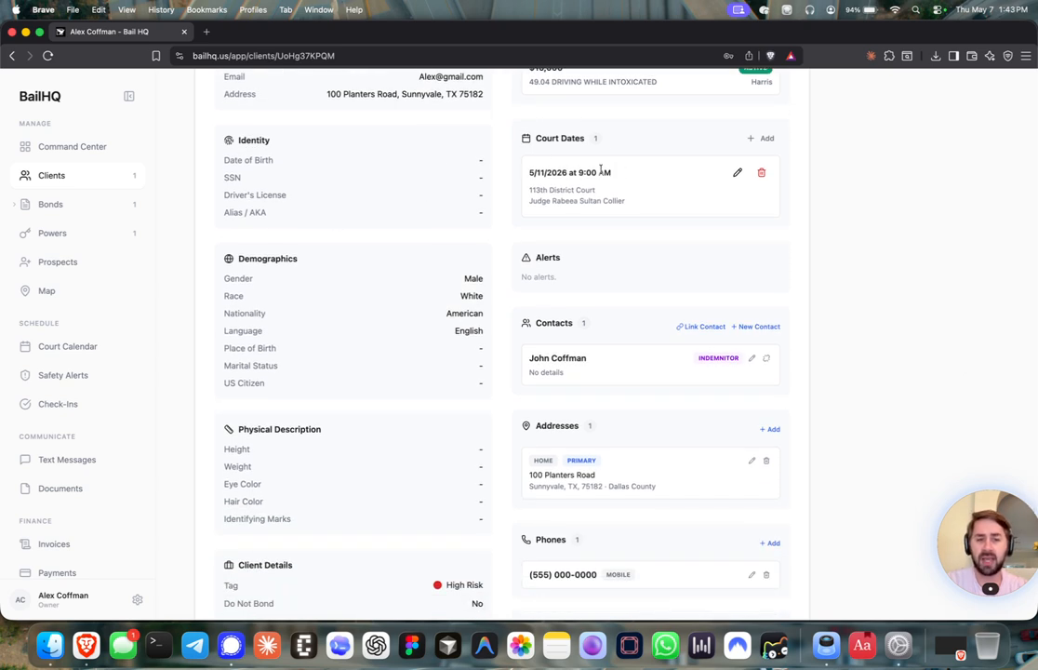
{"action": "scroll", "coordinate": [484, 198], "scroll_direction": "down", "scroll_amount": 3}
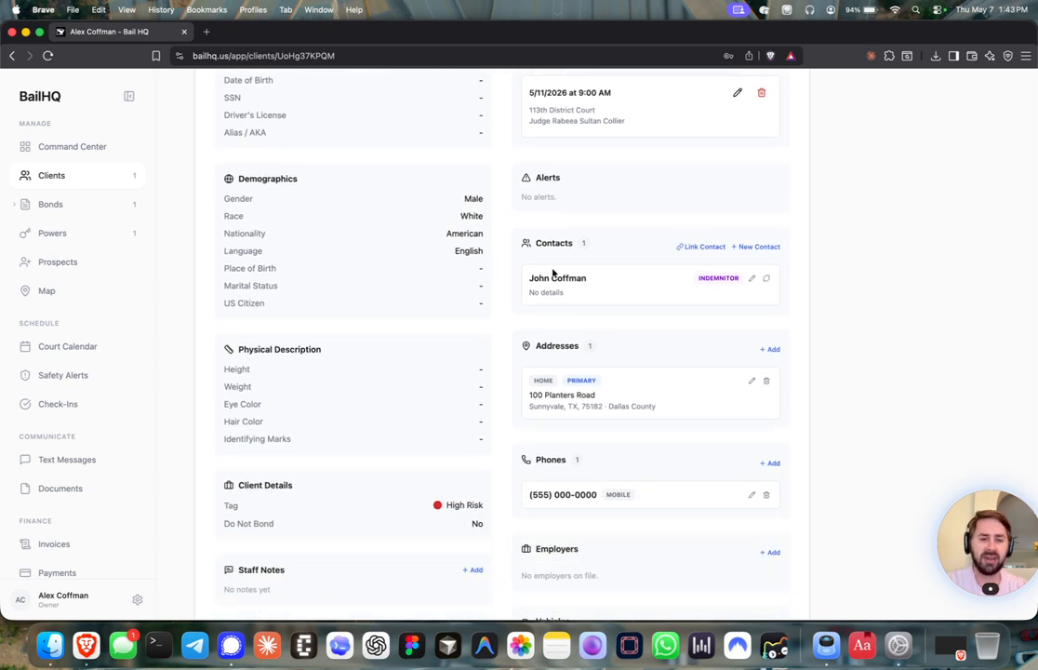
{"action": "scroll", "coordinate": [549, 246], "scroll_direction": "down", "scroll_amount": 2}
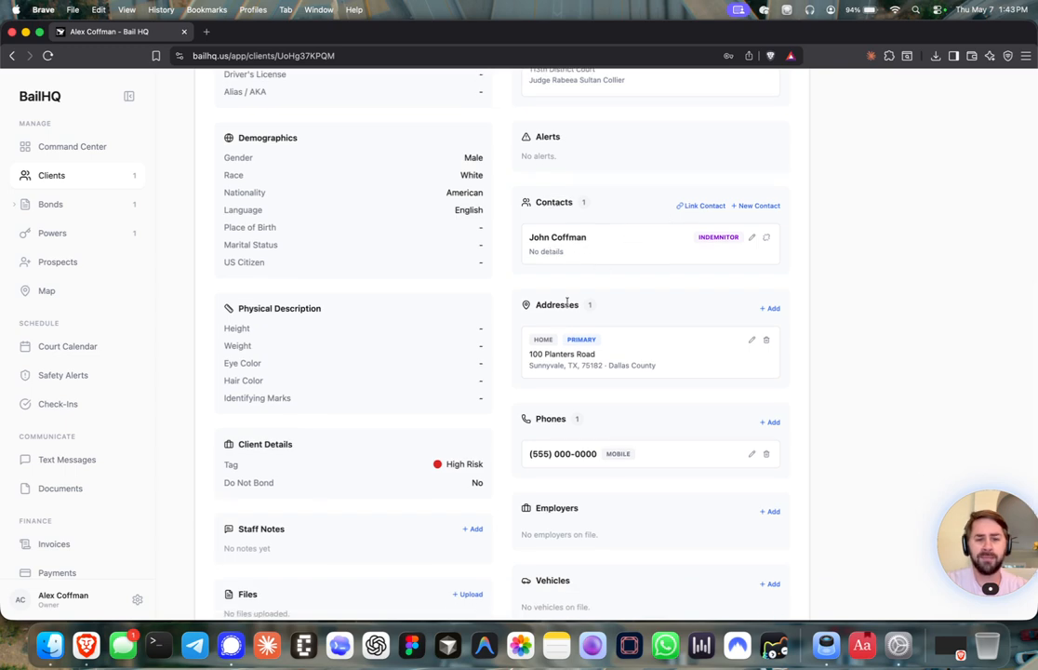
{"action": "scroll", "coordinate": [553, 297], "scroll_direction": "down", "scroll_amount": 3}
{"action": "scroll", "coordinate": [535, 305], "scroll_direction": "down", "scroll_amount": 1}
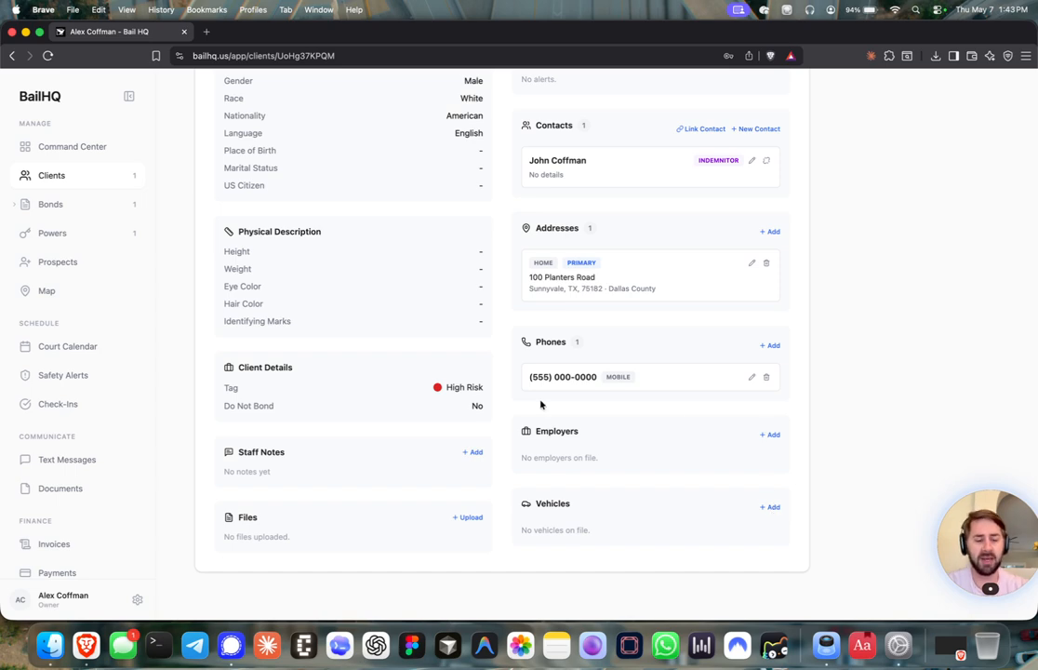
{"action": "scroll", "coordinate": [541, 404], "scroll_direction": "up", "scroll_amount": 10}
{"action": "scroll", "coordinate": [539, 407], "scroll_direction": "down", "scroll_amount": 3}
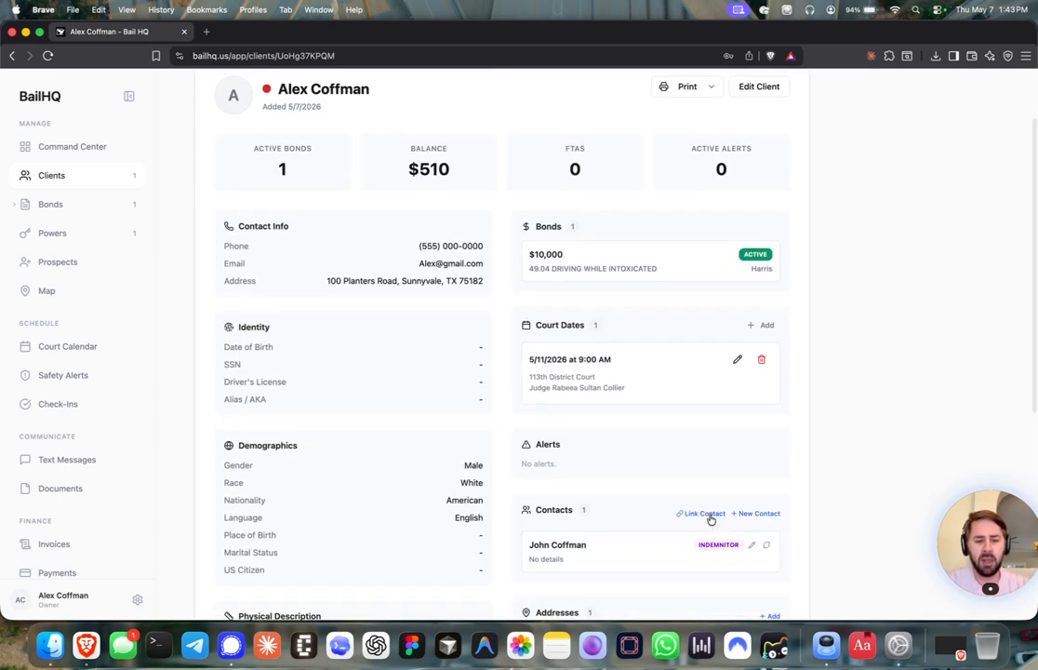
{"action": "left_click", "coordinate": [704, 514]}
{"action": "left_click", "coordinate": [531, 307]}
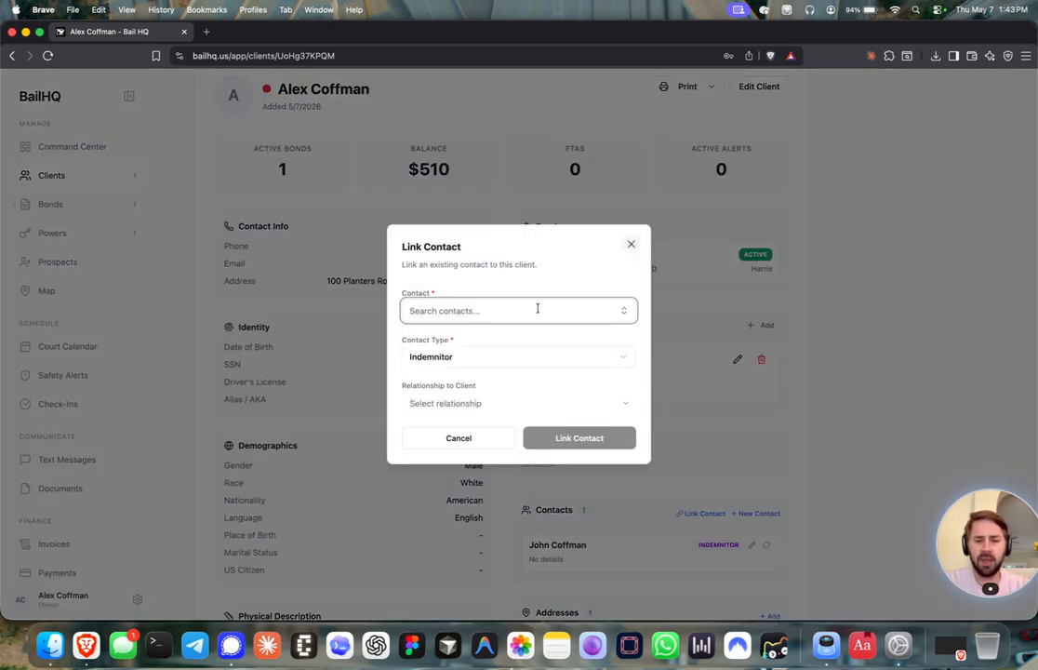
{"action": "left_click", "coordinate": [630, 244]}
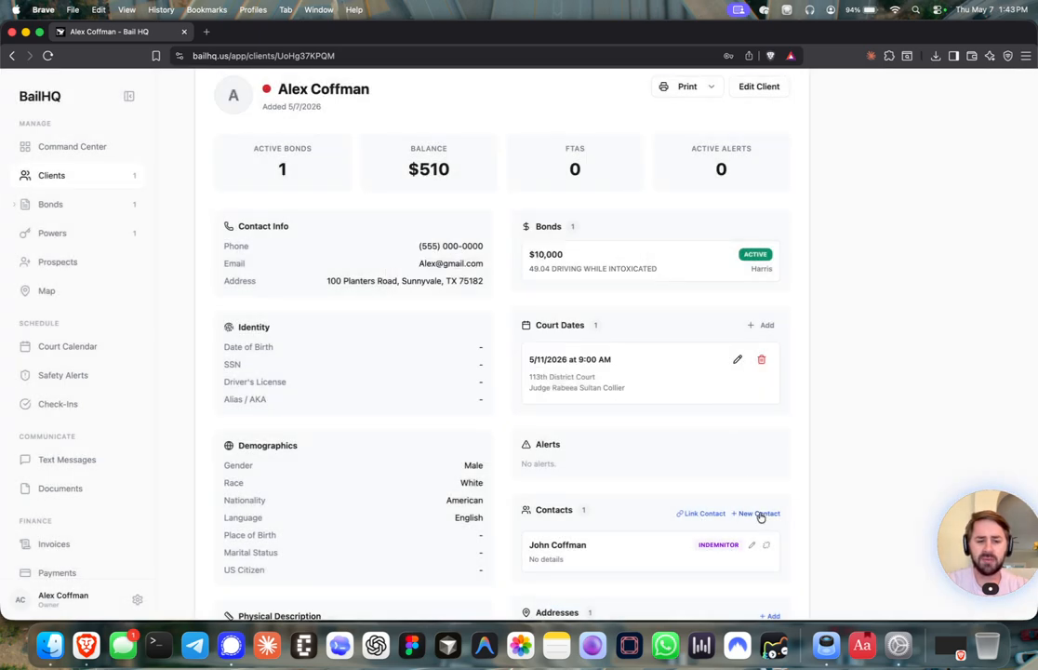
{"action": "left_click", "coordinate": [758, 514]}
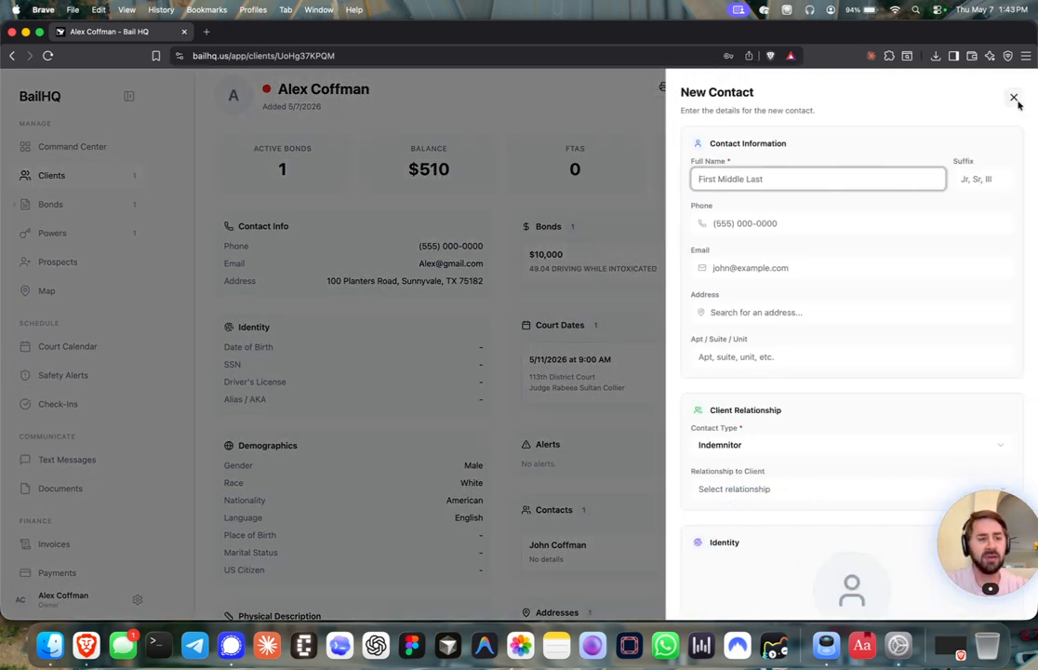
{"action": "left_click", "coordinate": [1013, 97]}
{"action": "scroll", "coordinate": [695, 317], "scroll_direction": "down", "scroll_amount": 3}
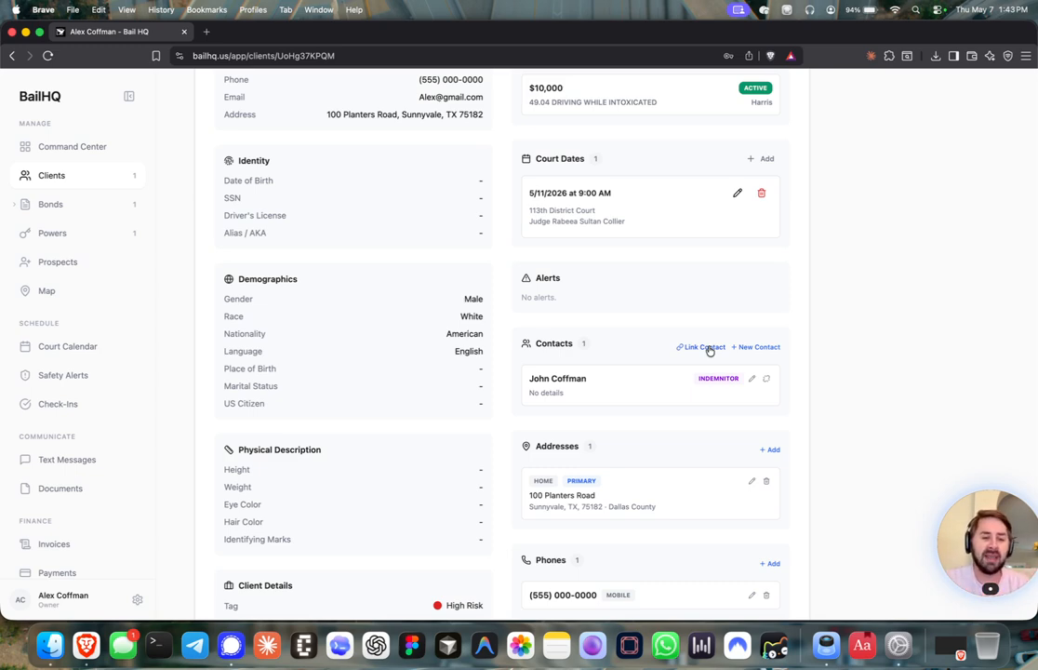
{"action": "left_click", "coordinate": [709, 348]}
{"action": "left_click", "coordinate": [522, 310]}
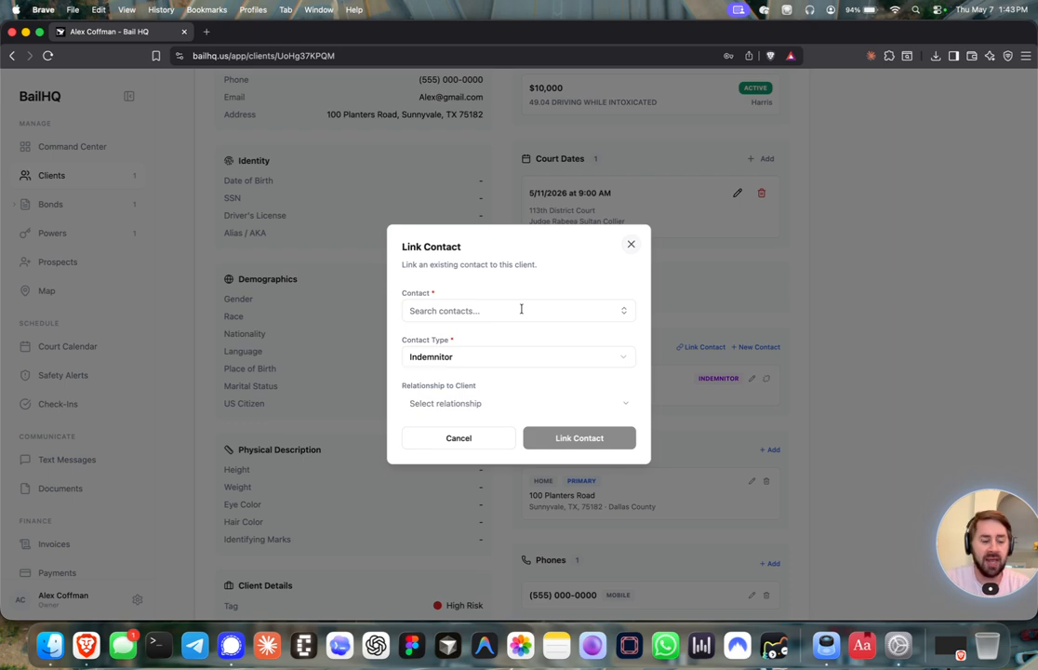
{"action": "left_click", "coordinate": [630, 244]}
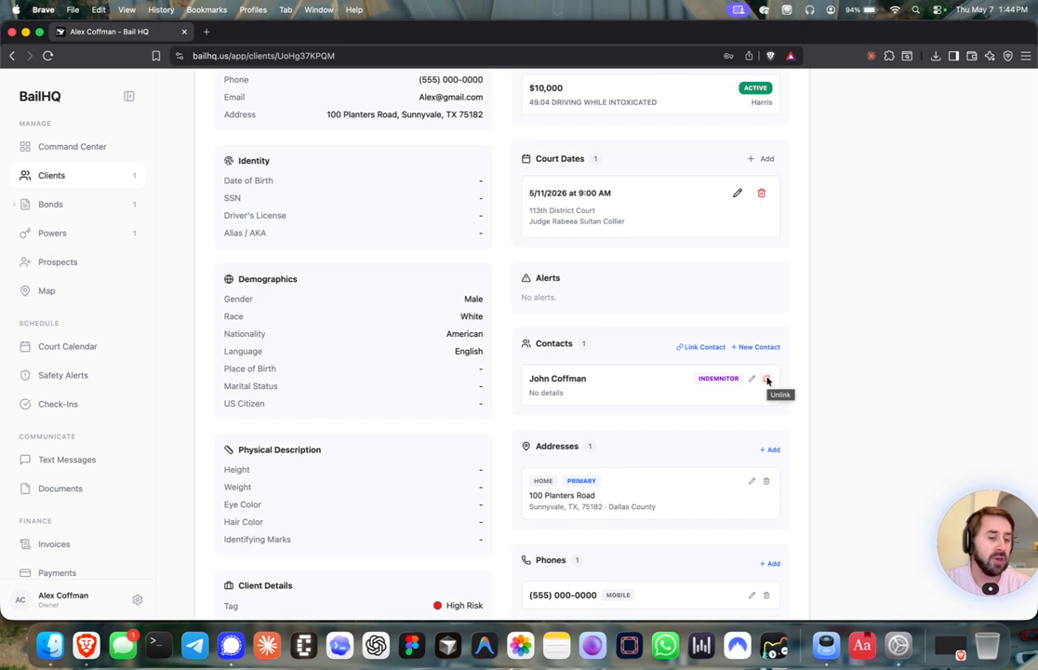
{"action": "scroll", "coordinate": [767, 379], "scroll_direction": "up", "scroll_amount": 5}
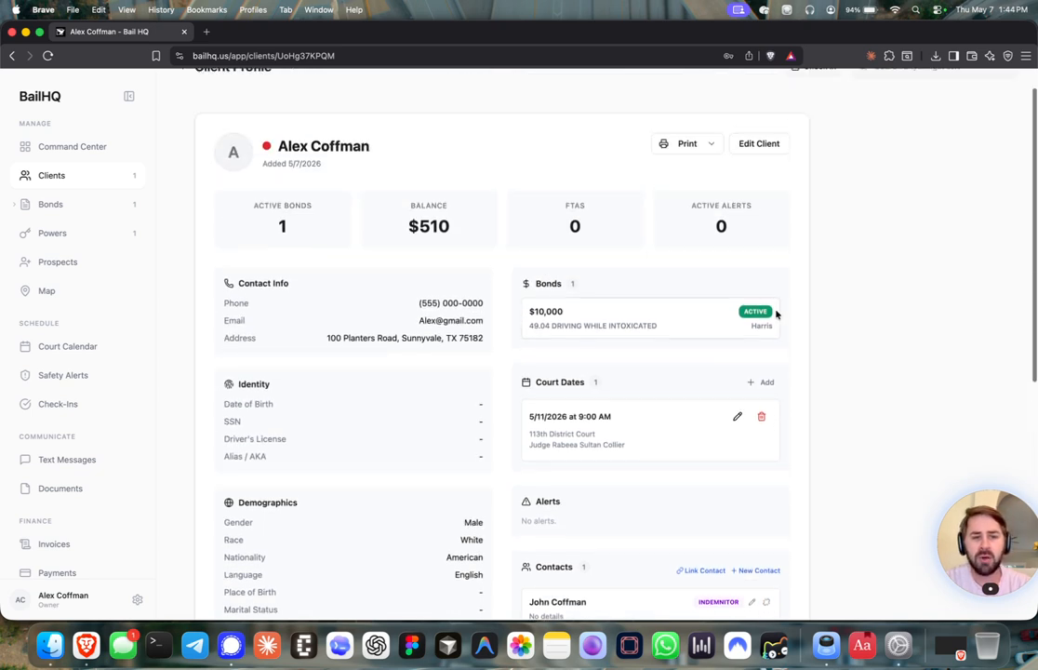
{"action": "left_click", "coordinate": [707, 144]}
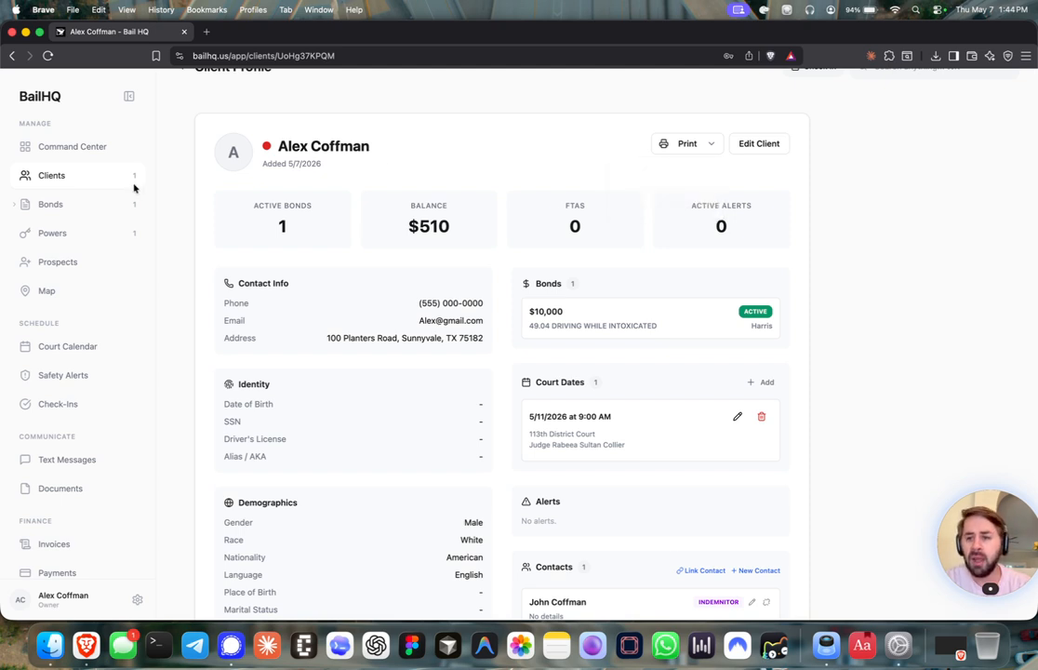
{"action": "left_click", "coordinate": [59, 204]}
Check the active bond's actions menu and the PWR123 powers list, then return to Clients
{"action": "scroll", "coordinate": [251, 272], "scroll_direction": "up", "scroll_amount": 1}
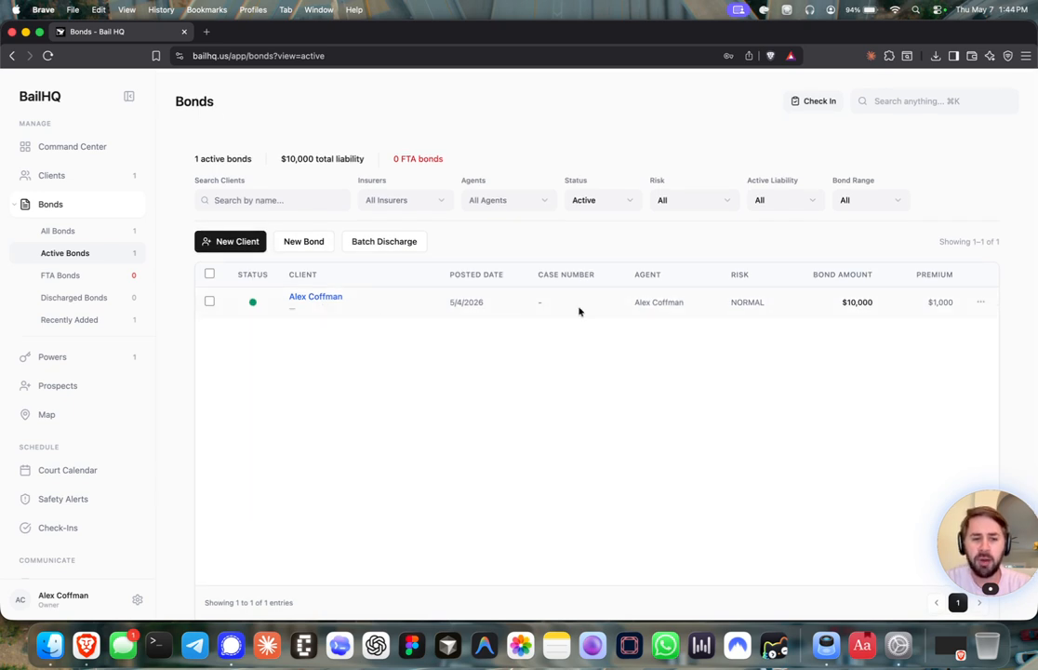
{"action": "left_click", "coordinate": [981, 301]}
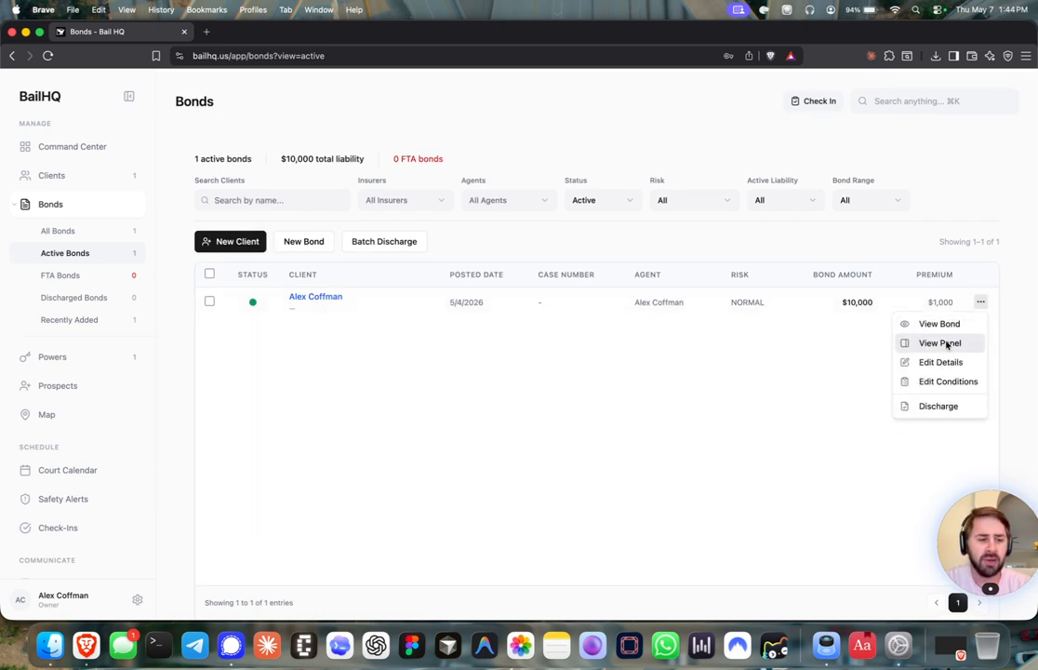
{"action": "left_click", "coordinate": [691, 376]}
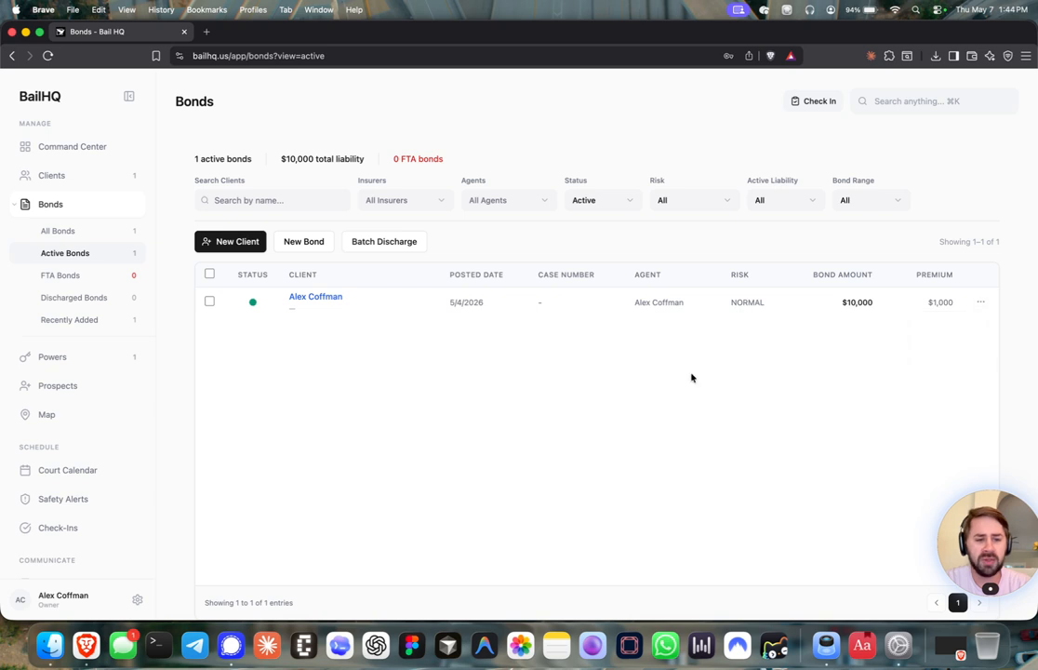
{"action": "left_click", "coordinate": [52, 357]}
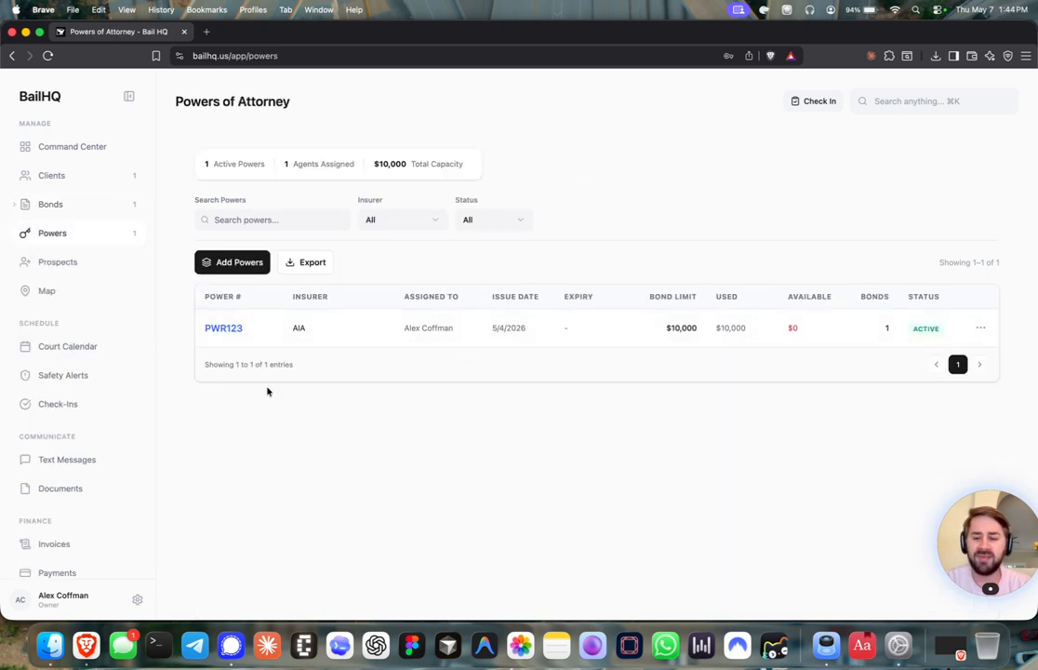
{"action": "left_click", "coordinate": [77, 177]}
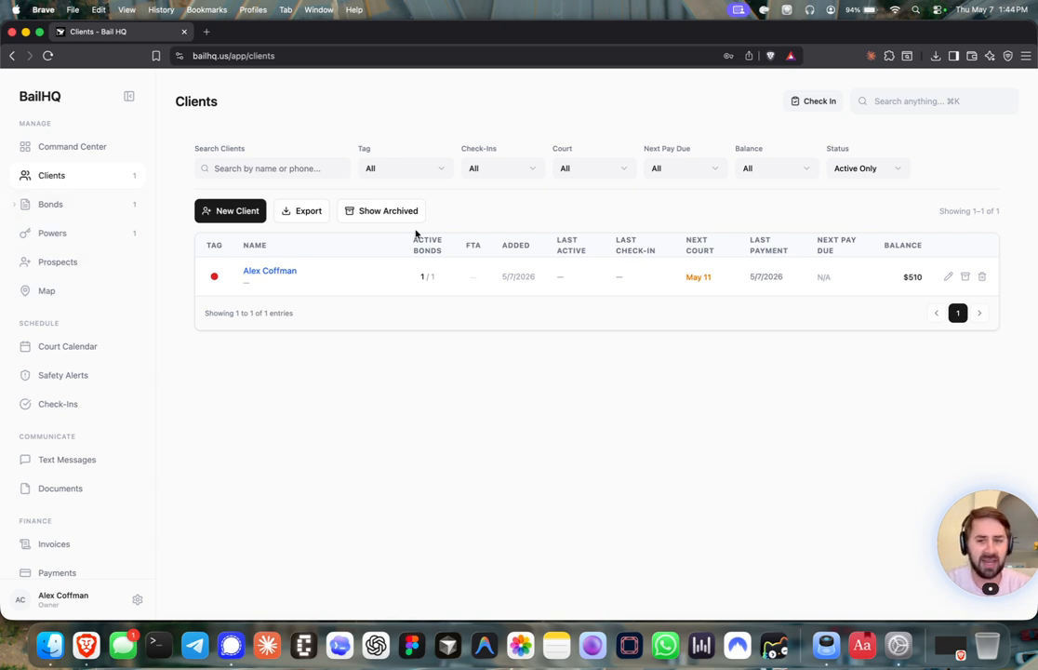
Log a Text Message check-in for the client with the next check-in due 05/11/2026
{"action": "left_click", "coordinate": [809, 101]}
{"action": "left_click", "coordinate": [496, 232]}
{"action": "left_click", "coordinate": [484, 255]}
{"action": "left_click", "coordinate": [484, 317]}
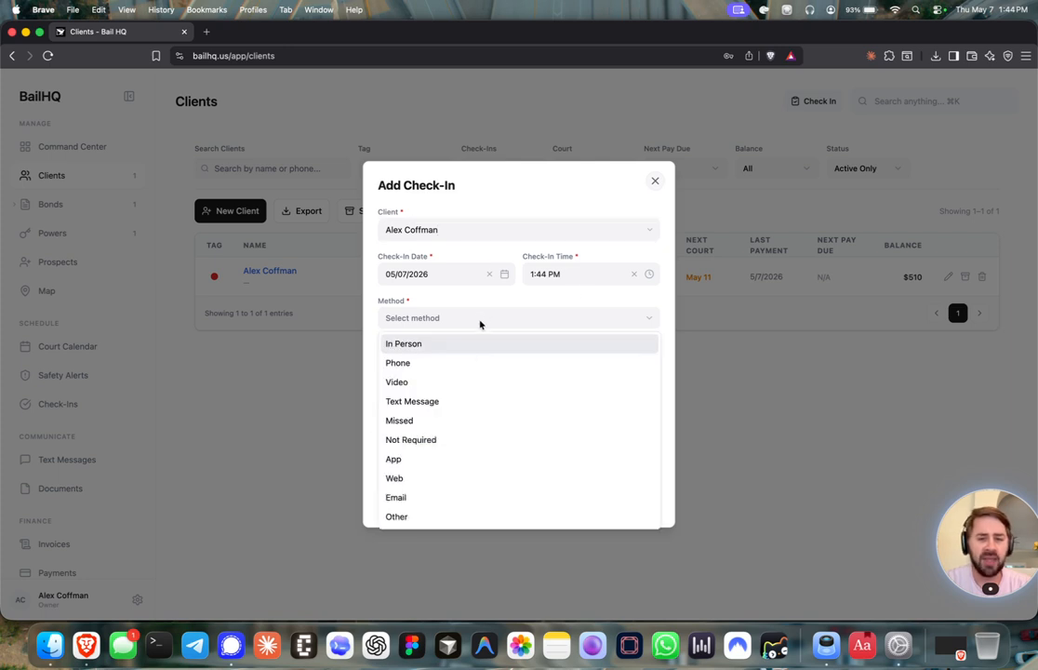
{"action": "left_click", "coordinate": [441, 401]}
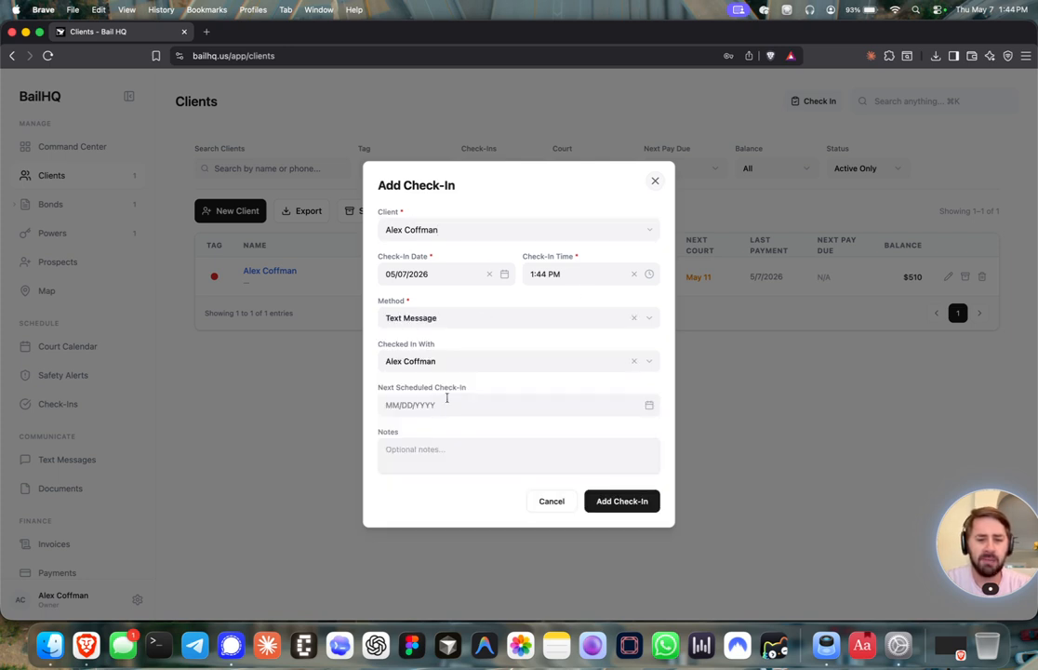
{"action": "left_click", "coordinate": [648, 405]}
{"action": "left_click", "coordinate": [671, 527]}
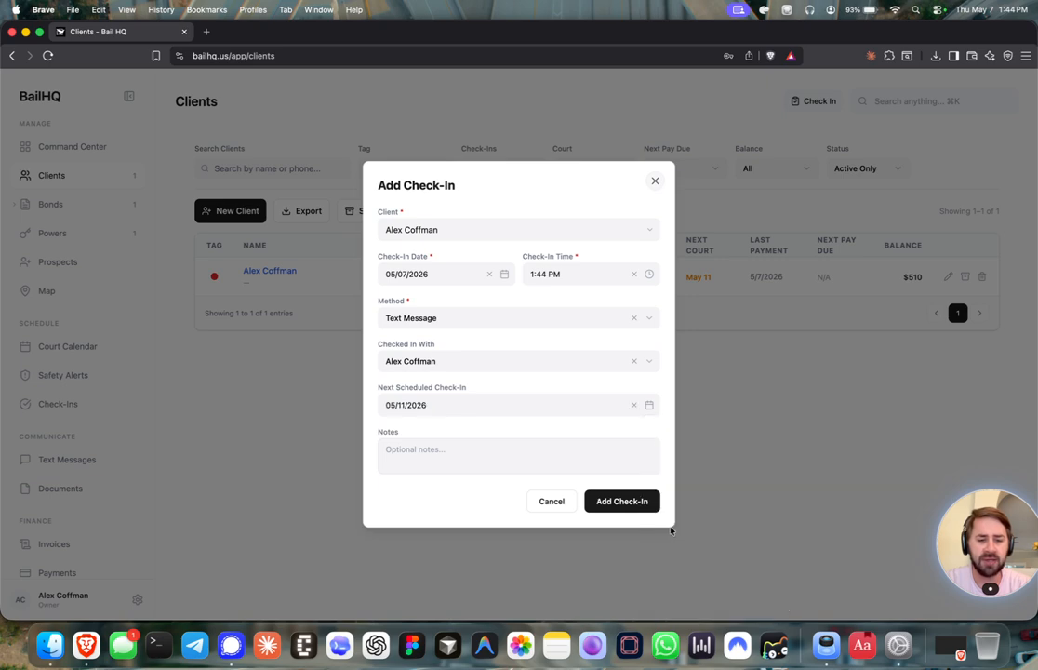
{"action": "left_click", "coordinate": [625, 501]}
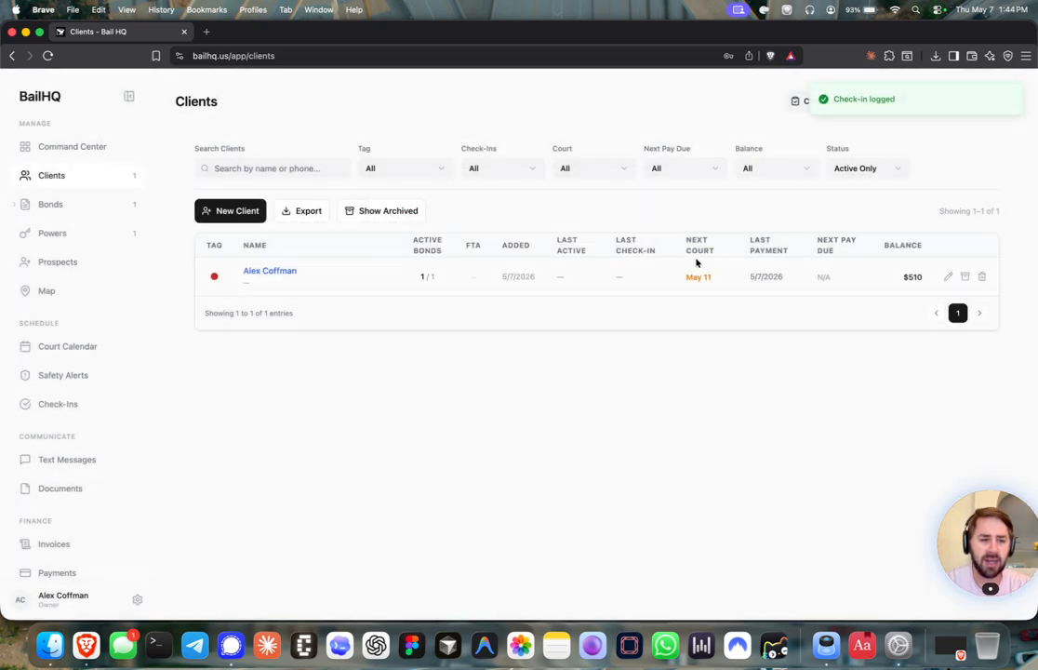
{"action": "left_click", "coordinate": [54, 149]}
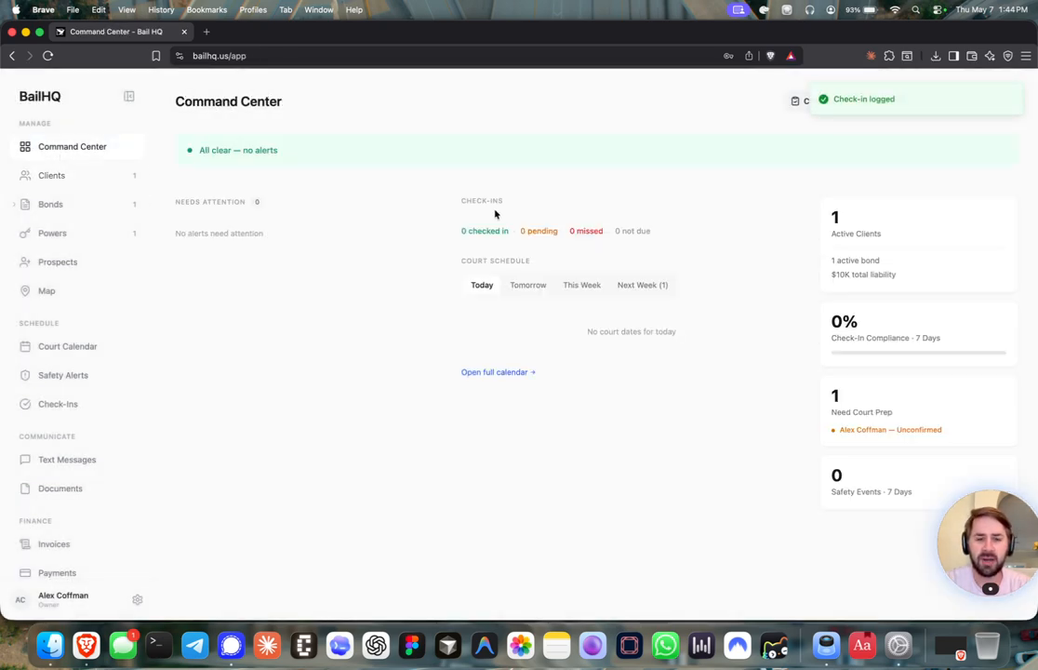
Verify the logged check-in in This Week and History, then show Command Center at 1 checked in, 100% compliance
{"action": "left_click", "coordinate": [642, 285]}
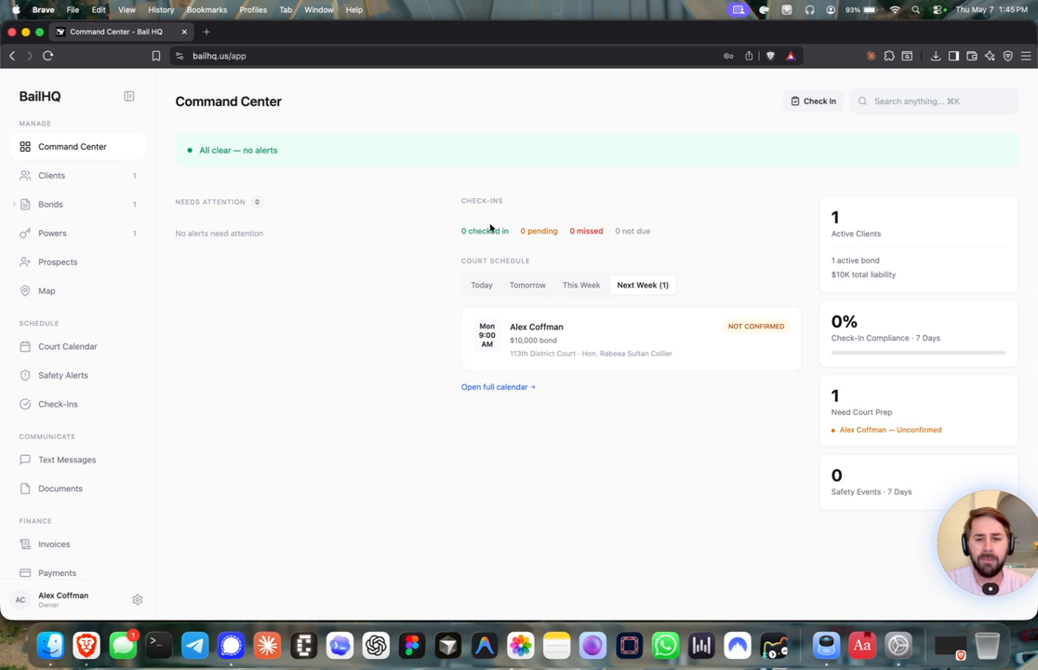
{"action": "left_click", "coordinate": [67, 403]}
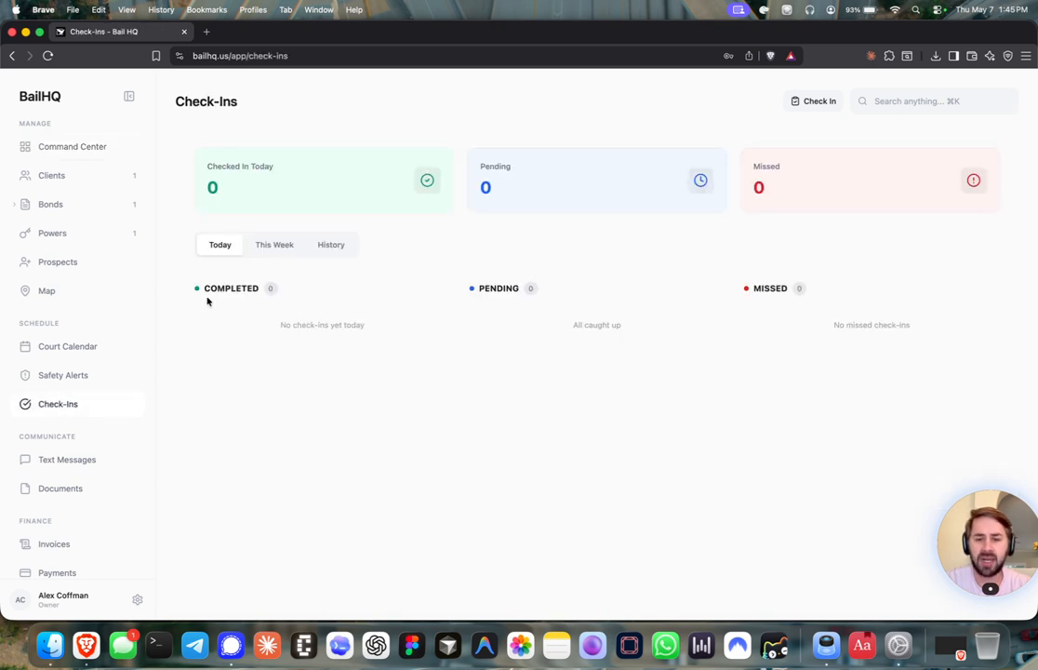
{"action": "left_click", "coordinate": [290, 245]}
{"action": "left_click", "coordinate": [331, 245]}
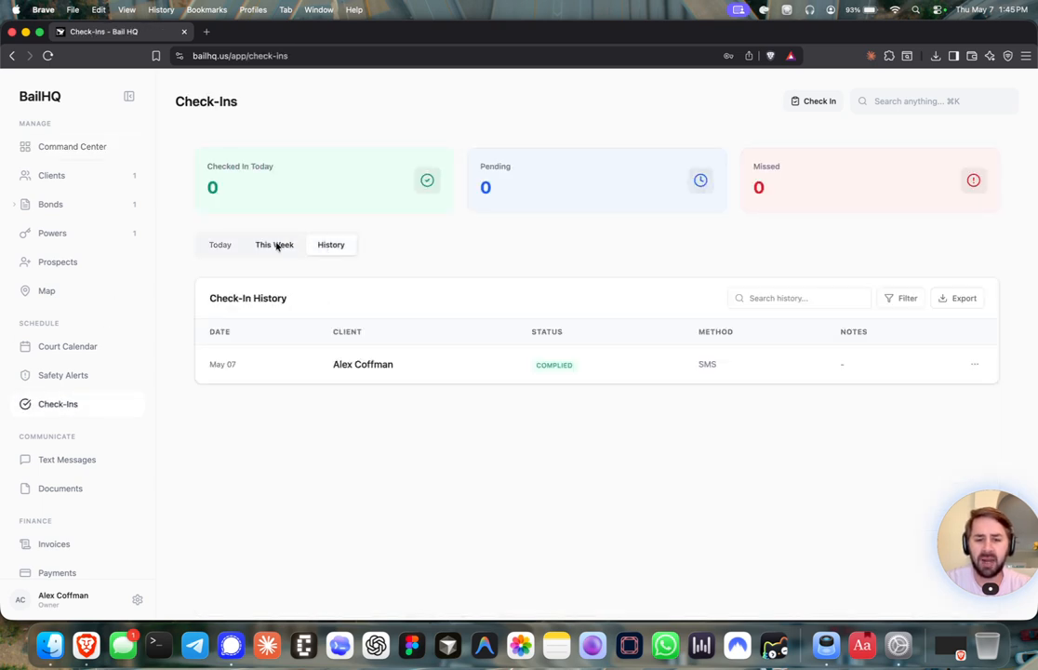
{"action": "key", "text": "super+r"}
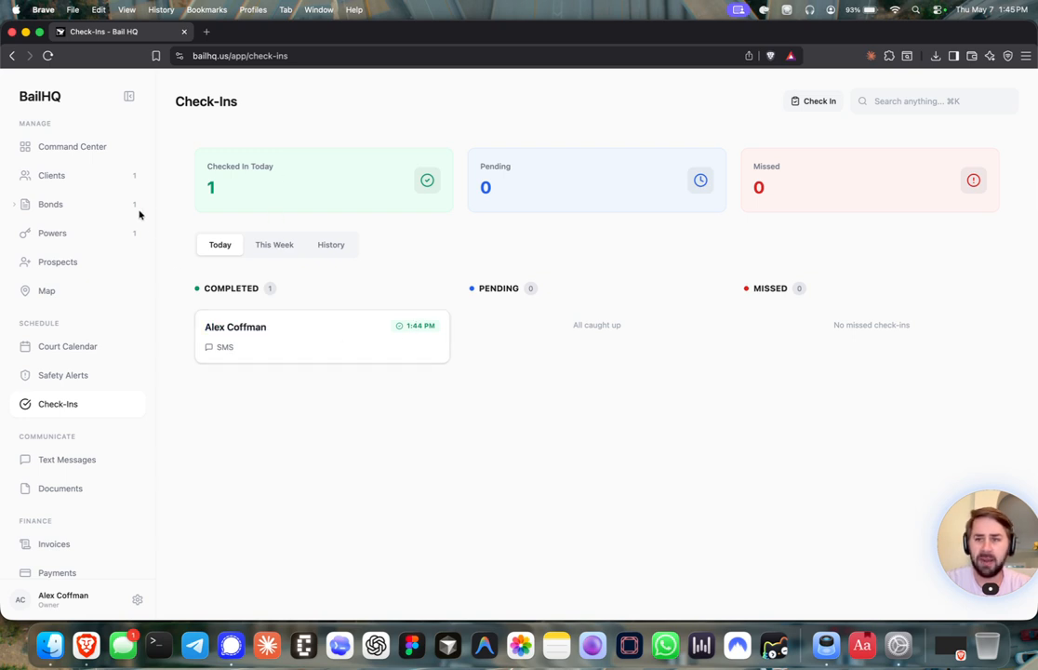
{"action": "left_click", "coordinate": [83, 144]}
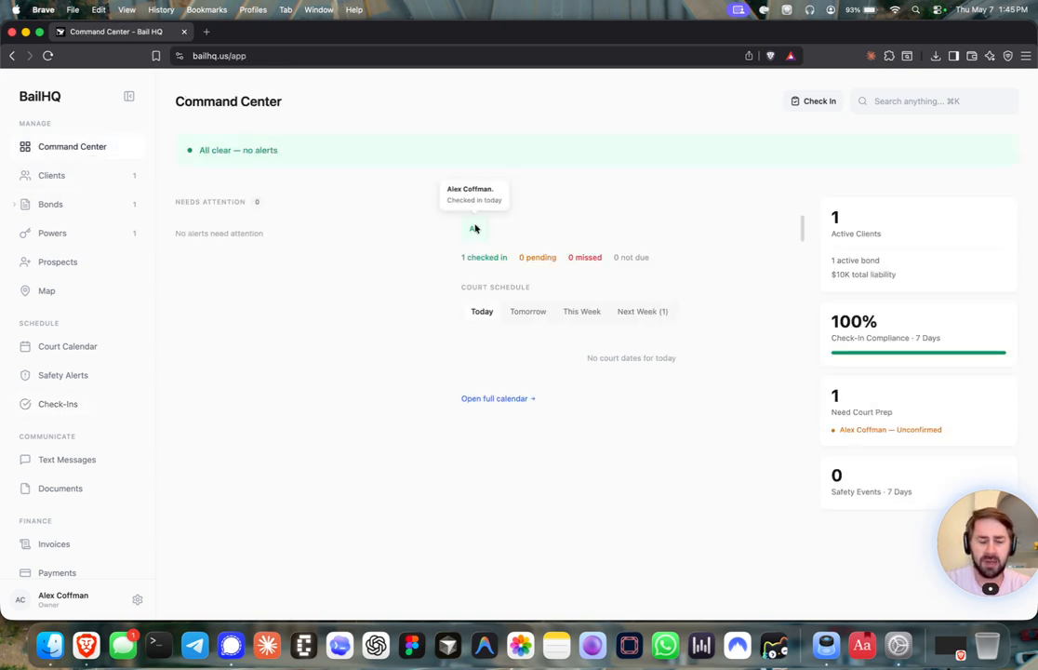